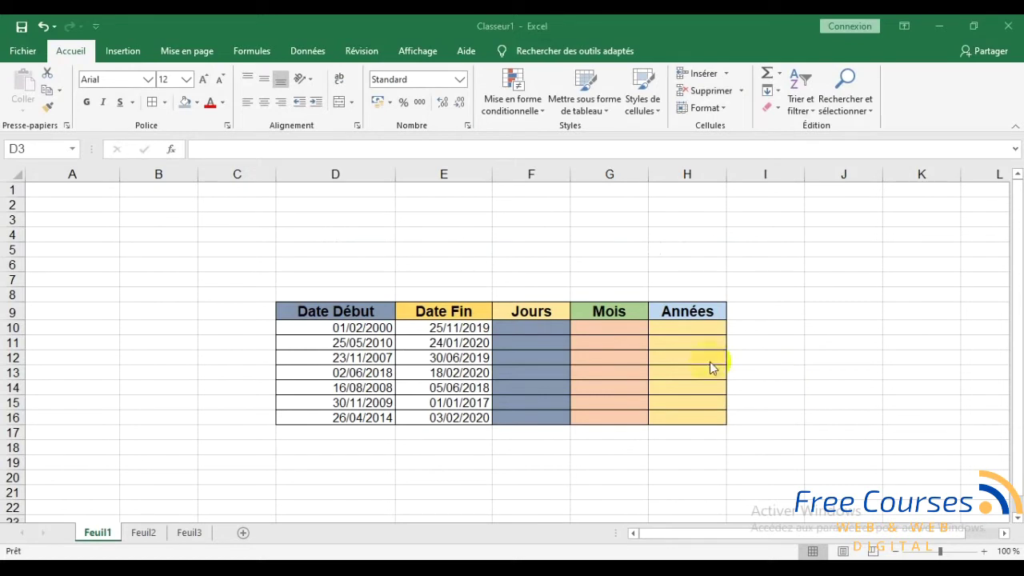
Enter the note 'la commande datediff()' in cell D3
click(355, 218)
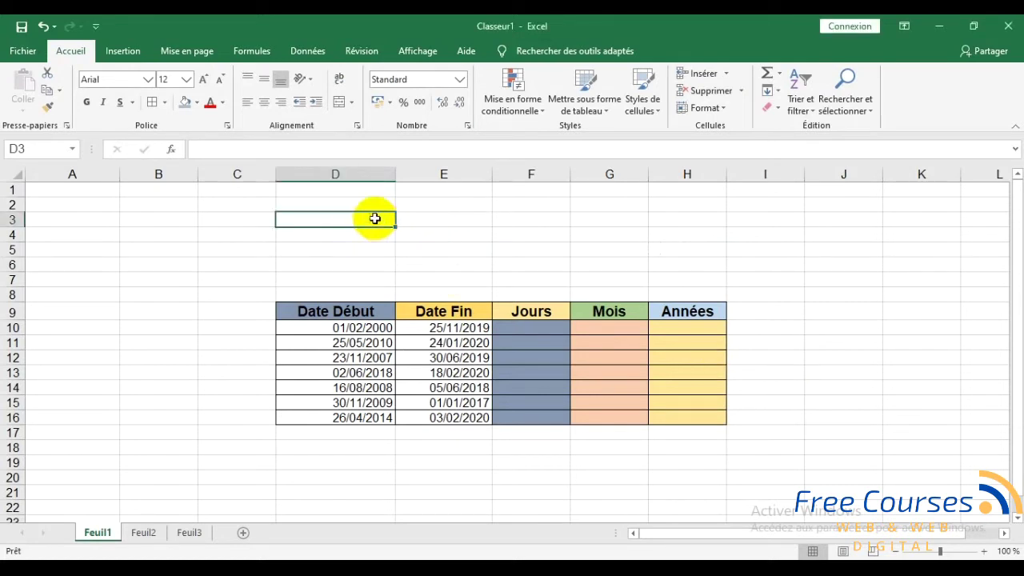
text(la commande )
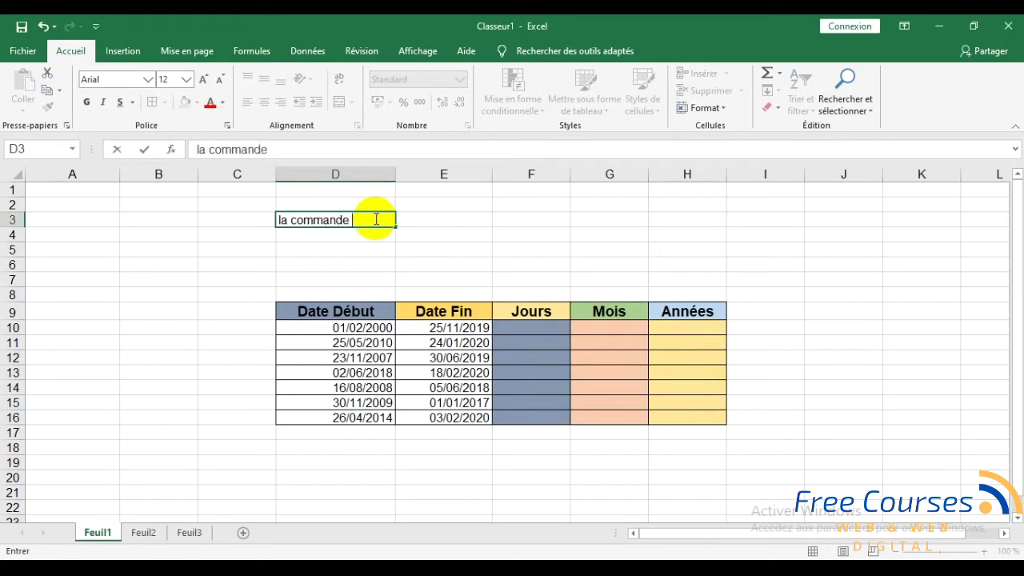
text(datediff())
key(Return)
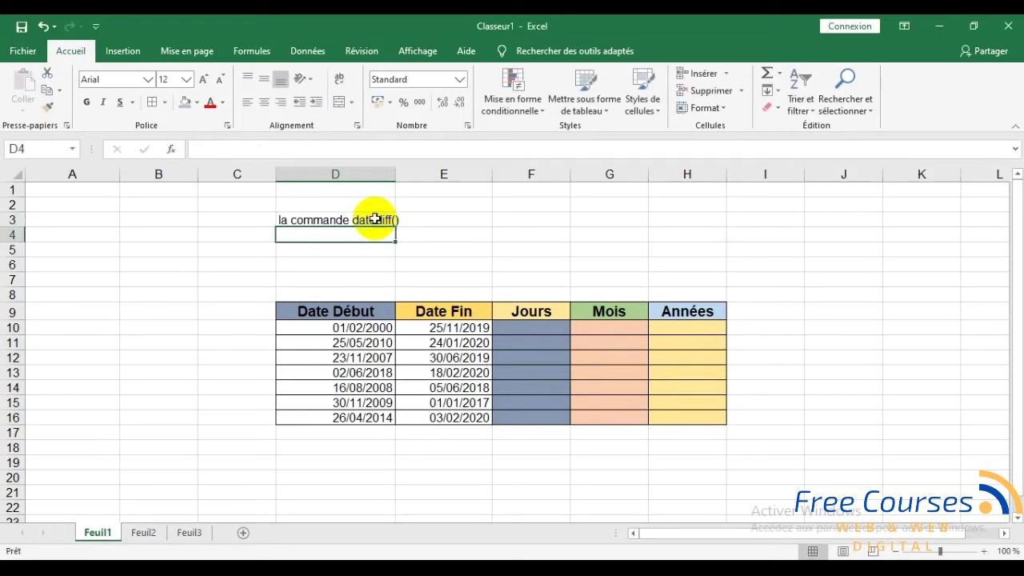
Widen column D so the D3 note fits
click(444, 222)
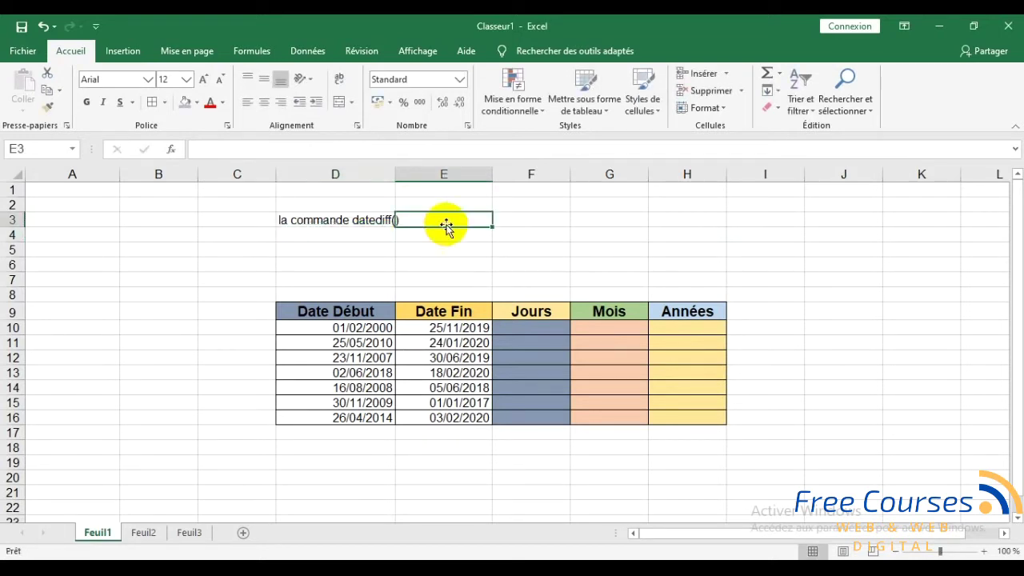
click(507, 218)
drag(401, 174, 411, 174)
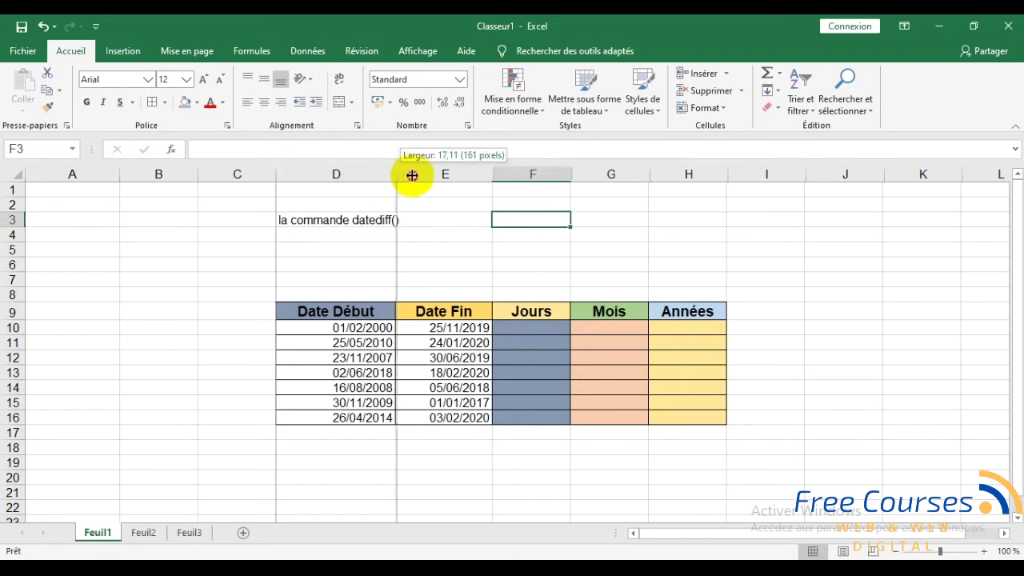
click(432, 214)
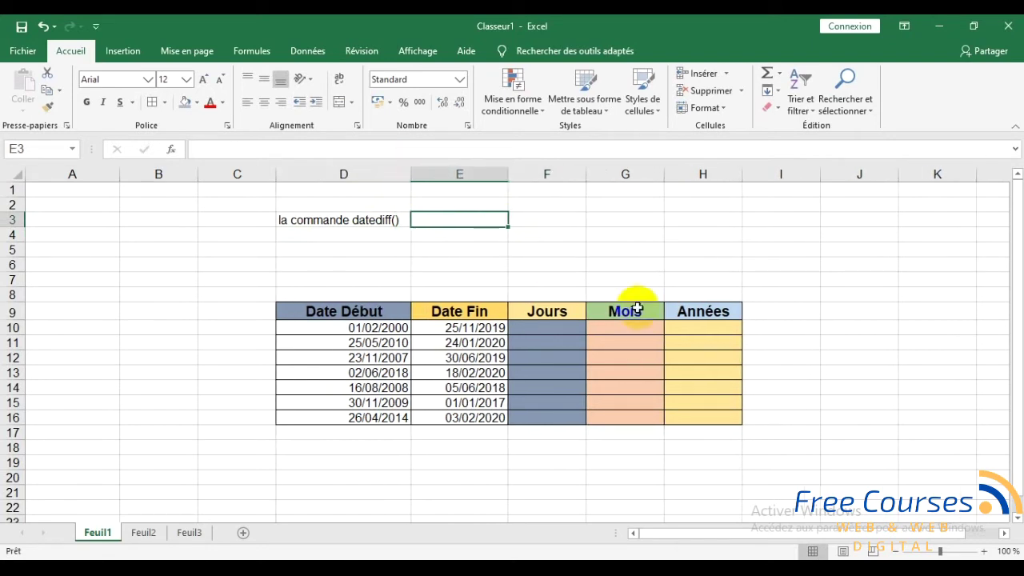
Write 'permet de calculer la différence entre deux dates : Jours, Mois ou bien en années' in E3
text(permet de calculer la différence entre deux dates :)
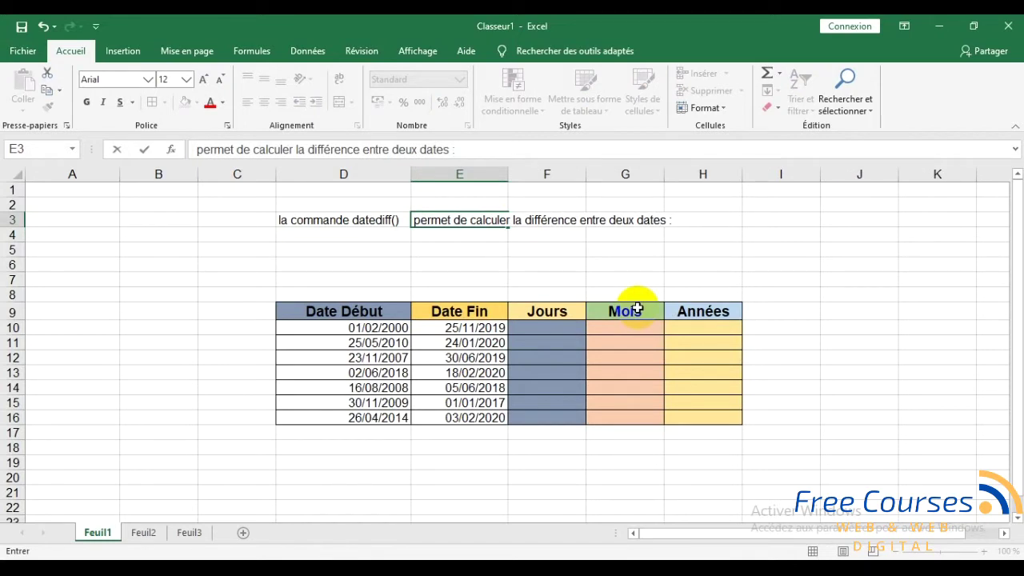
text(Jours, )
text(Mois)
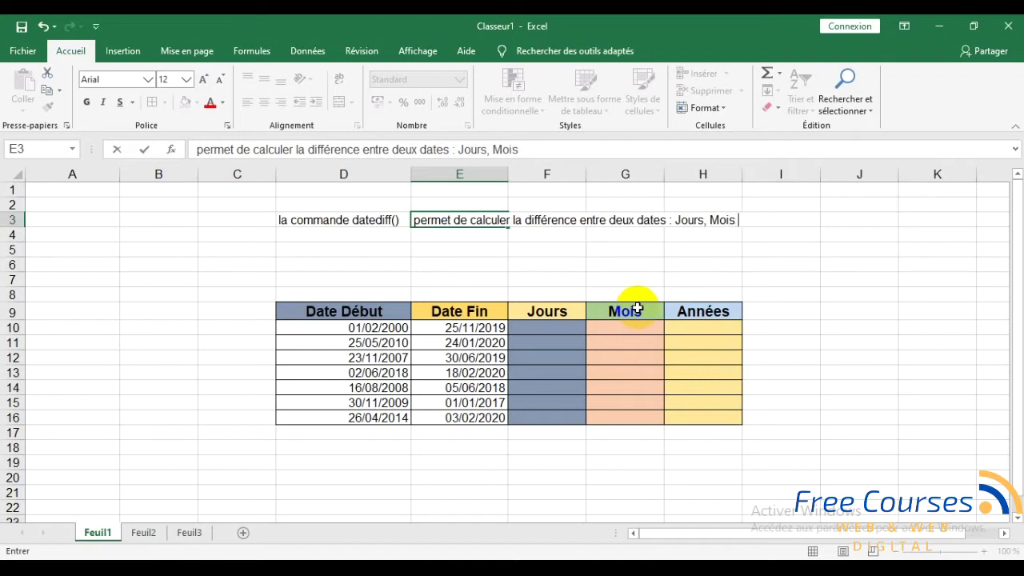
text( ou bien en anné)
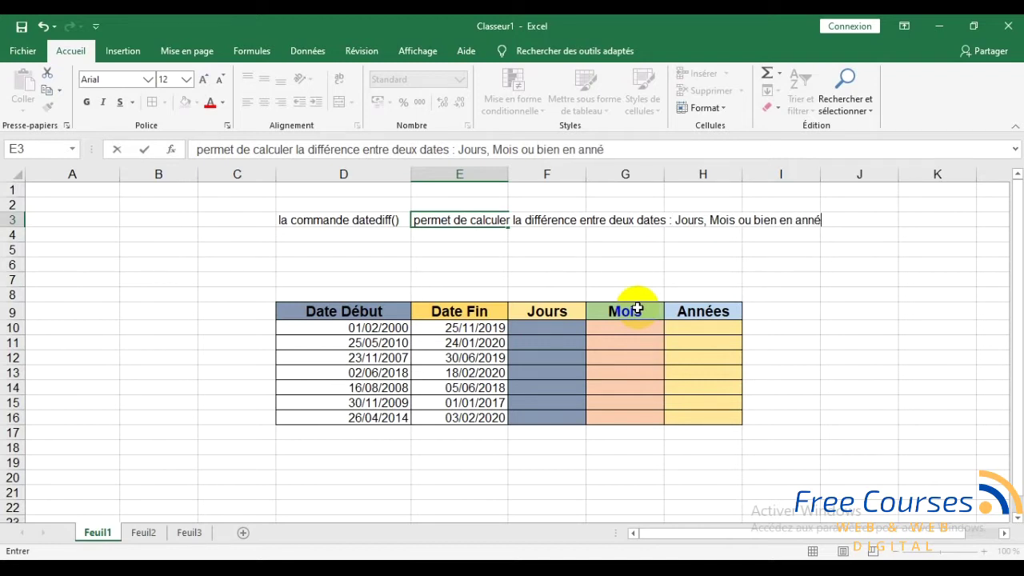
text(es)
key(Return)
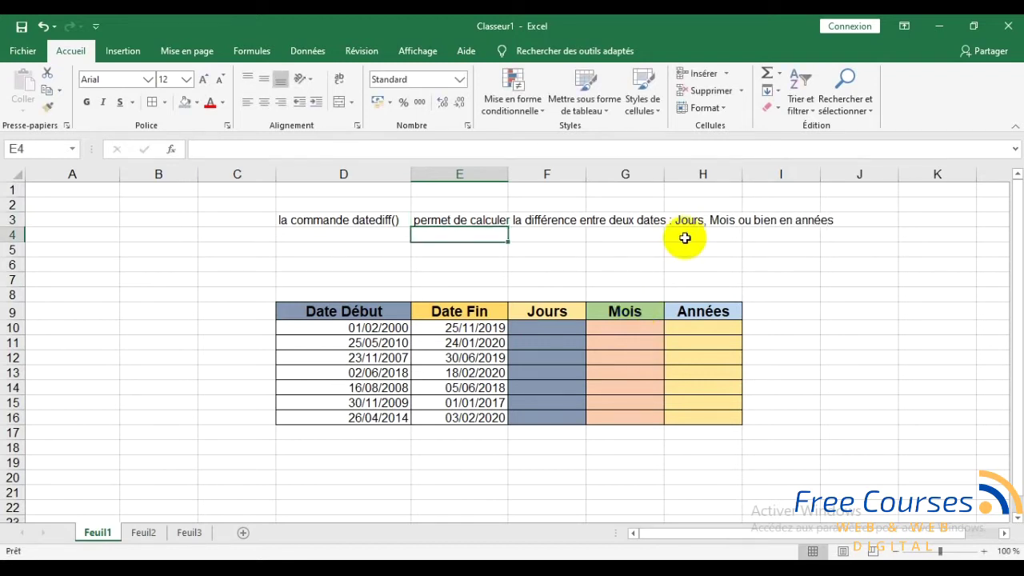
click(372, 221)
click(341, 254)
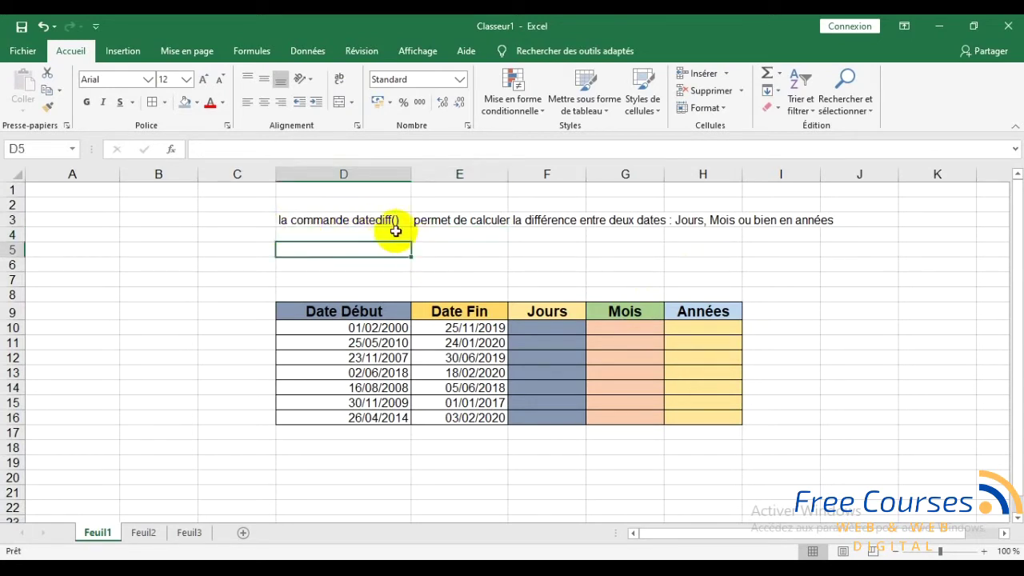
click(428, 220)
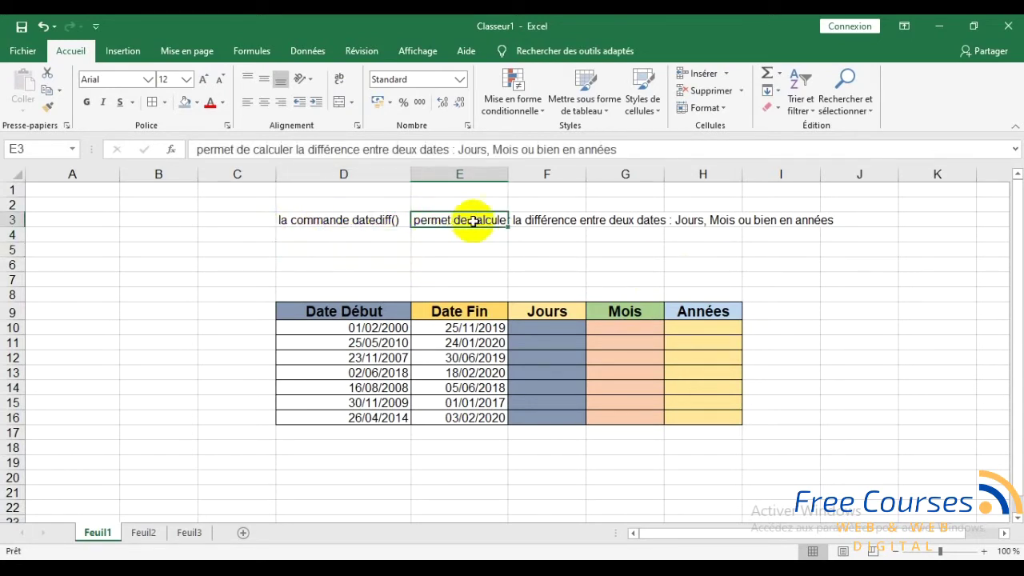
click(456, 248)
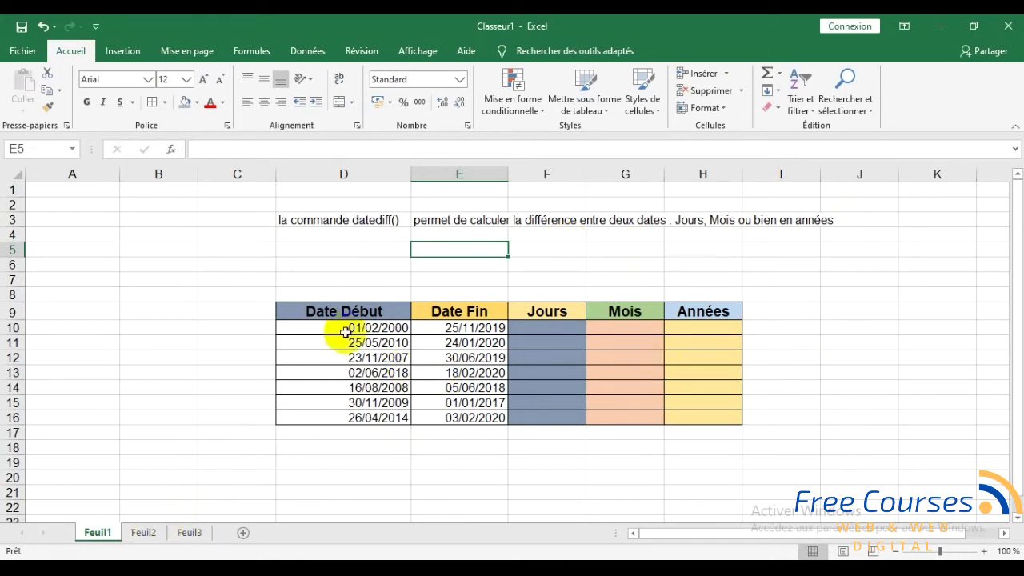
click(460, 418)
click(480, 265)
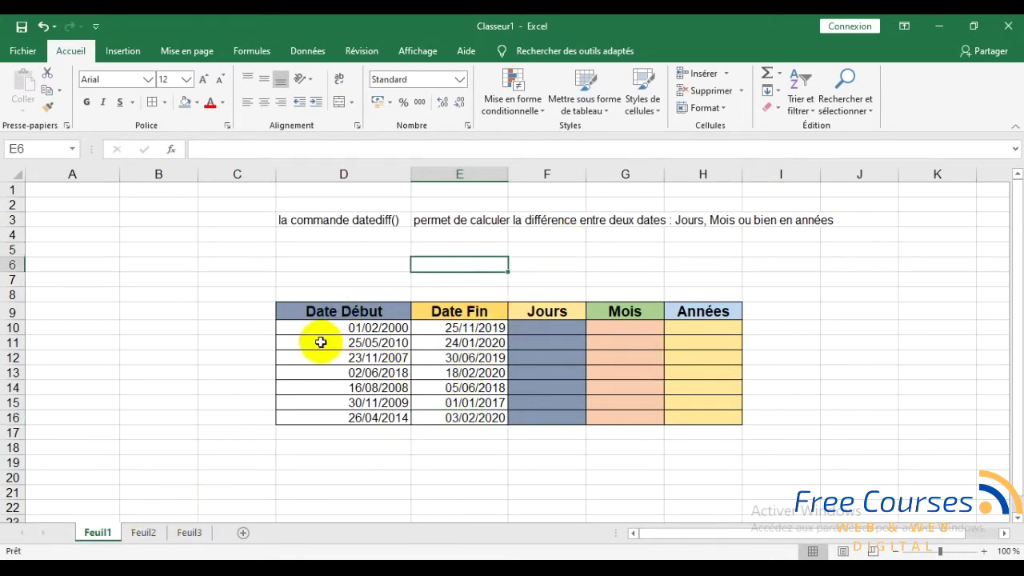
mouse_move(338, 311)
mouse_down()
mouse_move(695, 358)
mouse_move(708, 416)
mouse_up()
key(Down)
drag(339, 314, 354, 355)
click(354, 355)
drag(349, 302, 362, 387)
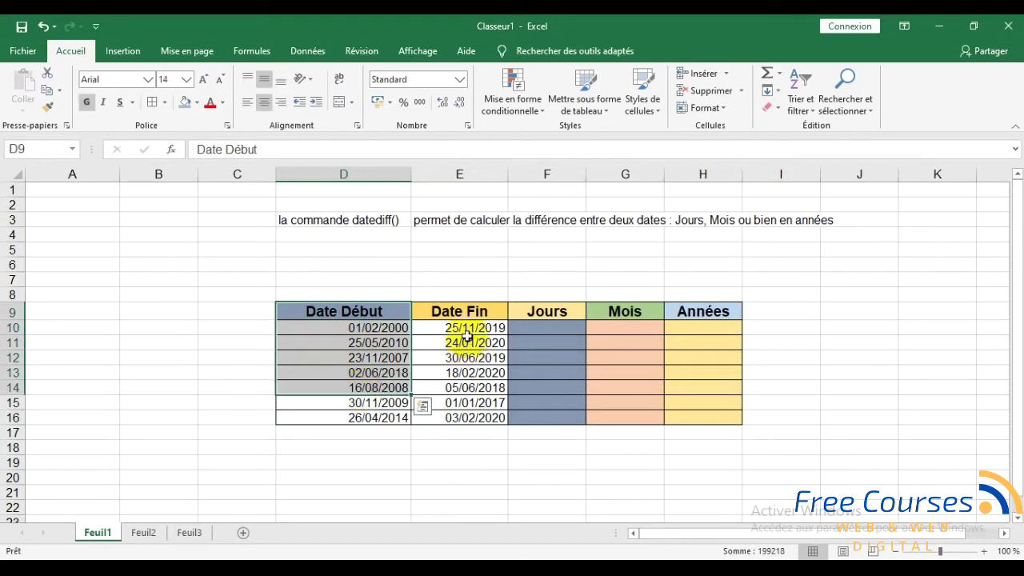
click(460, 442)
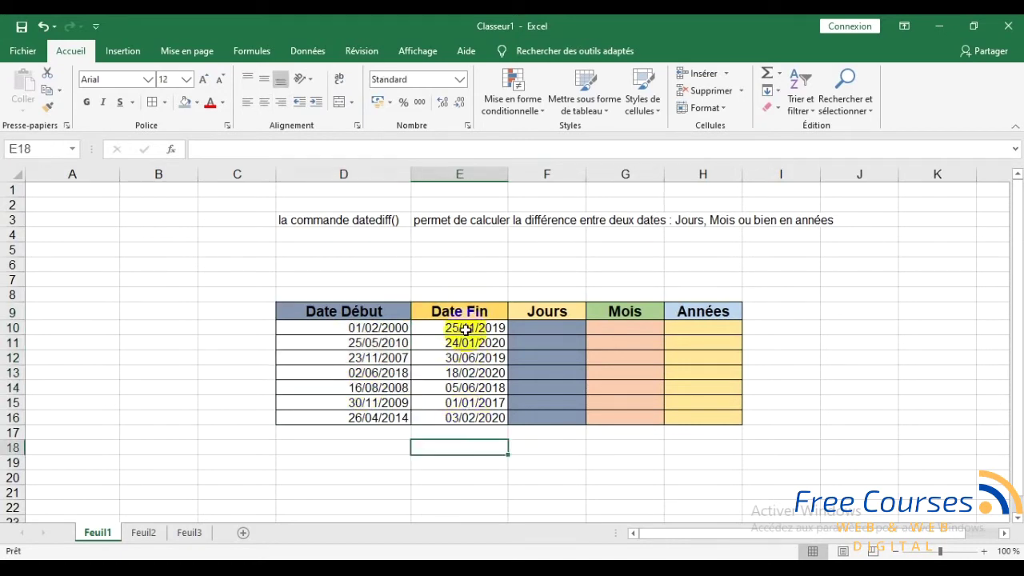
click(541, 329)
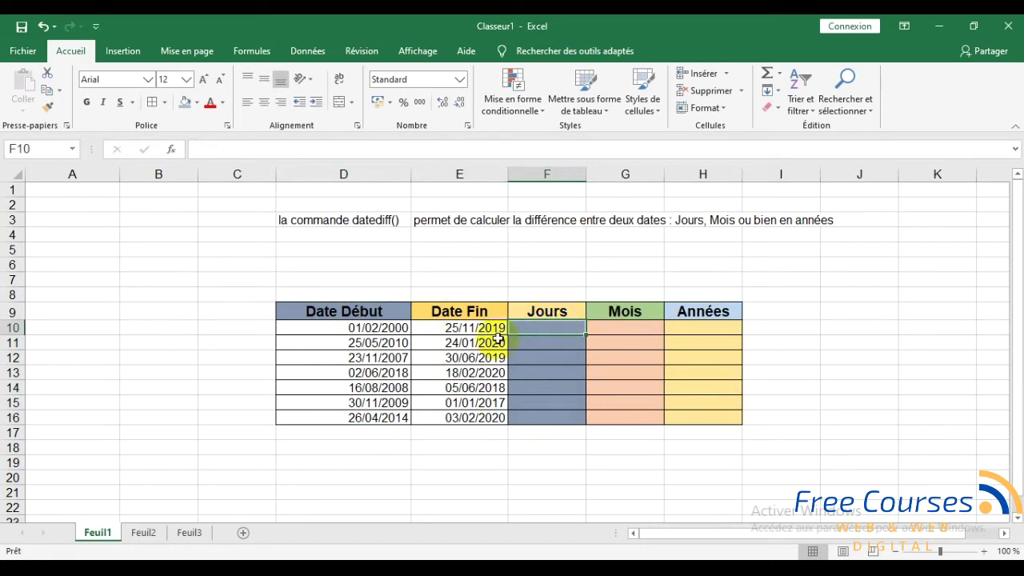
click(460, 328)
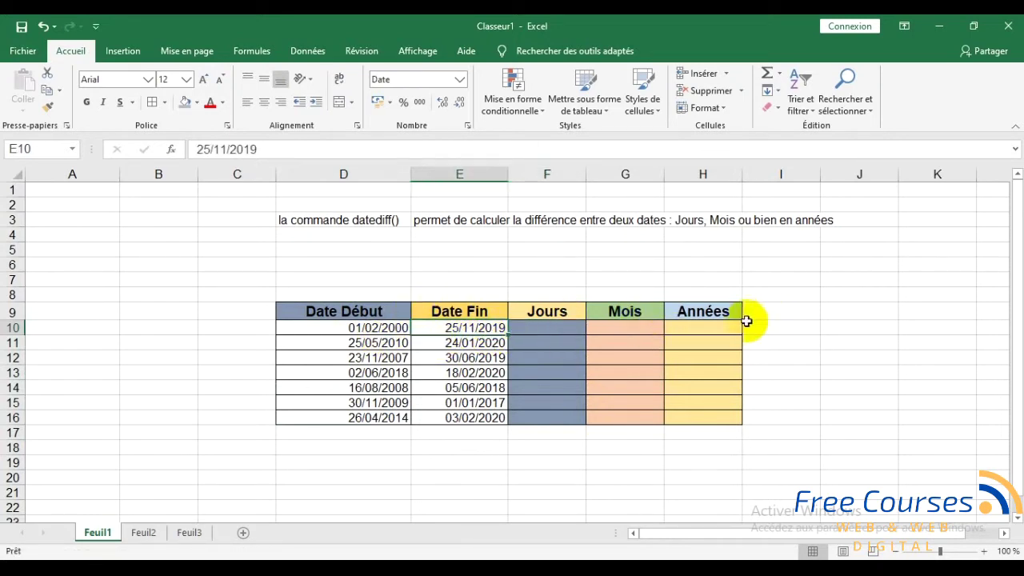
click(634, 476)
click(363, 250)
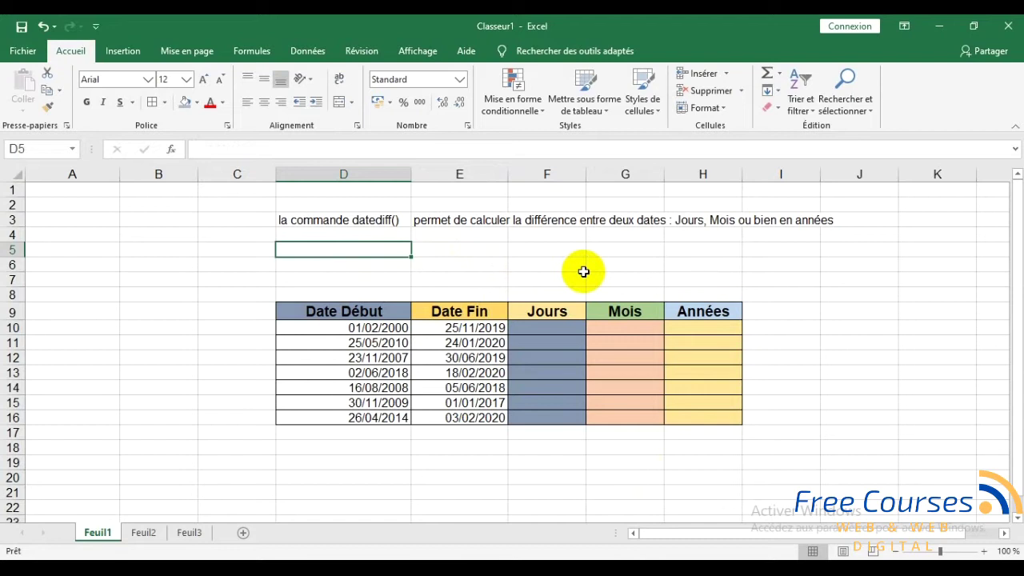
Type the syntax template datedif(date1;date2;"option") into cell D5
text(dt)
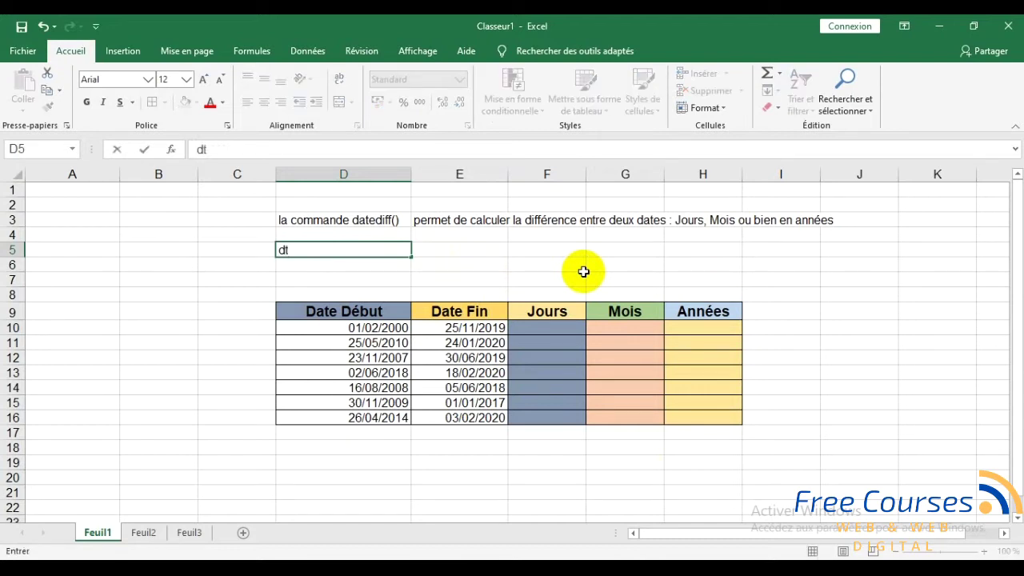
key(BackSpace)
text(atedif()
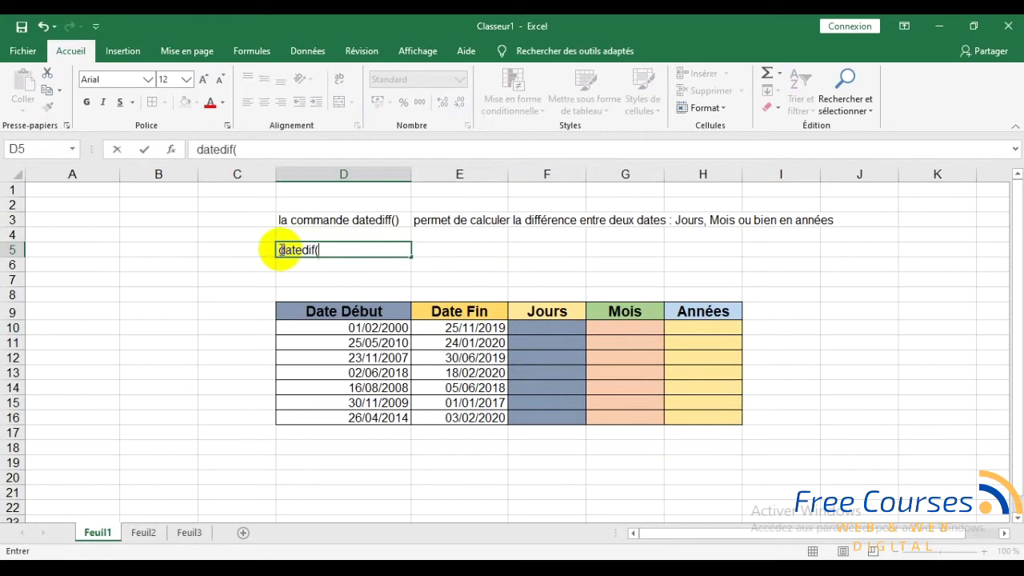
text(date1;date2;)
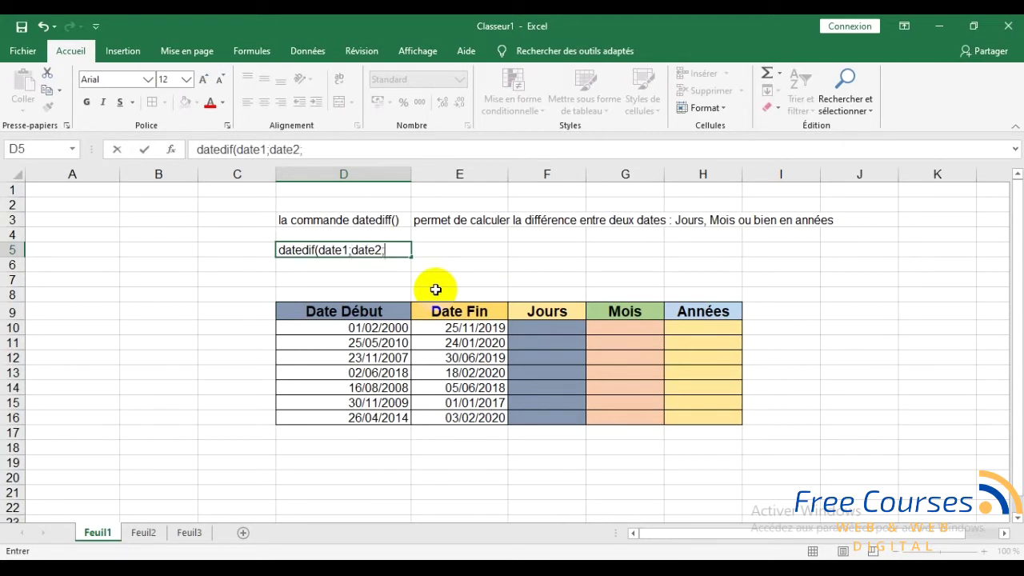
text(")
text(op)
text(tion"))
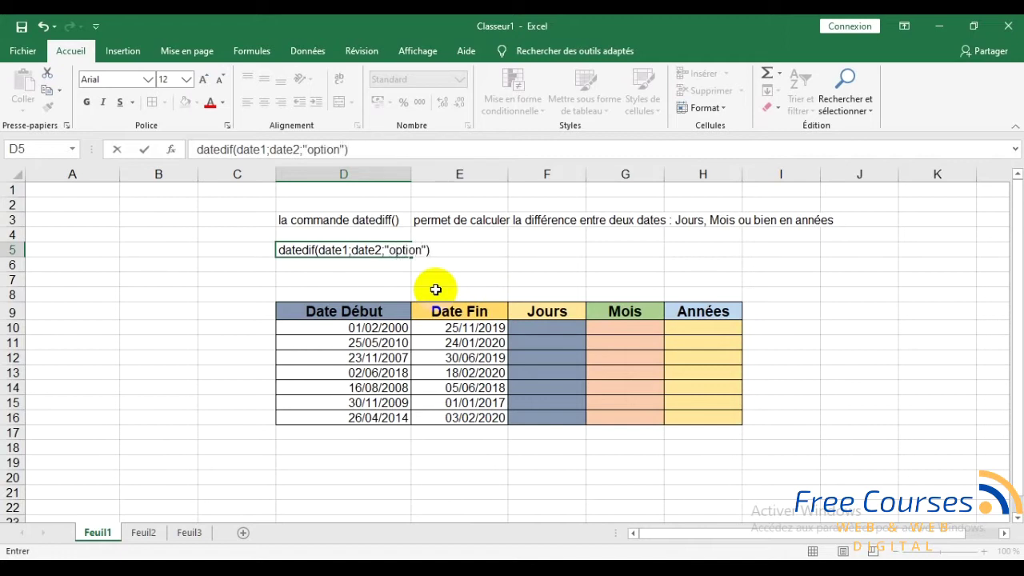
key(Return)
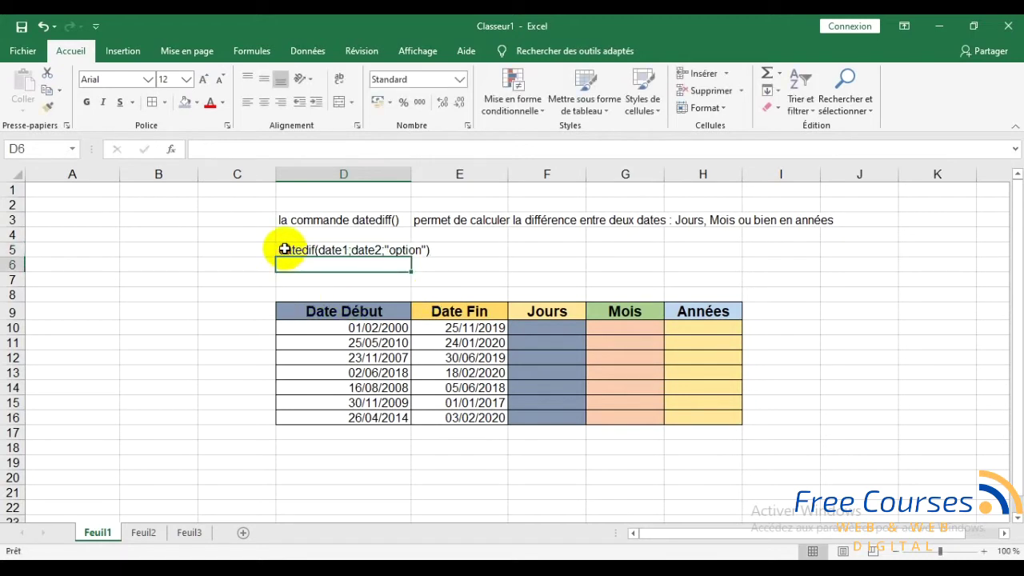
click(286, 251)
click(436, 265)
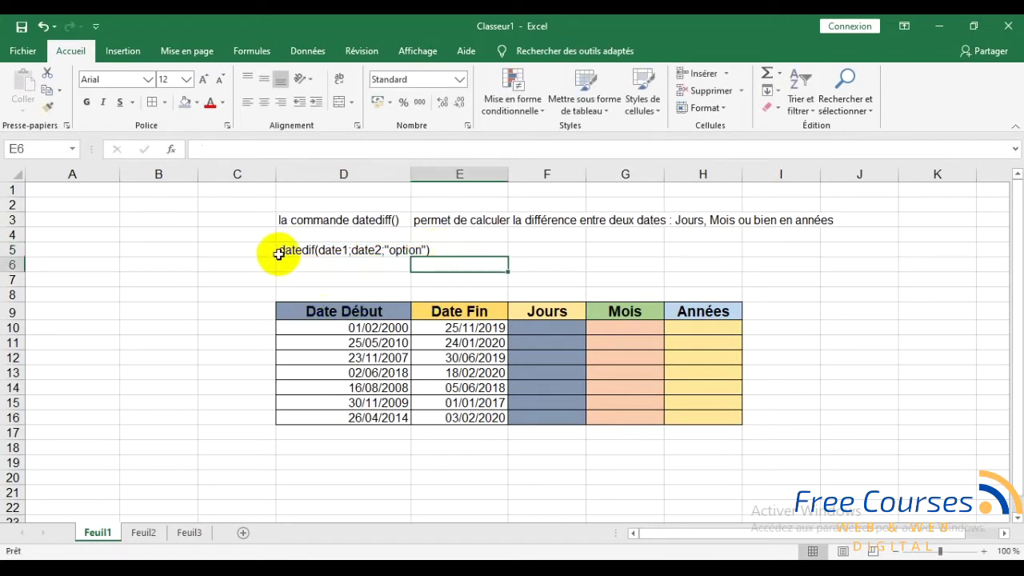
click(552, 328)
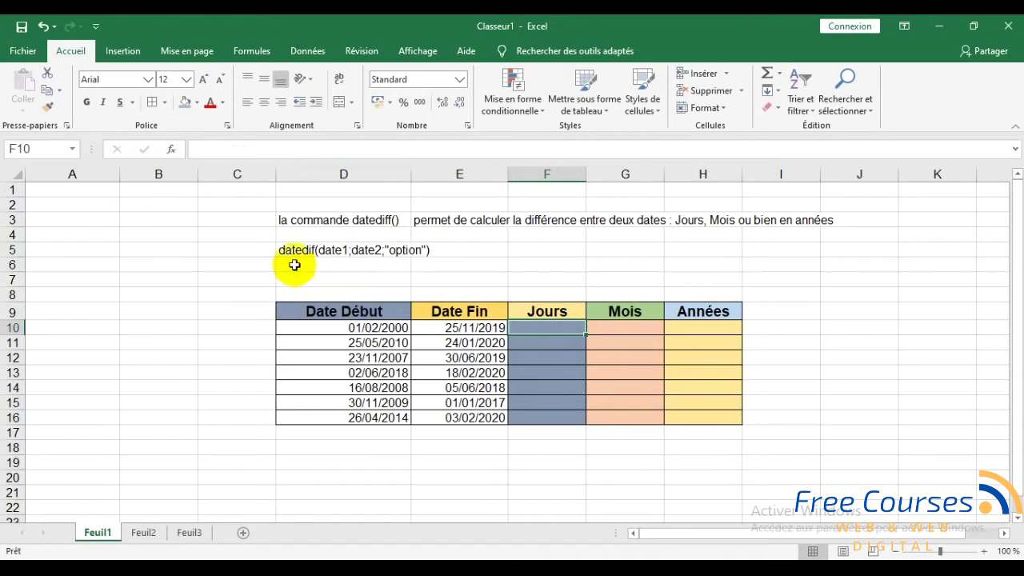
double_click(391, 219)
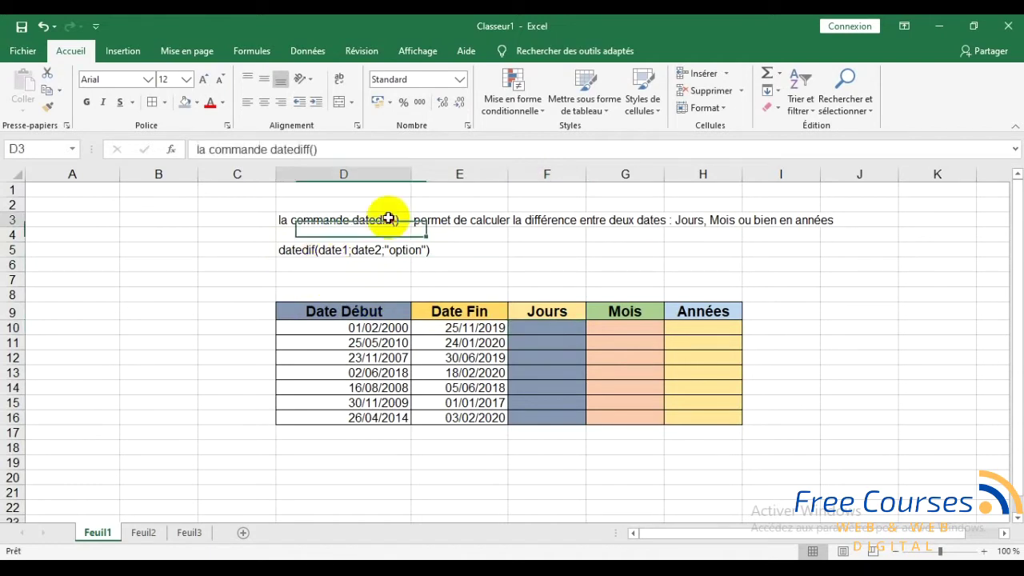
key(BackSpace)
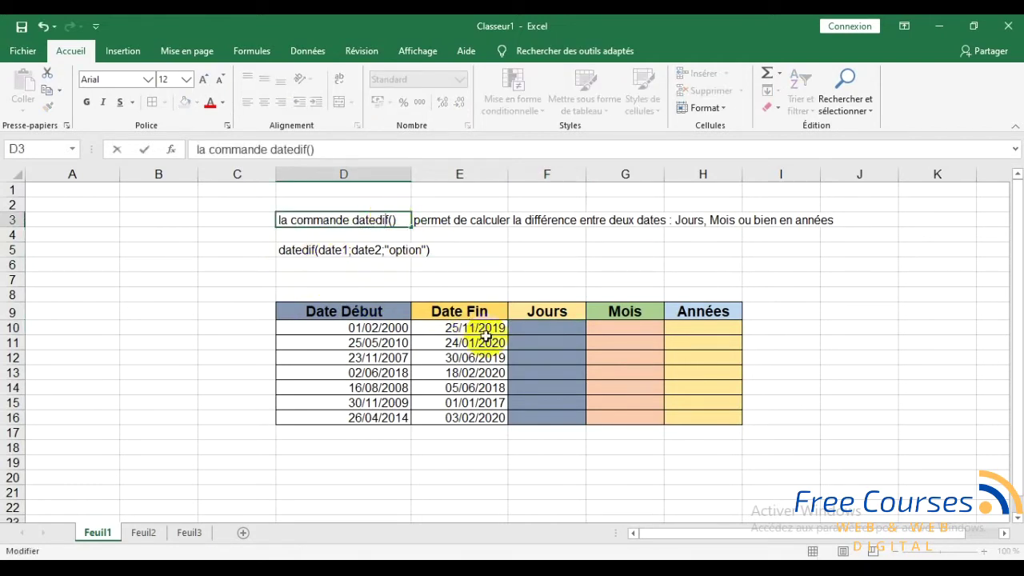
click(448, 251)
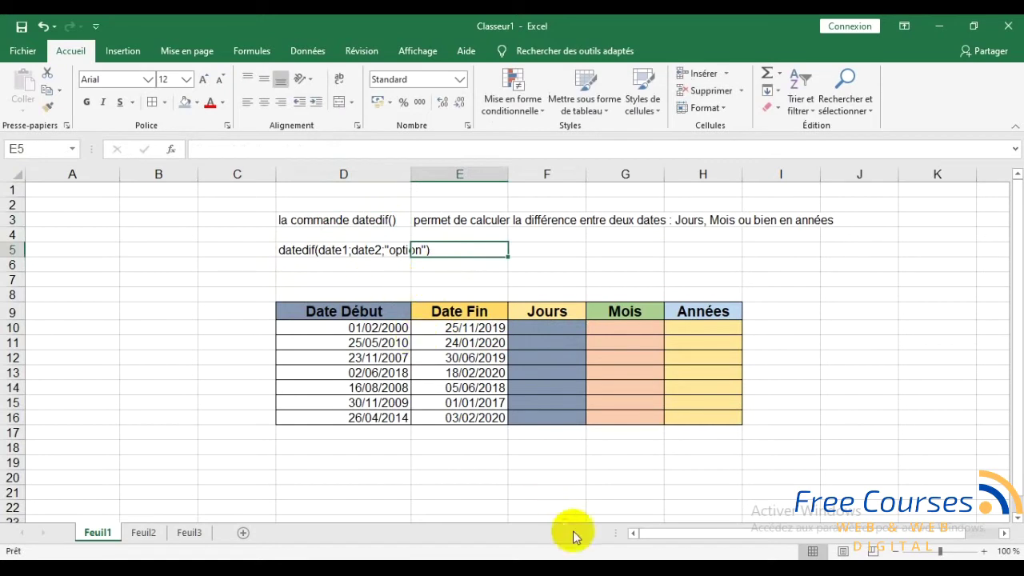
click(547, 328)
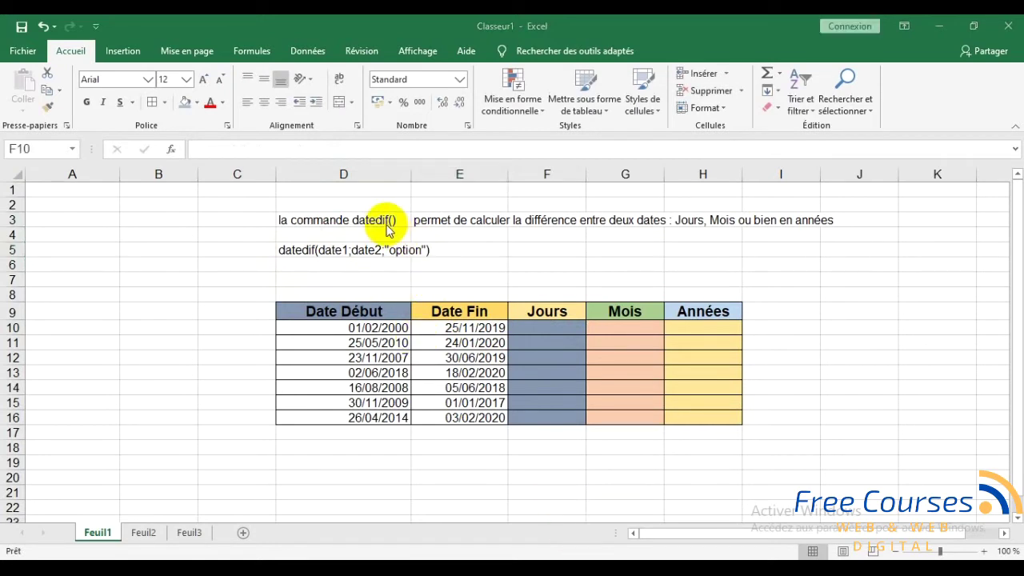
click(391, 220)
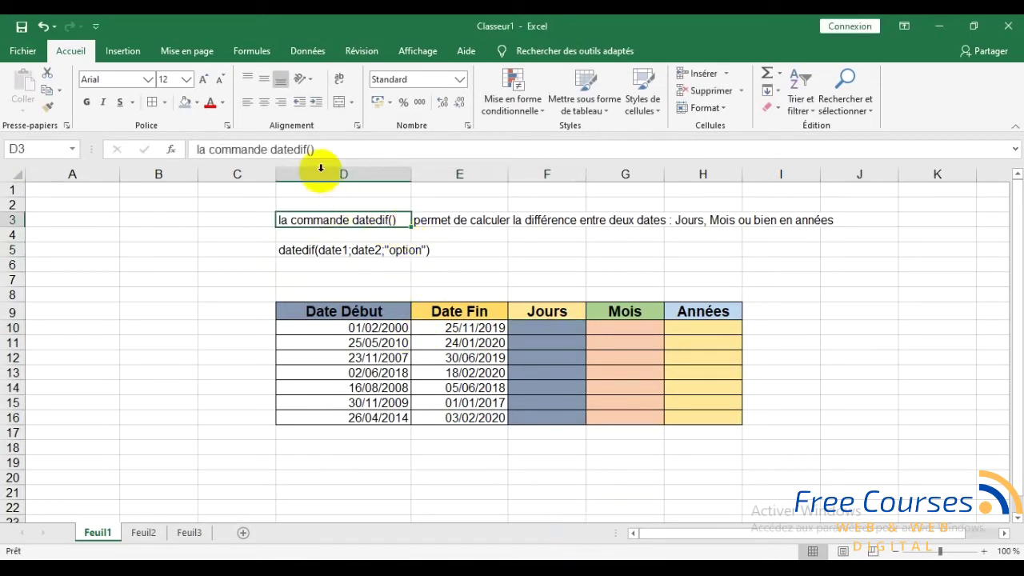
click(287, 268)
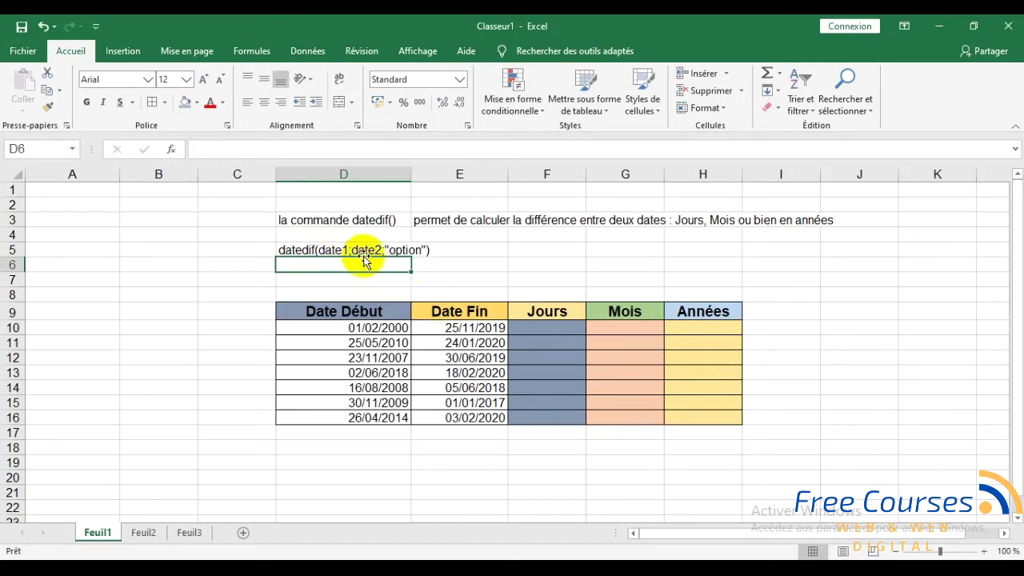
click(370, 251)
click(457, 251)
click(493, 277)
click(596, 250)
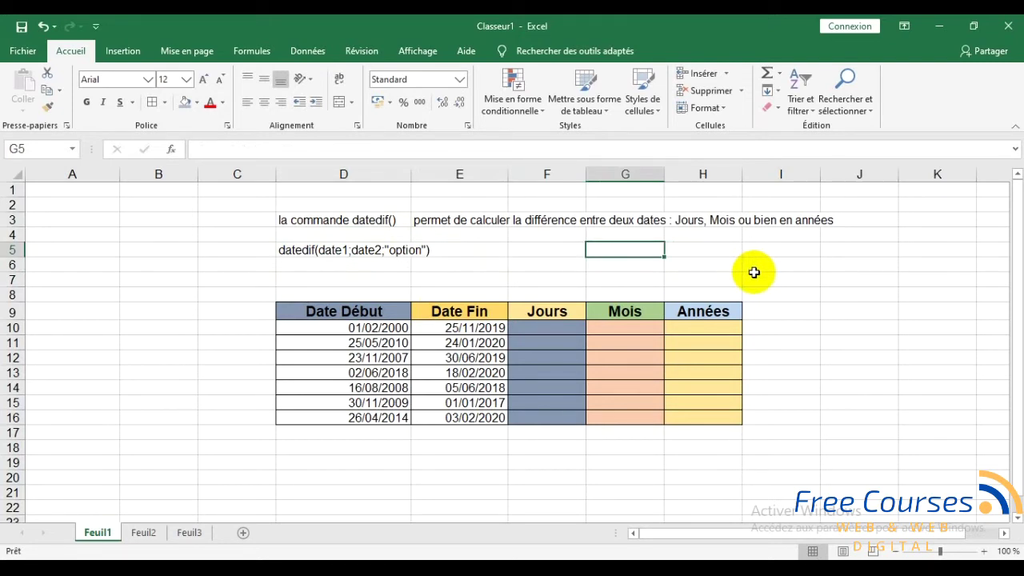
Add the option legend 'Y = années', 'M= Mois' and 'D= jours' in G5 to G7
text(Y = )
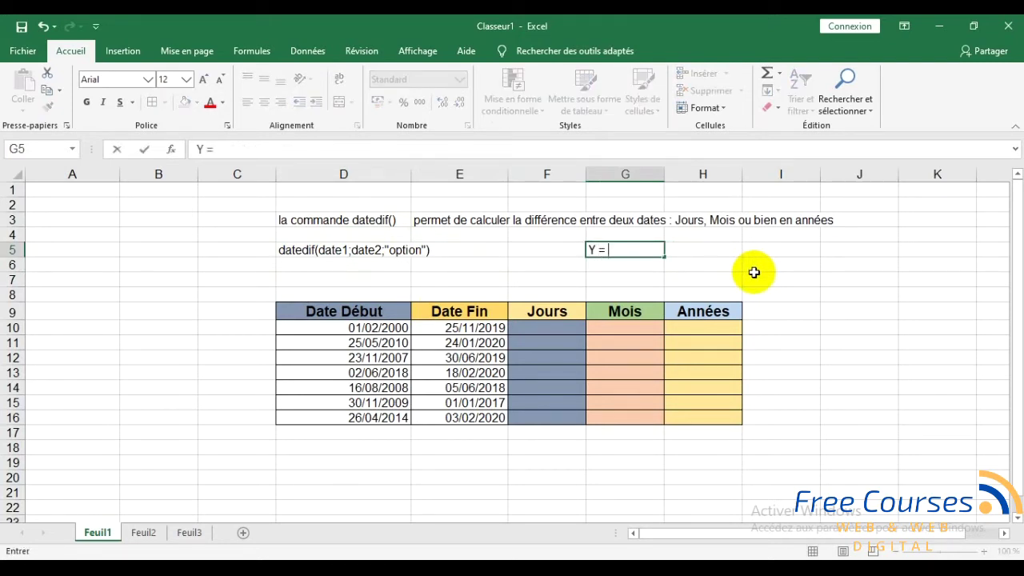
text(années)
key(Return)
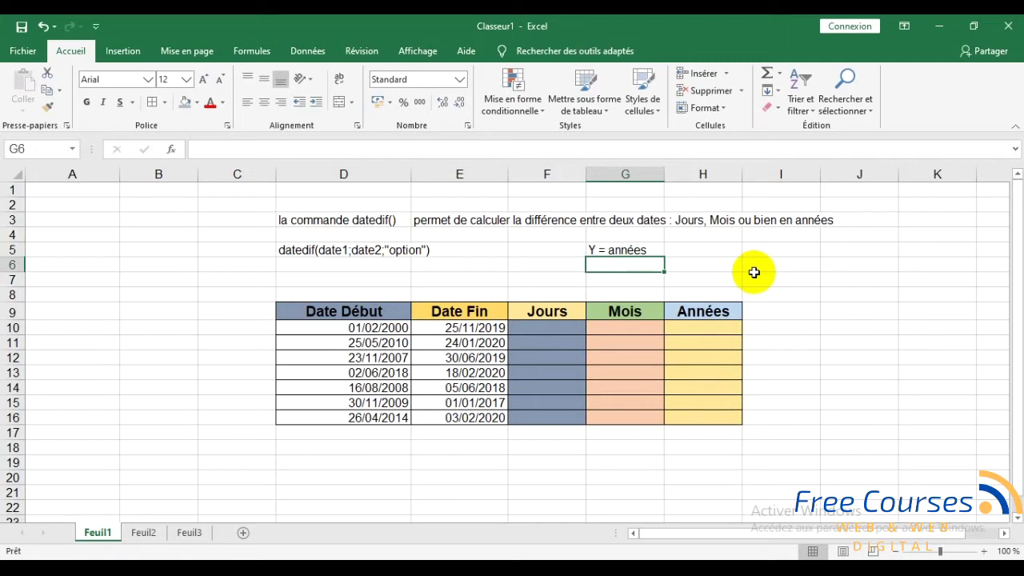
text(M=)
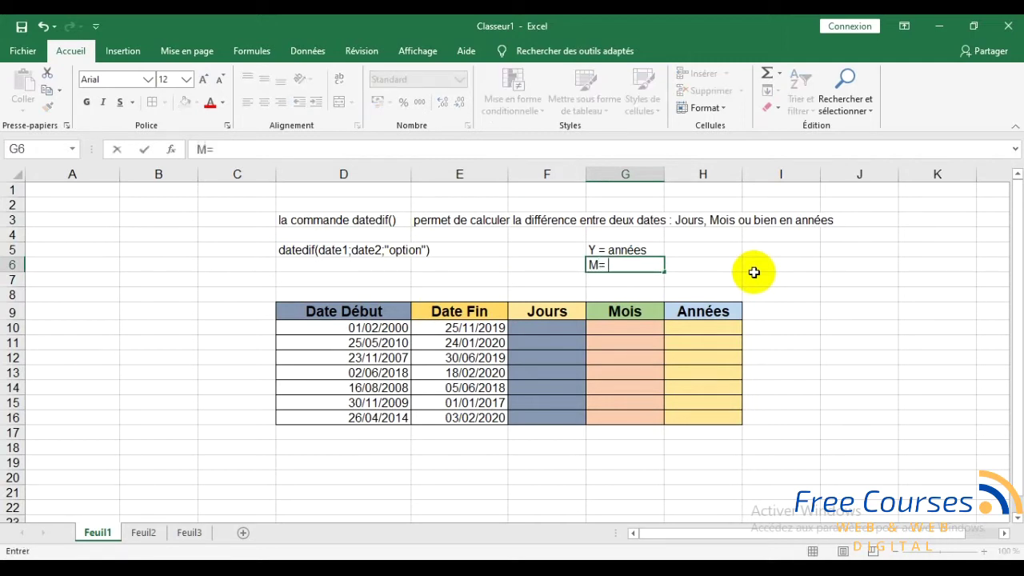
text( Mois)
key(Return)
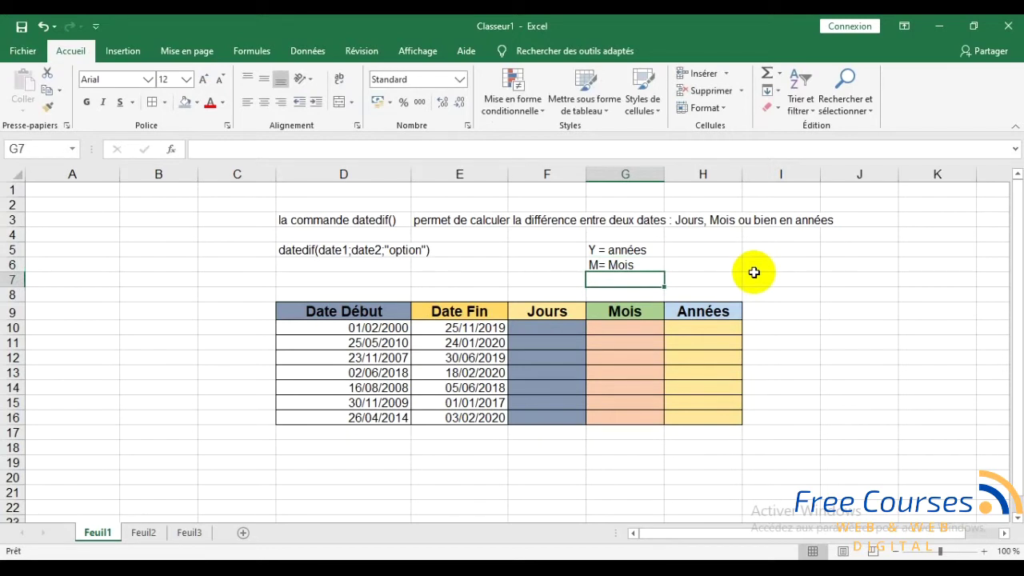
text(D=)
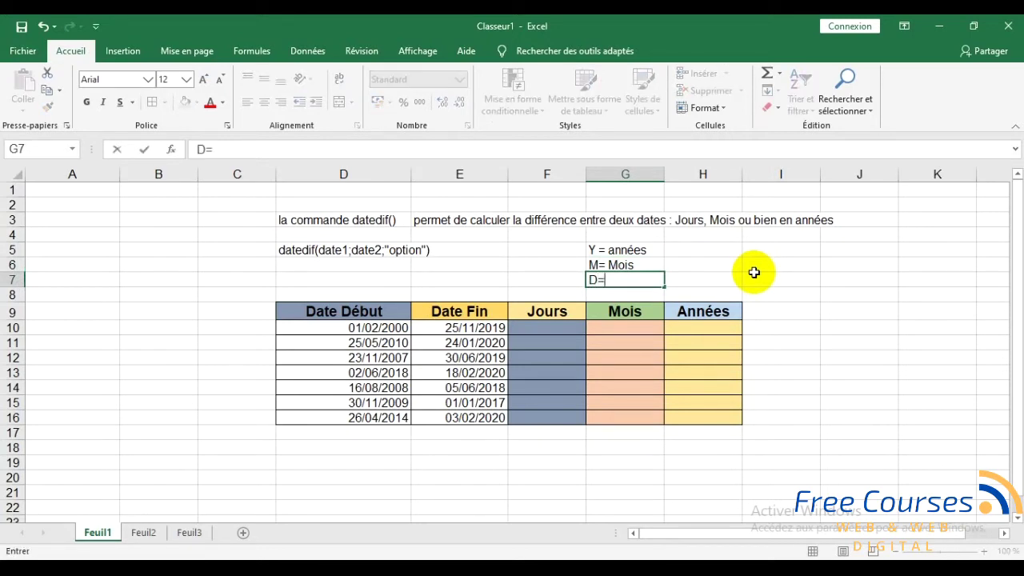
text( jours)
key(Return)
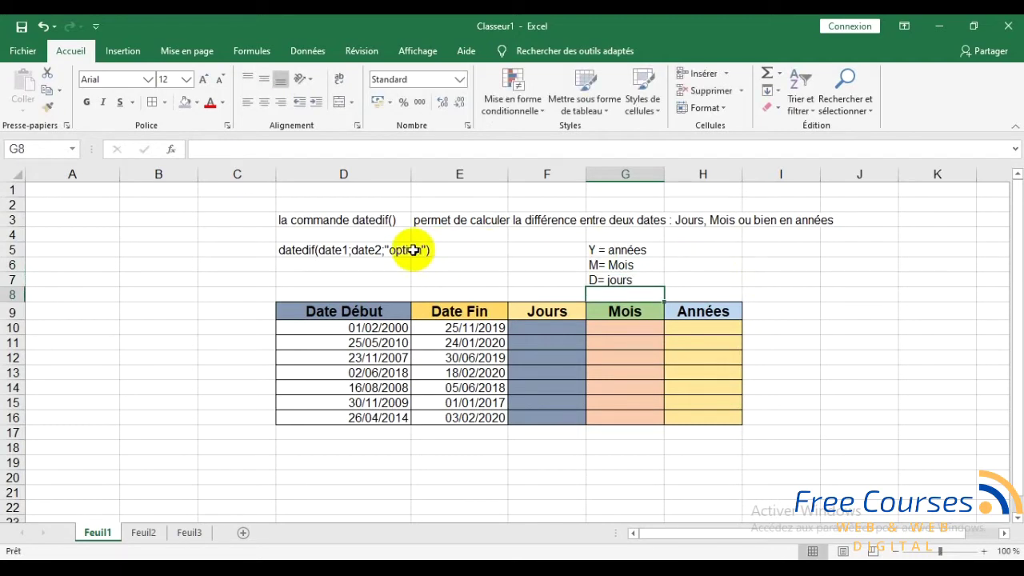
click(415, 248)
click(400, 249)
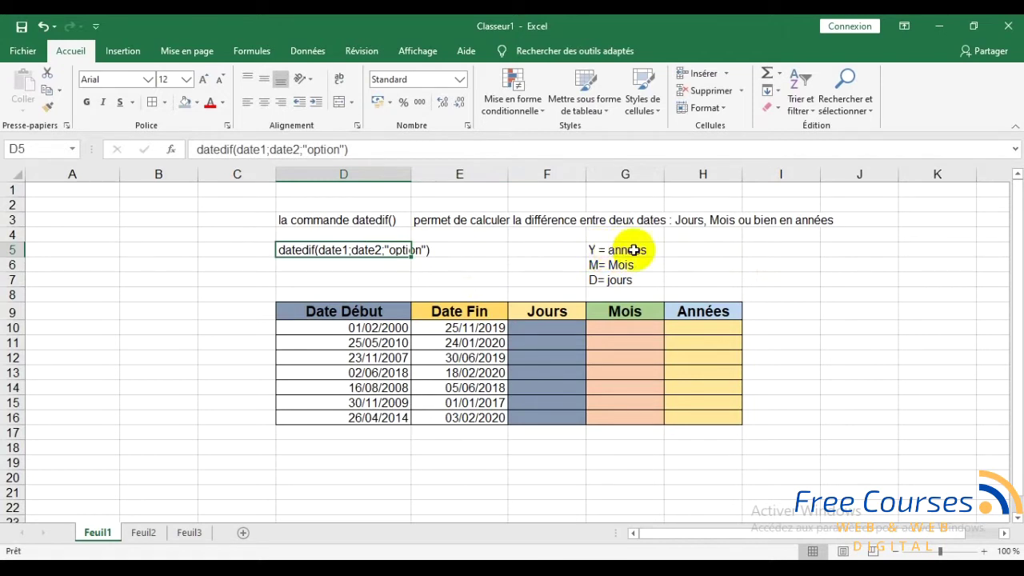
click(595, 264)
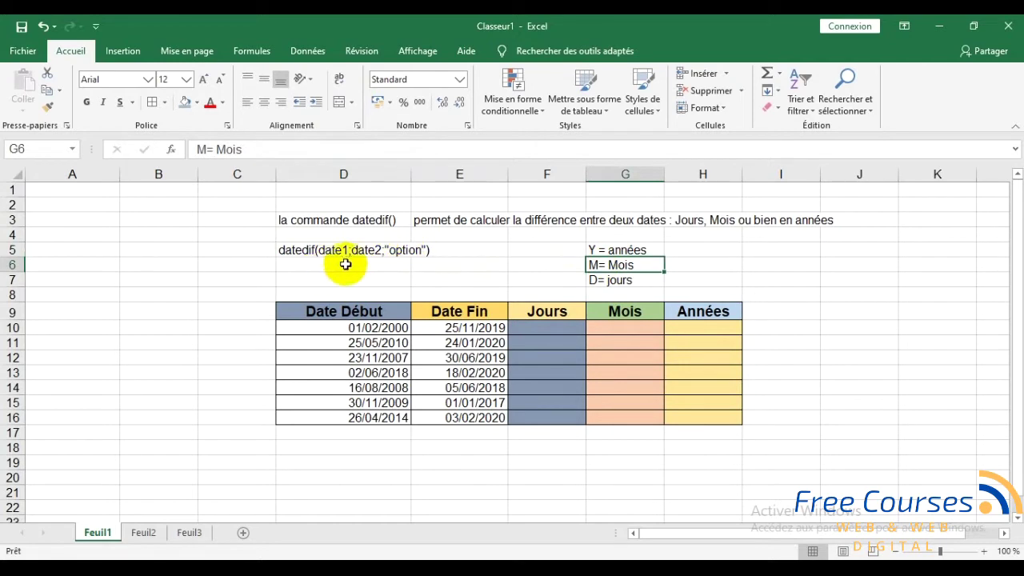
click(593, 280)
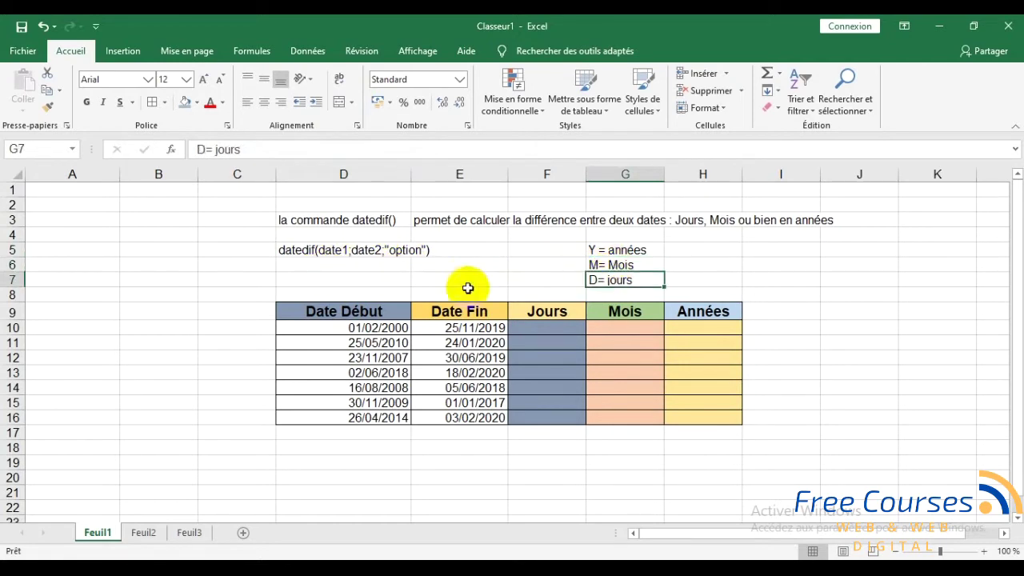
click(422, 264)
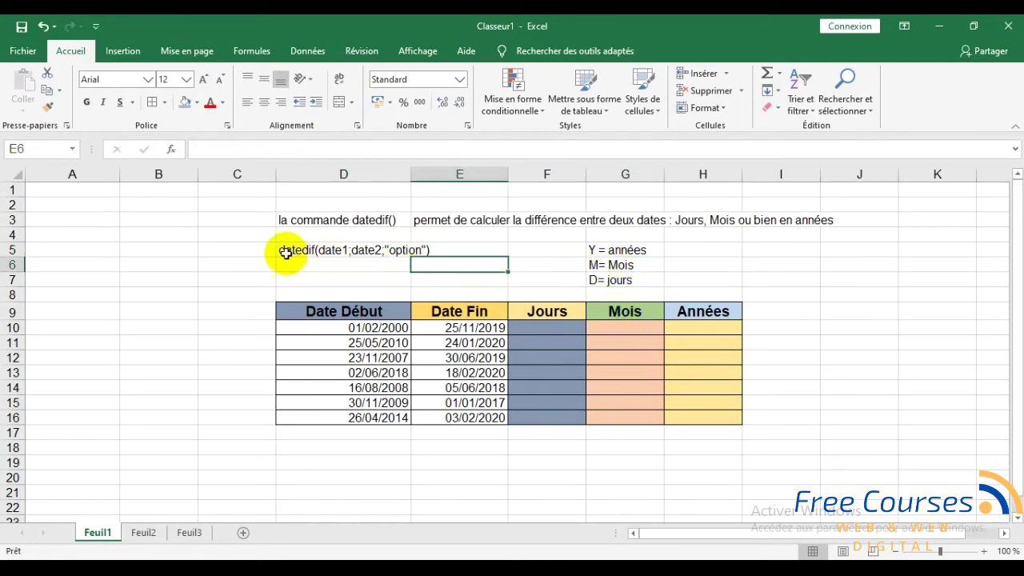
mouse_move(282, 249)
mouse_down()
mouse_move(655, 263)
mouse_move(656, 279)
mouse_up()
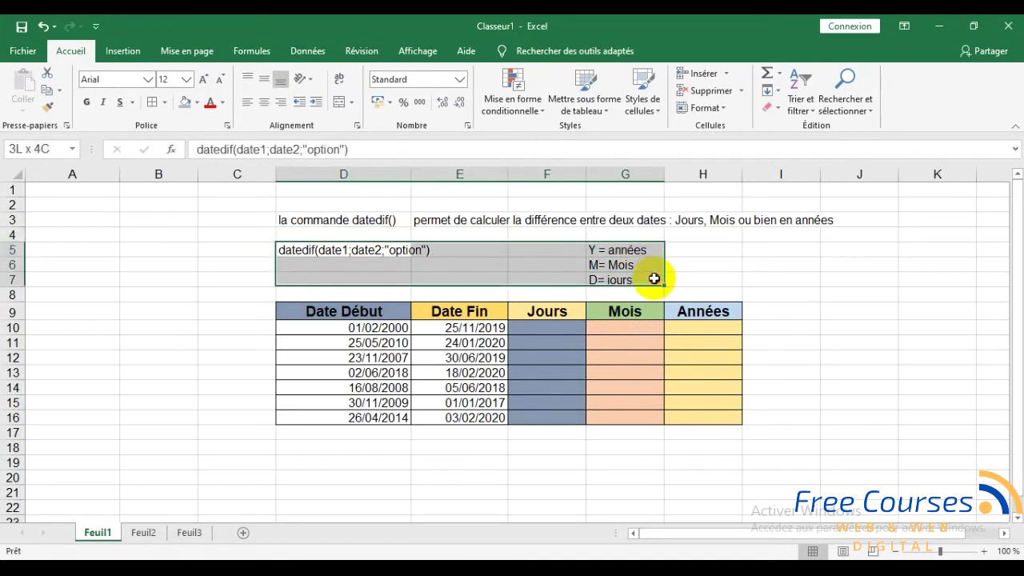
click(544, 328)
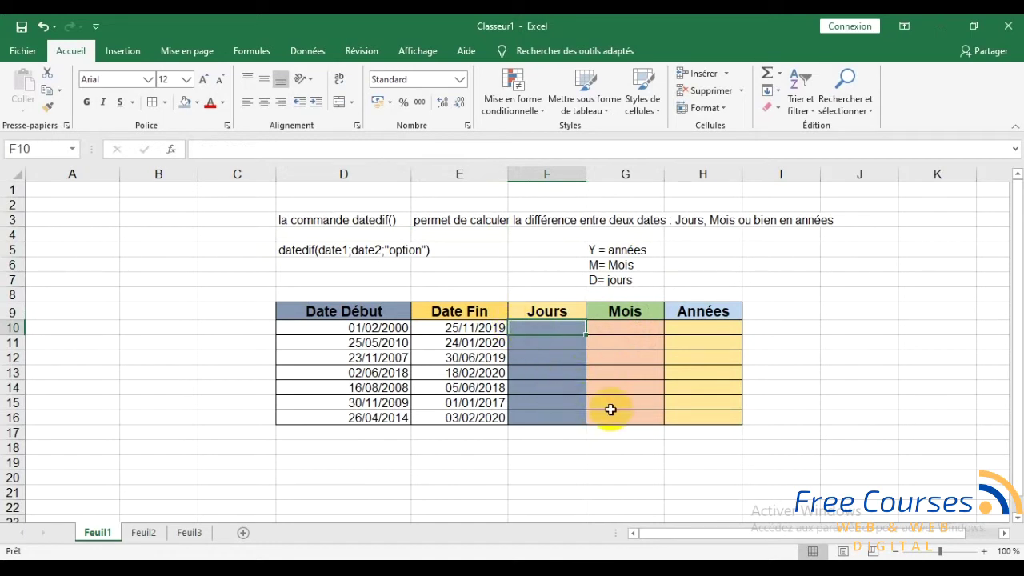
click(560, 478)
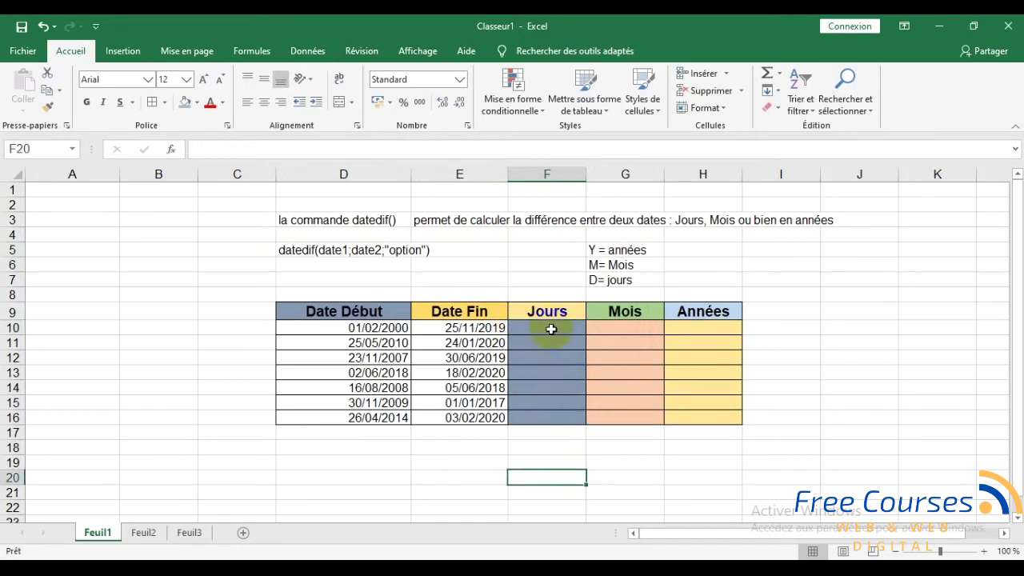
click(474, 328)
click(385, 328)
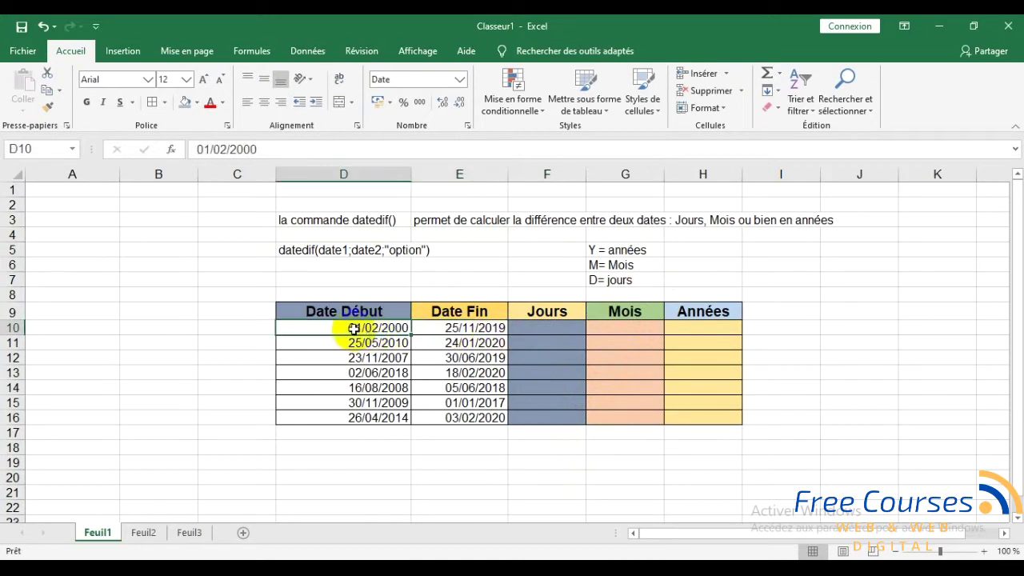
click(536, 331)
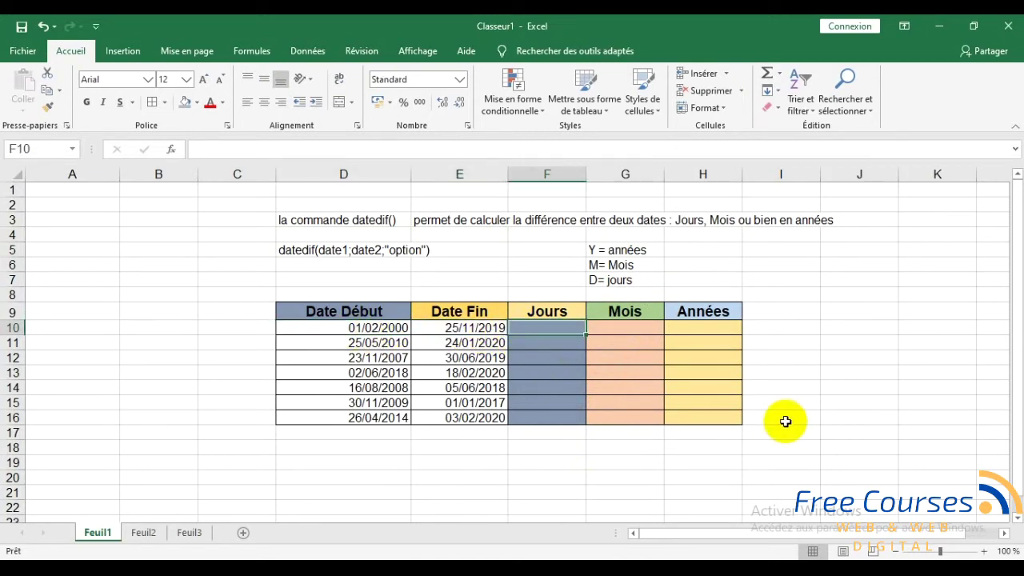
text(=)
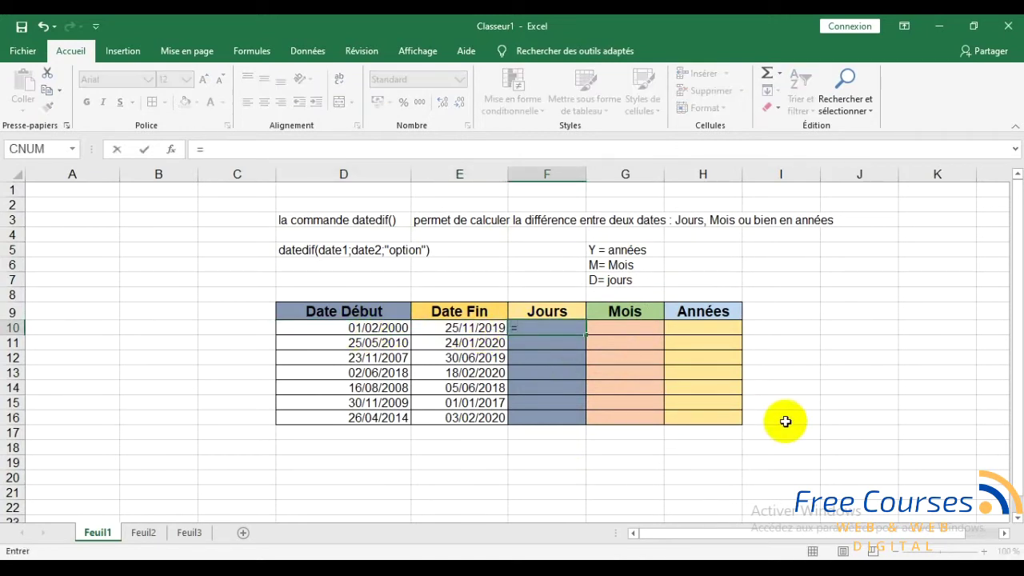
text(datedif)
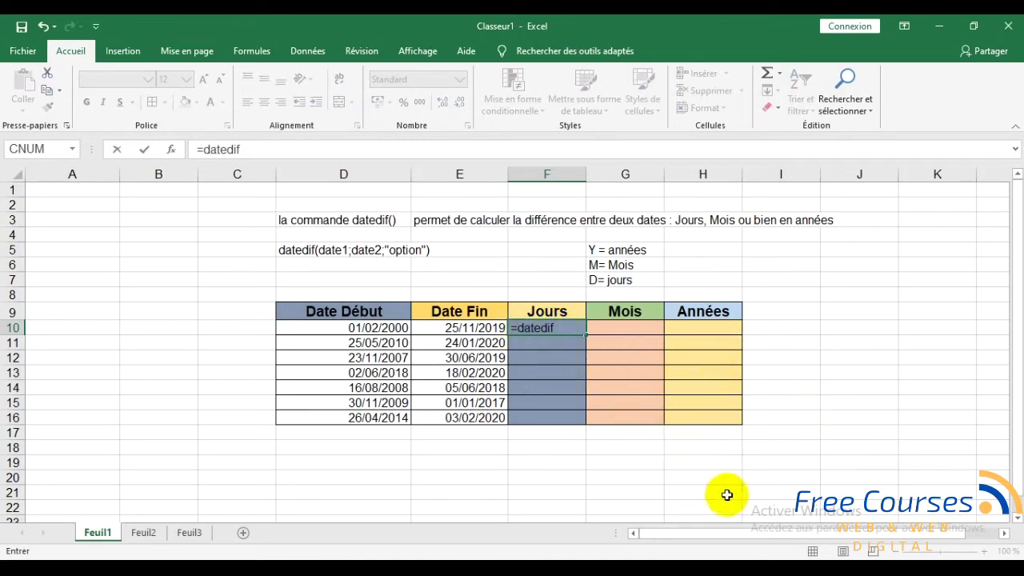
Enter =datedif(D10;E10;"d") in F10 to count the days between the first dates
text(()
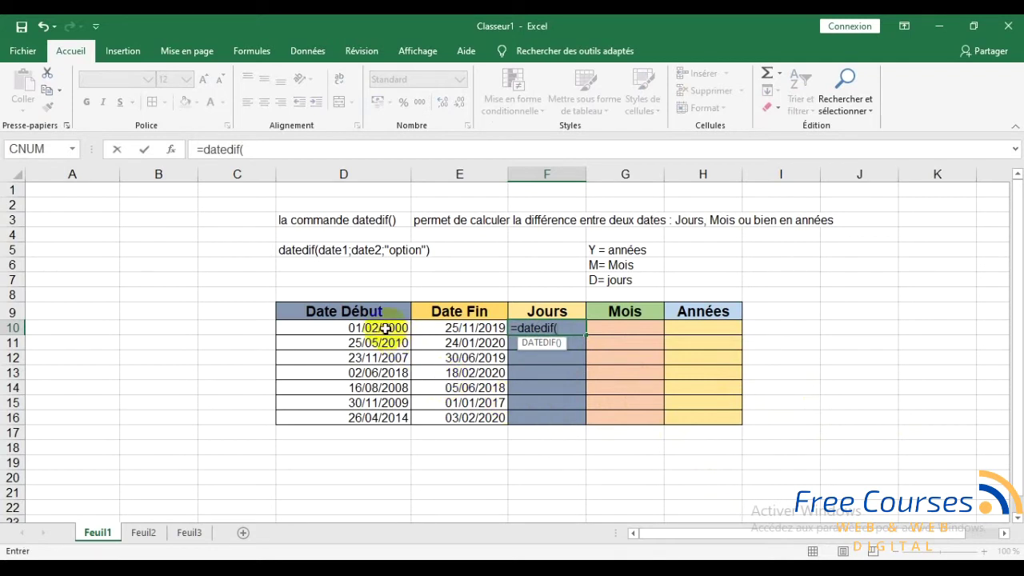
click(383, 328)
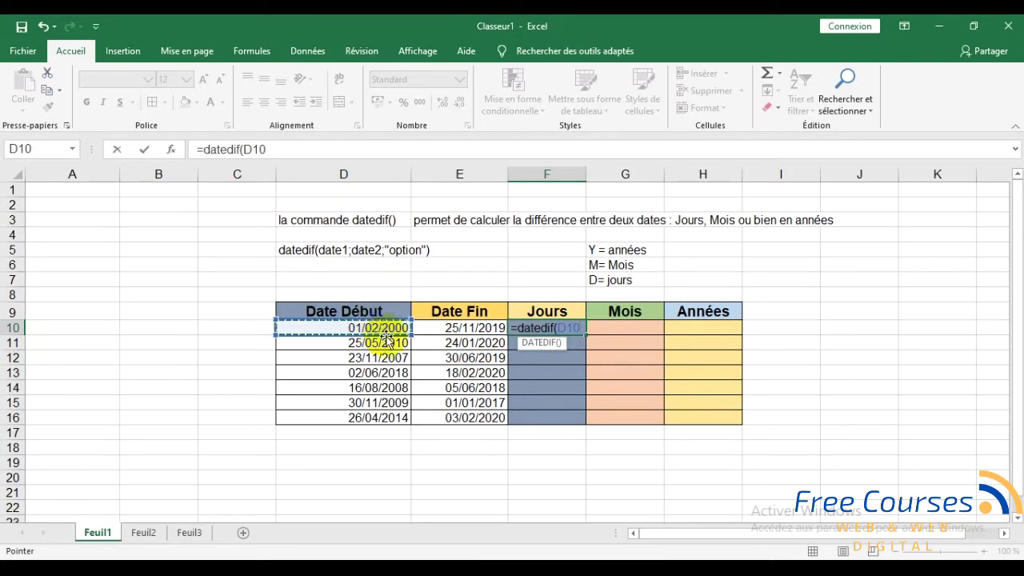
text(;)
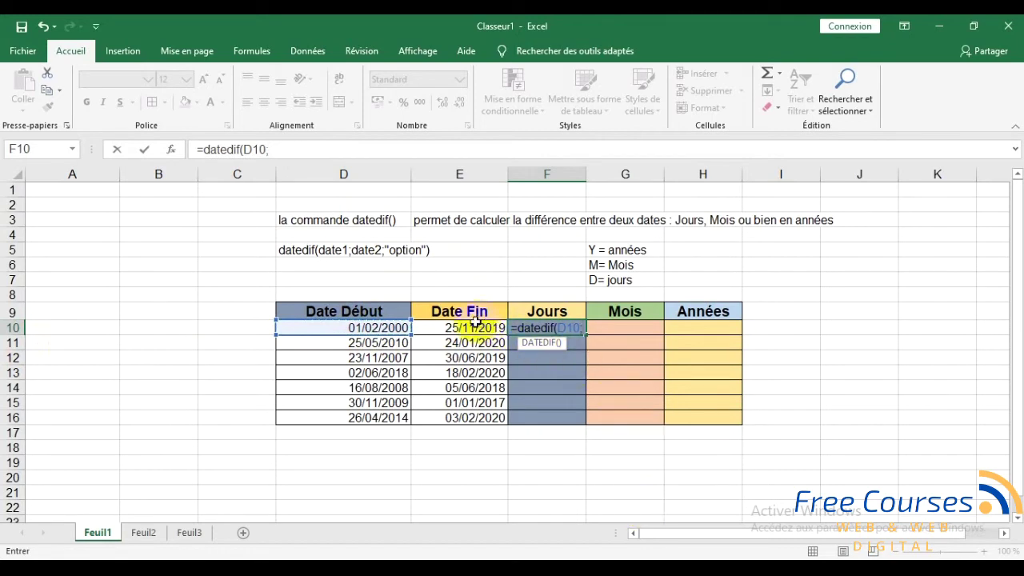
click(472, 327)
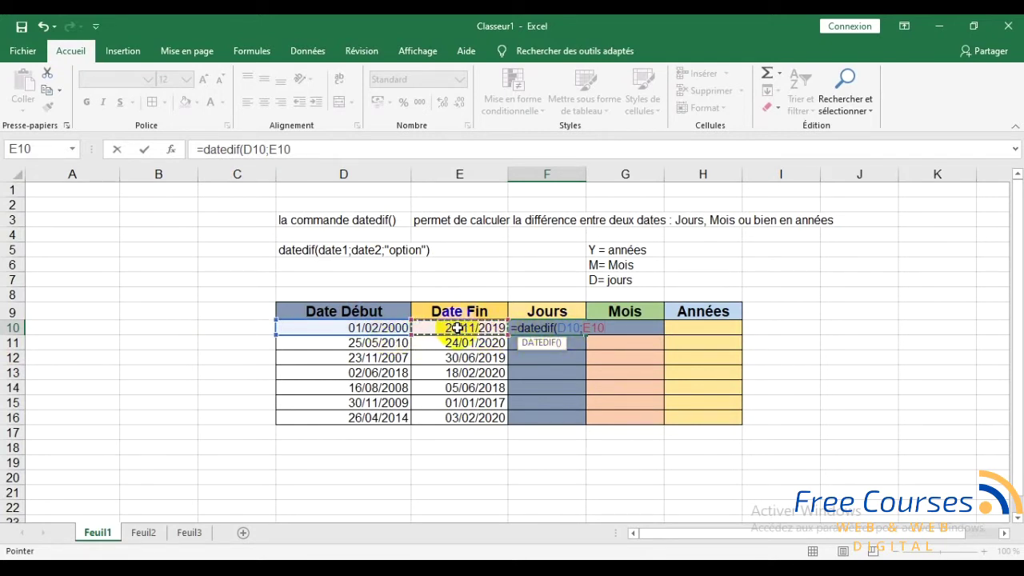
text(;)
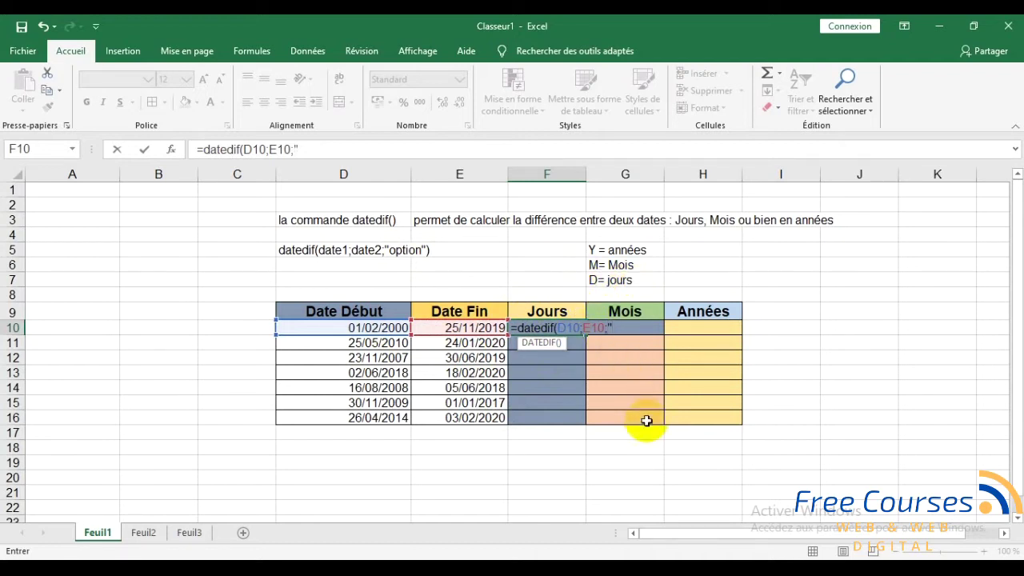
text(d")
text())
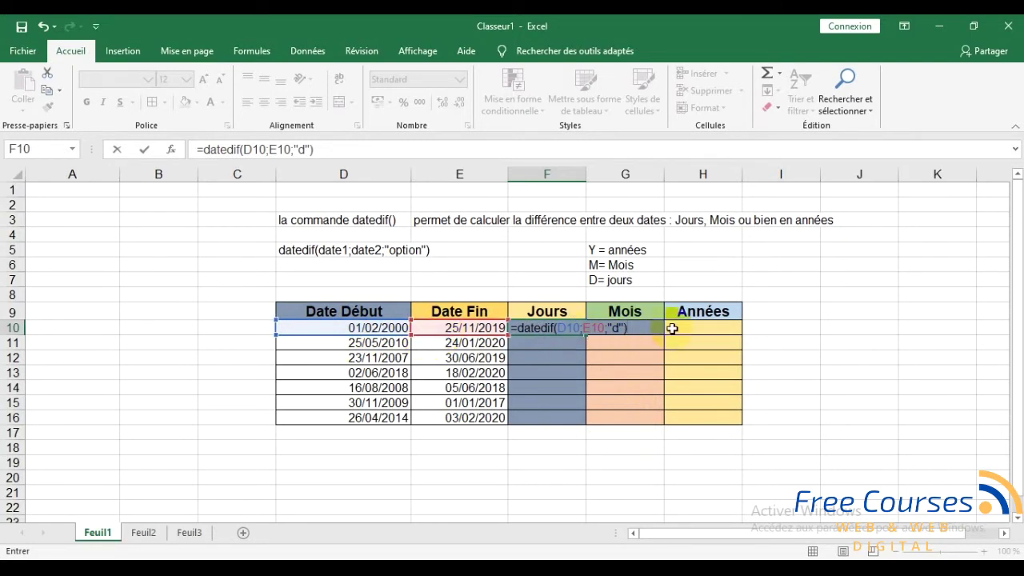
key(Return)
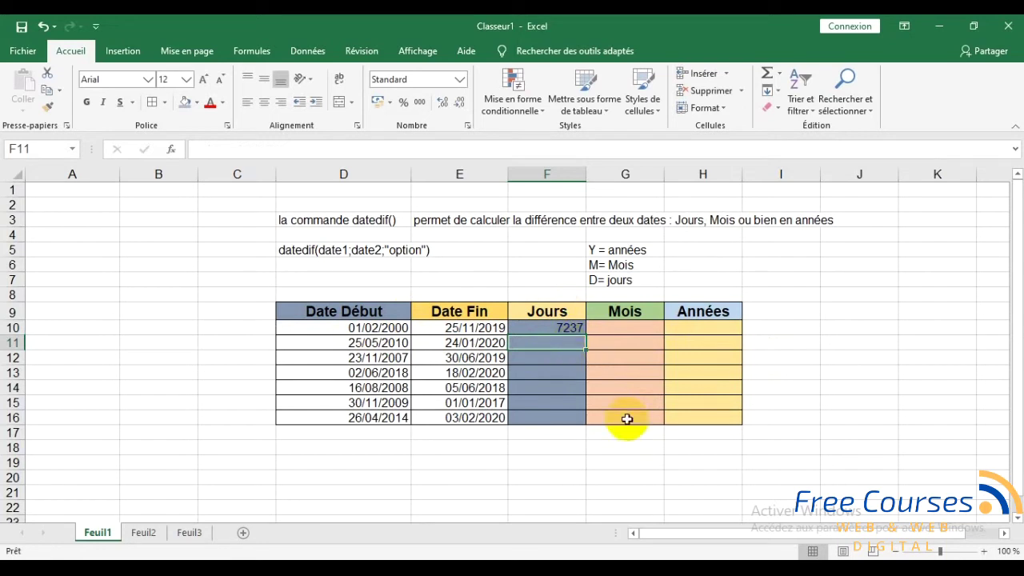
Enter =datedif(D11;E11;"d") in F11, giving 3531 days
text(=)
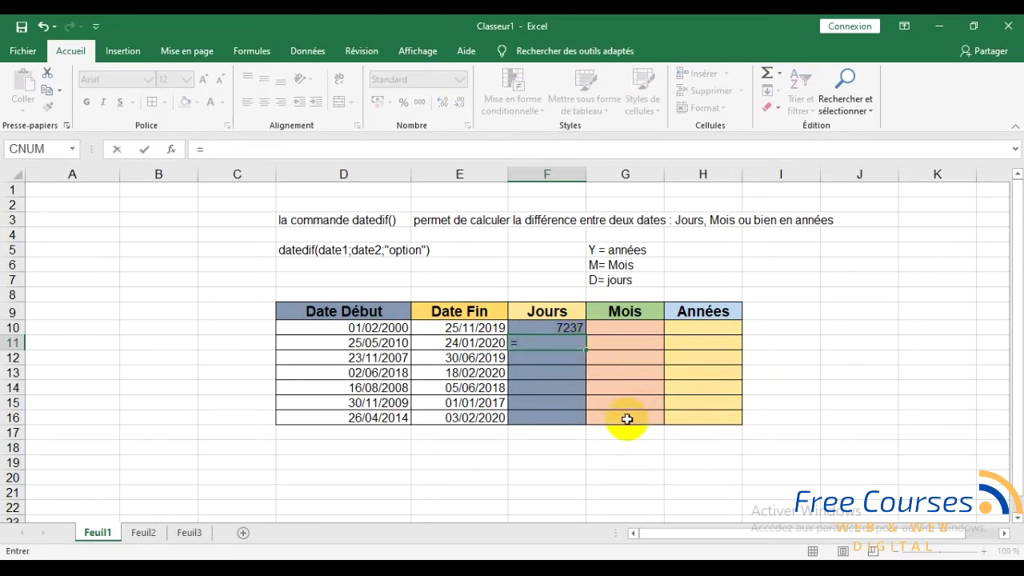
text(date)
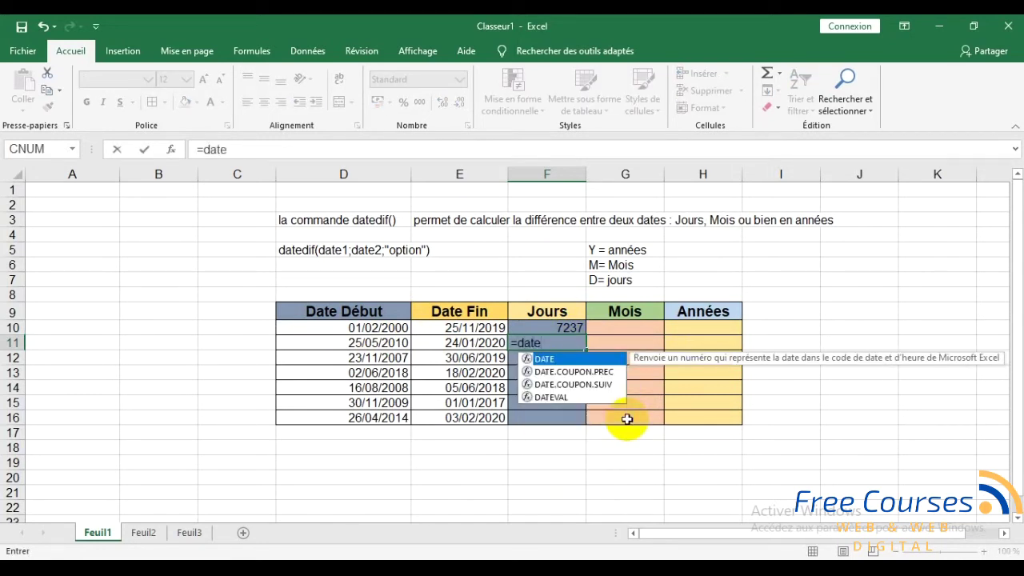
text(di)
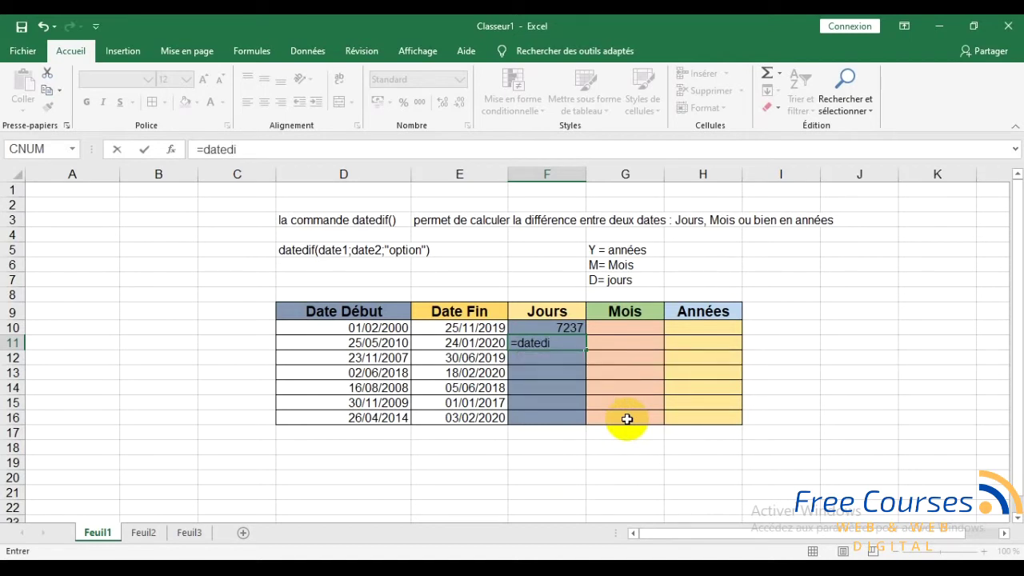
text(f)
text(()
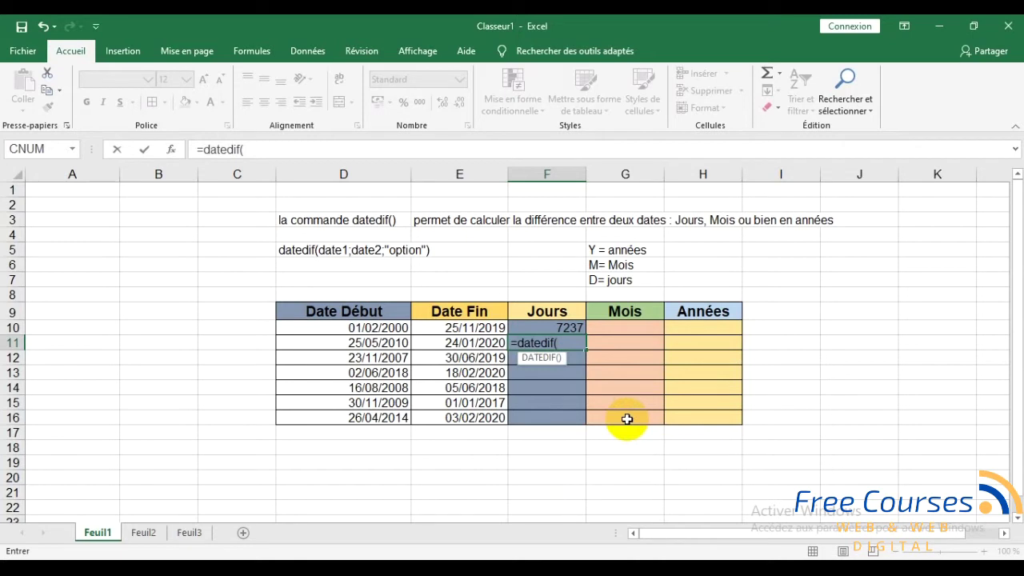
click(334, 344)
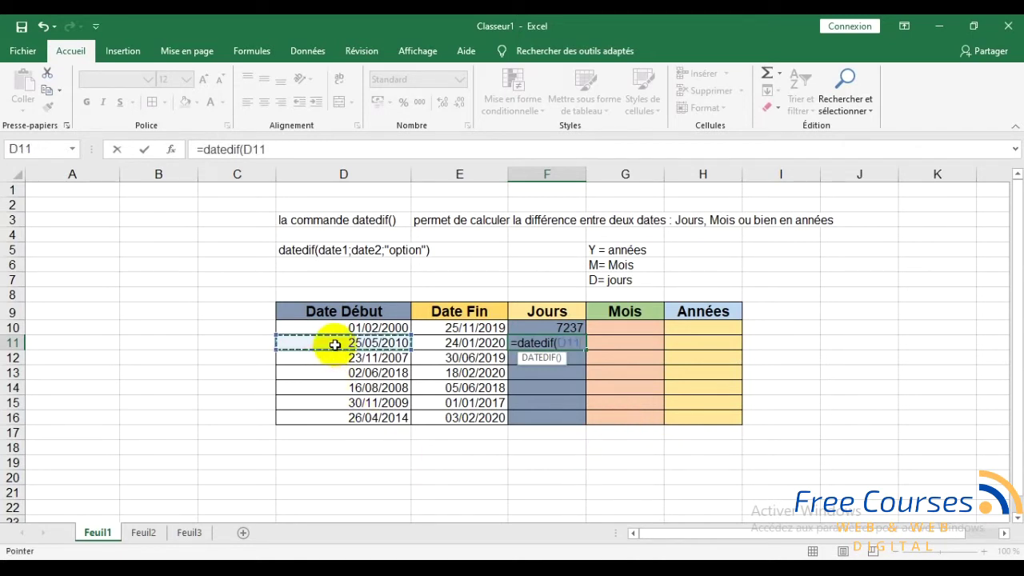
text(;)
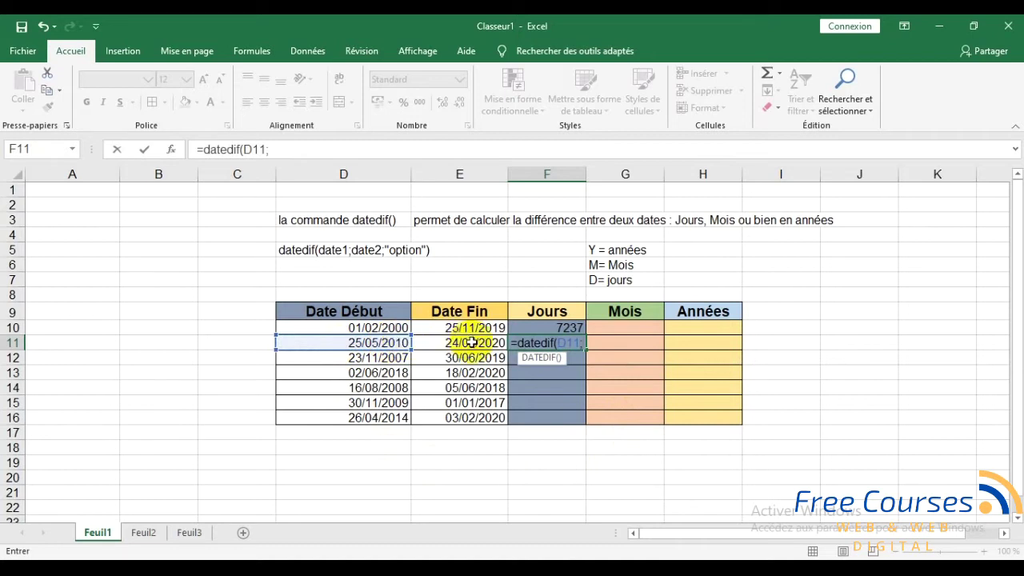
click(472, 342)
text(;")
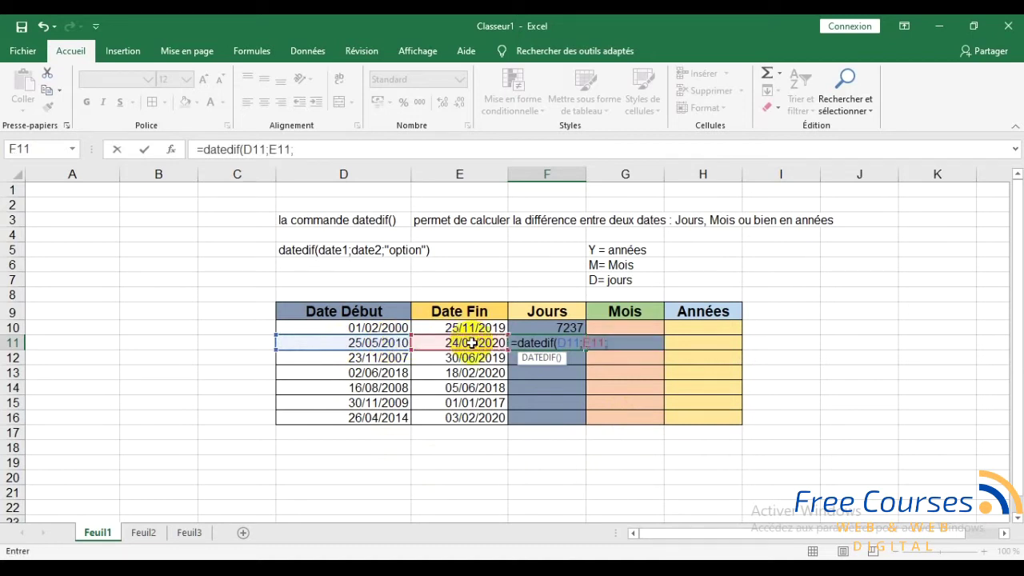
text(d)
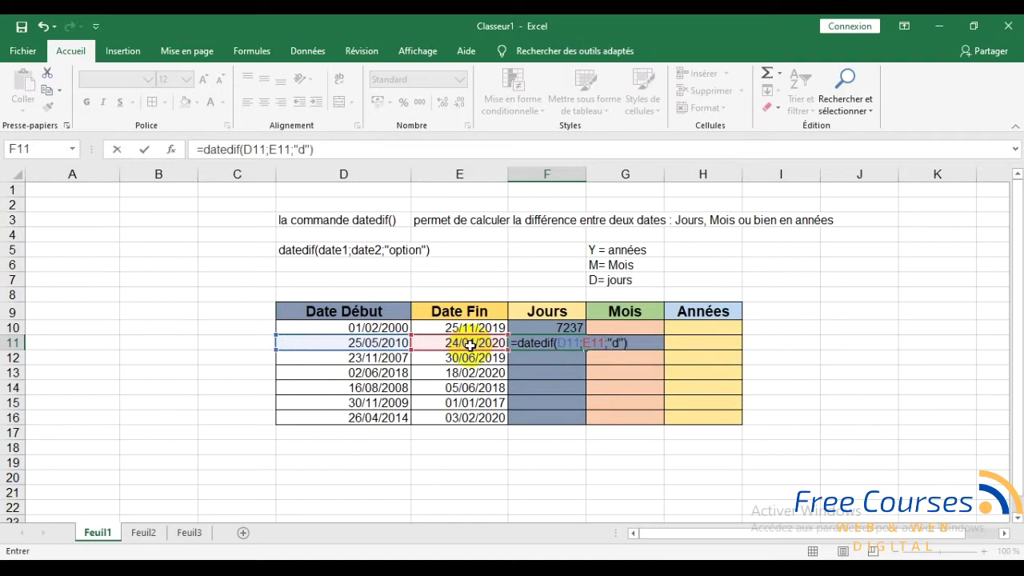
key(Return)
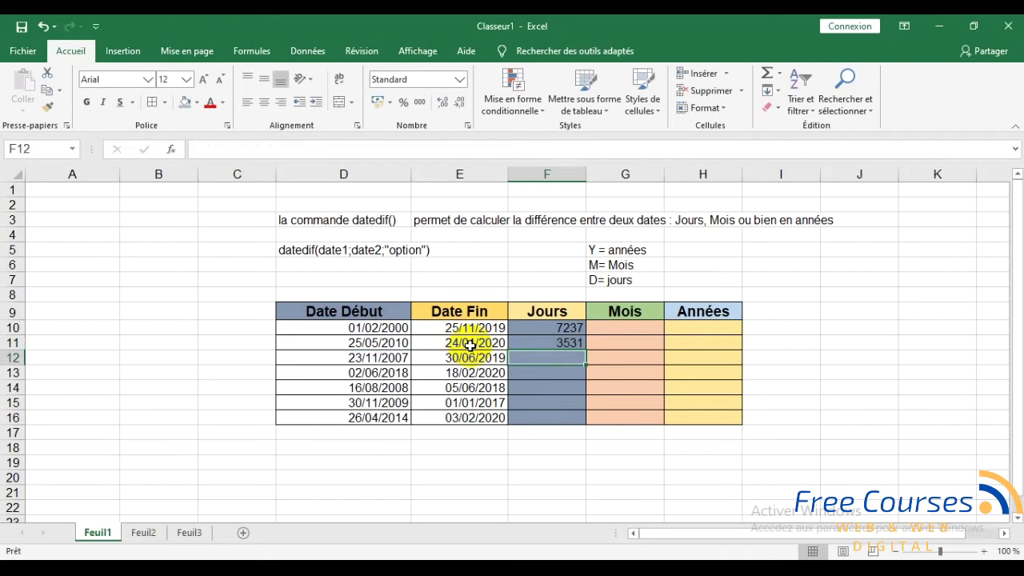
Enter =datedif(D12;E12;"d") in F12, giving 4237 days
text(=)
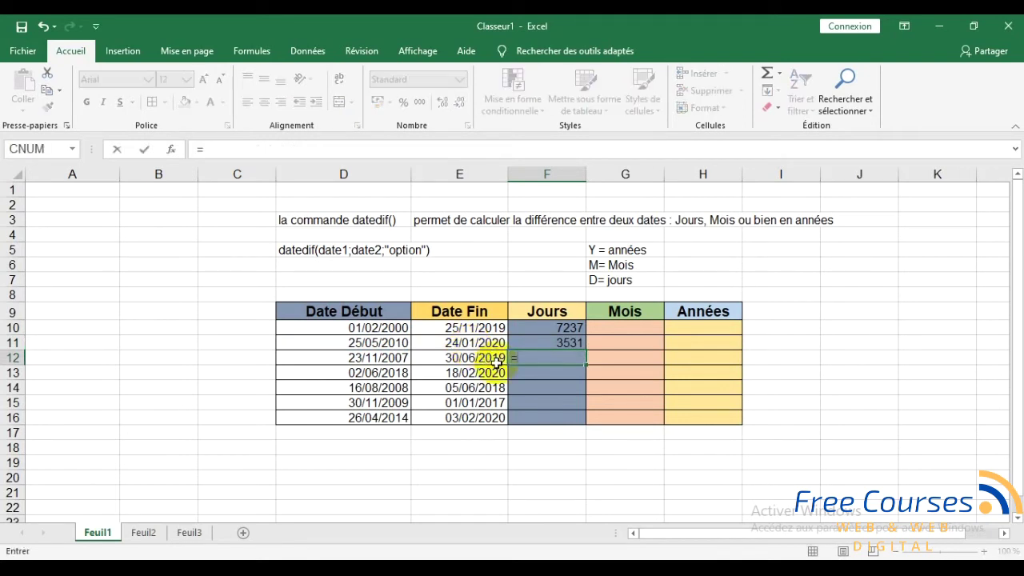
text(date)
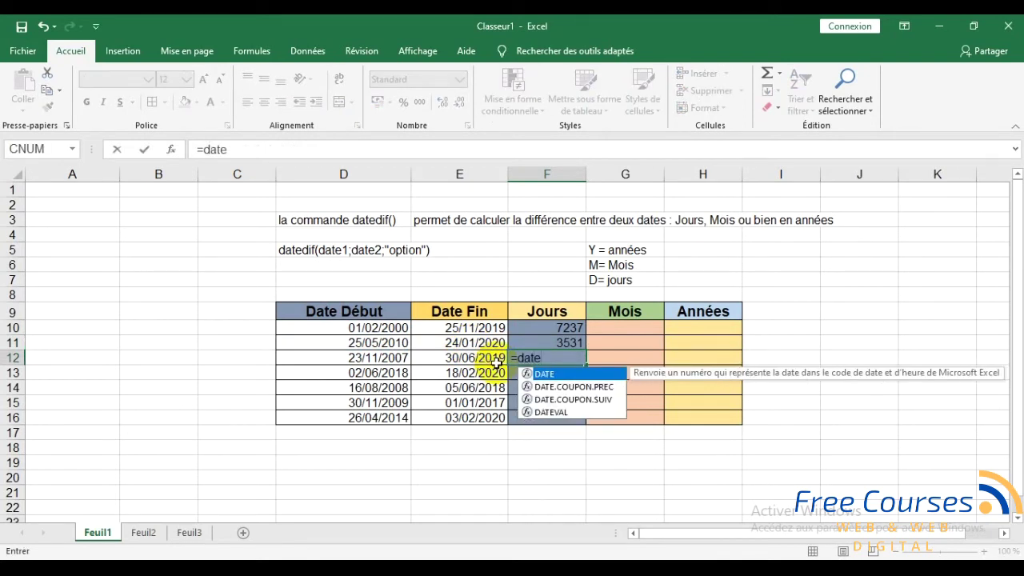
text(di)
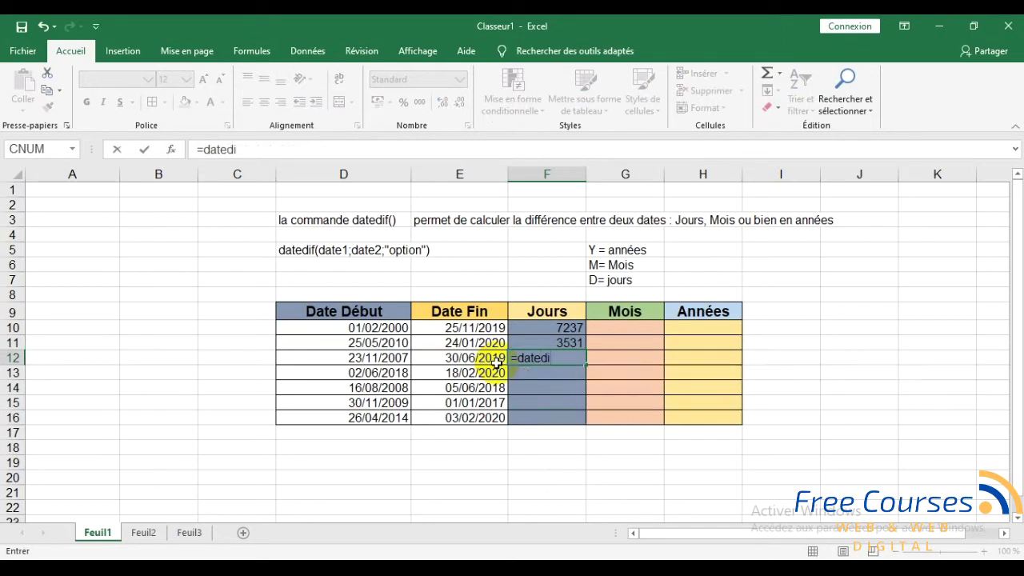
text(f()
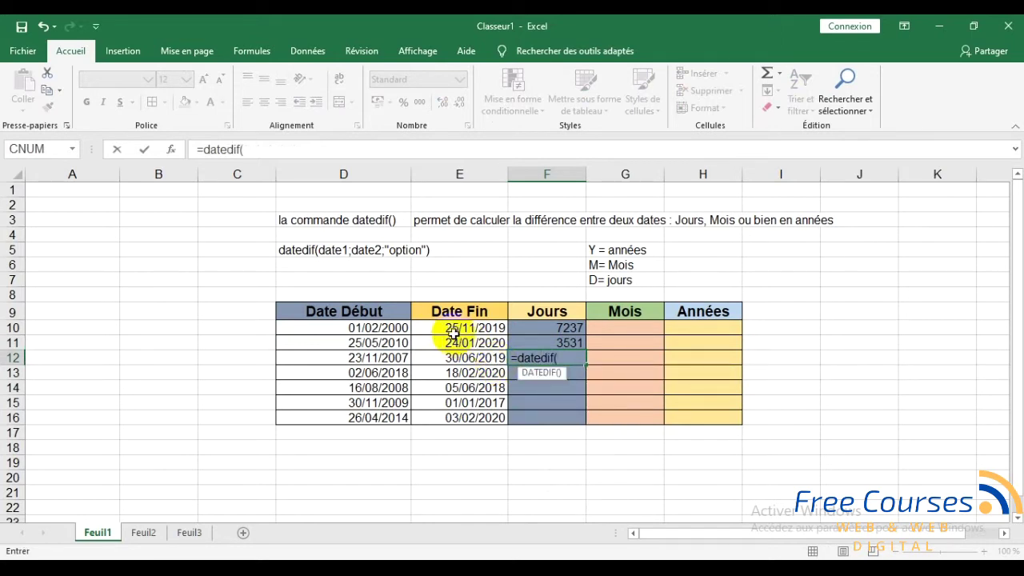
click(345, 357)
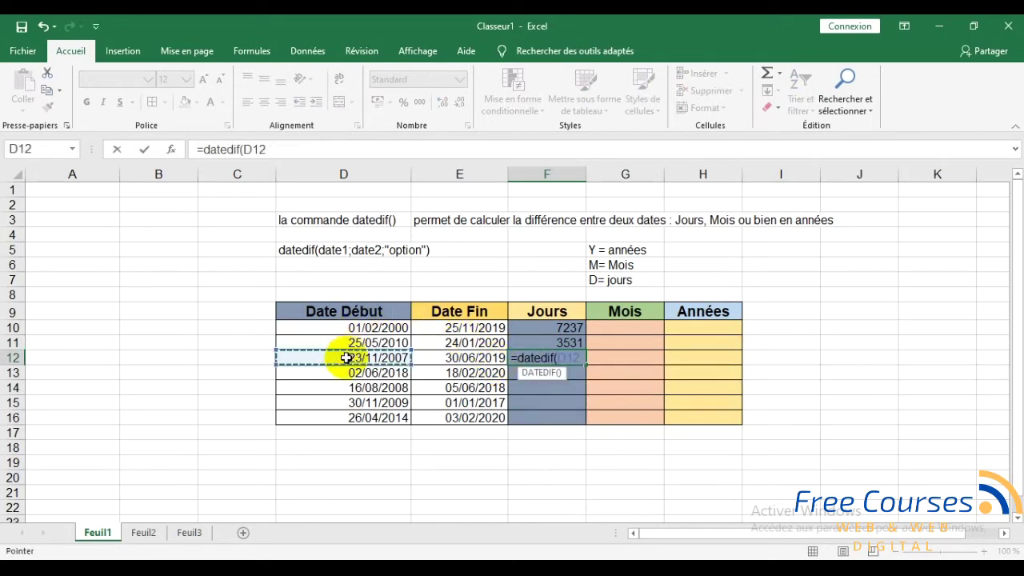
text(;)
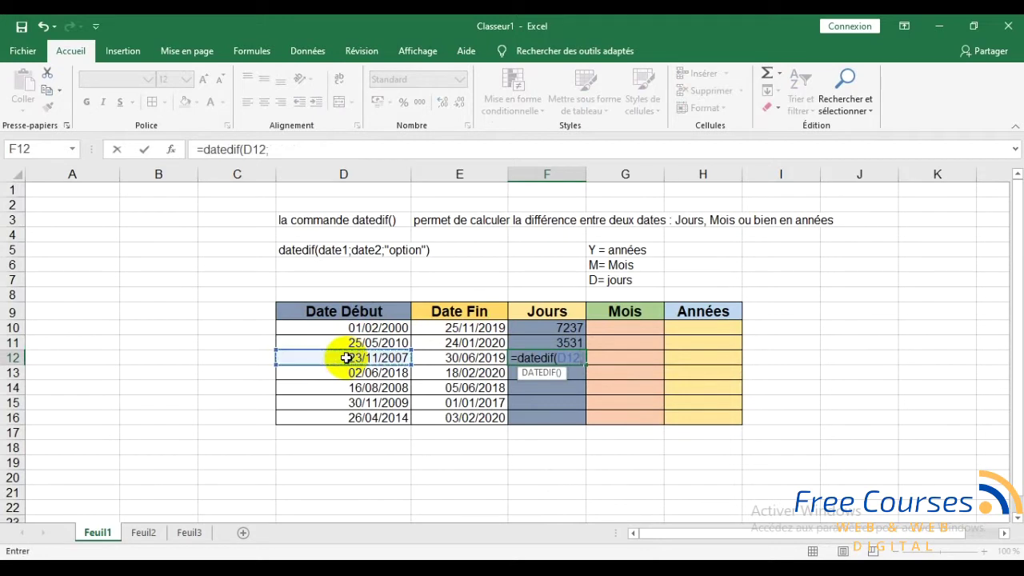
click(490, 360)
text(;)
text(d)
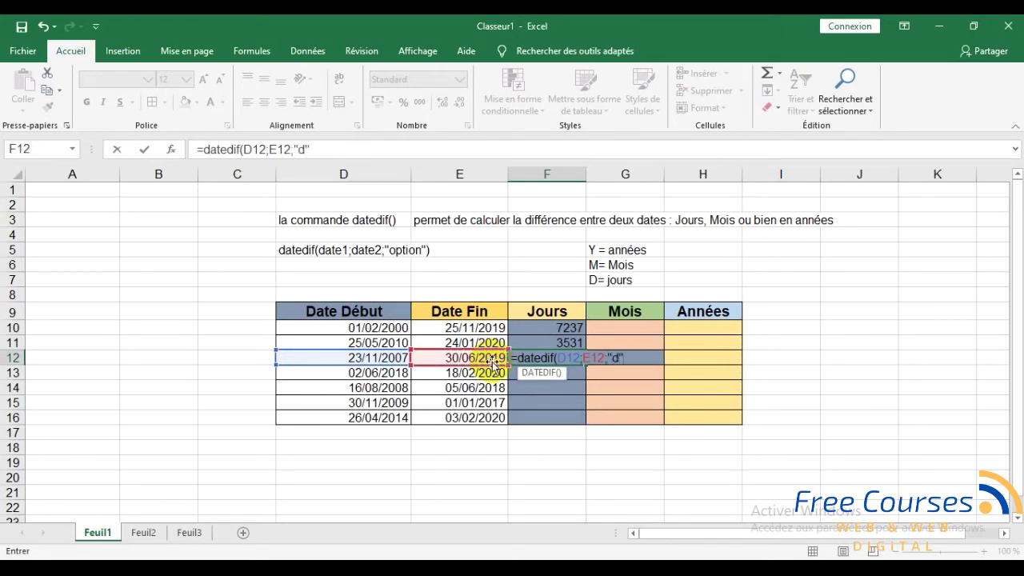
text())
key(Return)
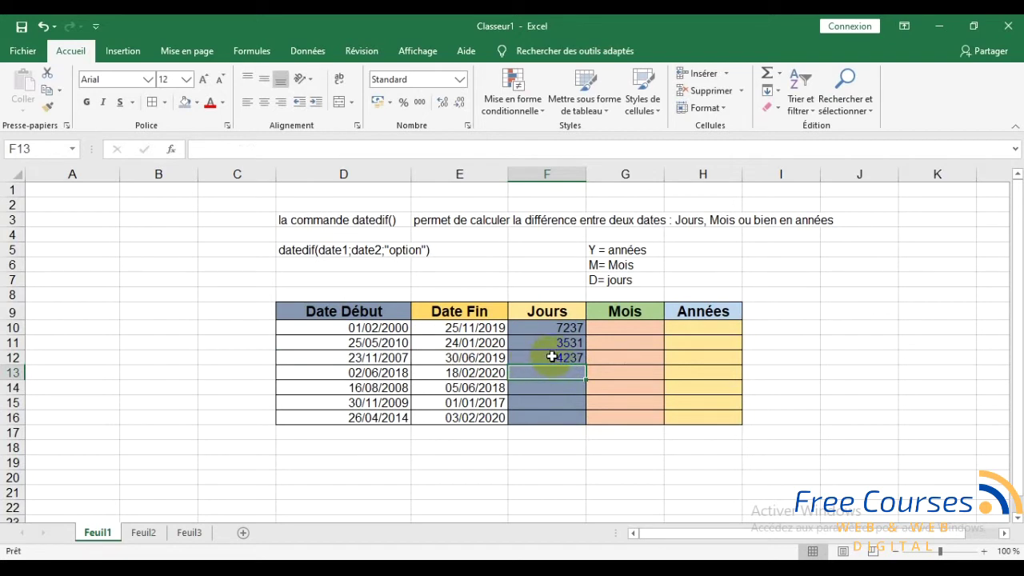
click(554, 361)
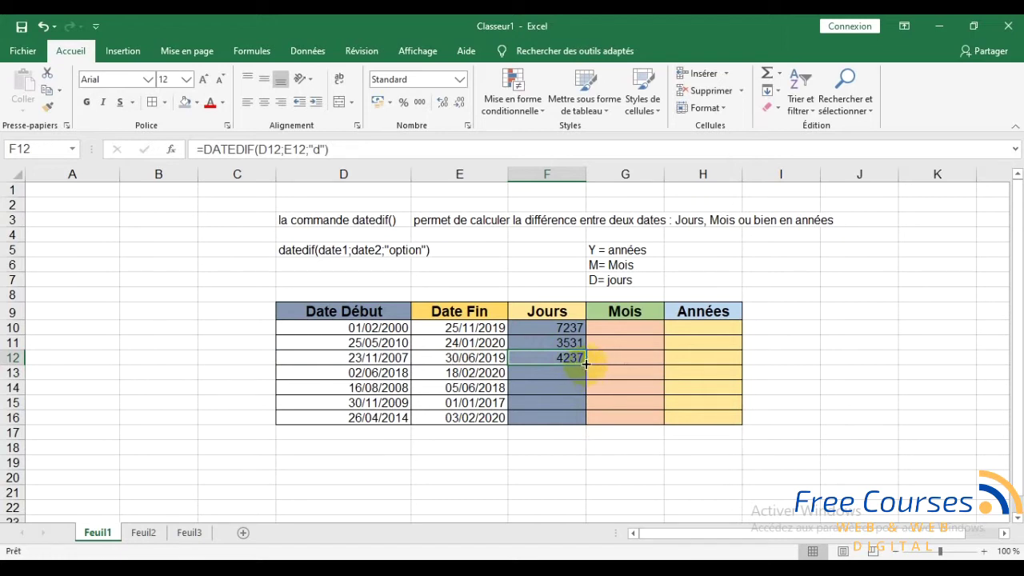
Copy the F12 day formula down to F16, showing 626, 3580, 2589 and 2109
drag(585, 365, 580, 415)
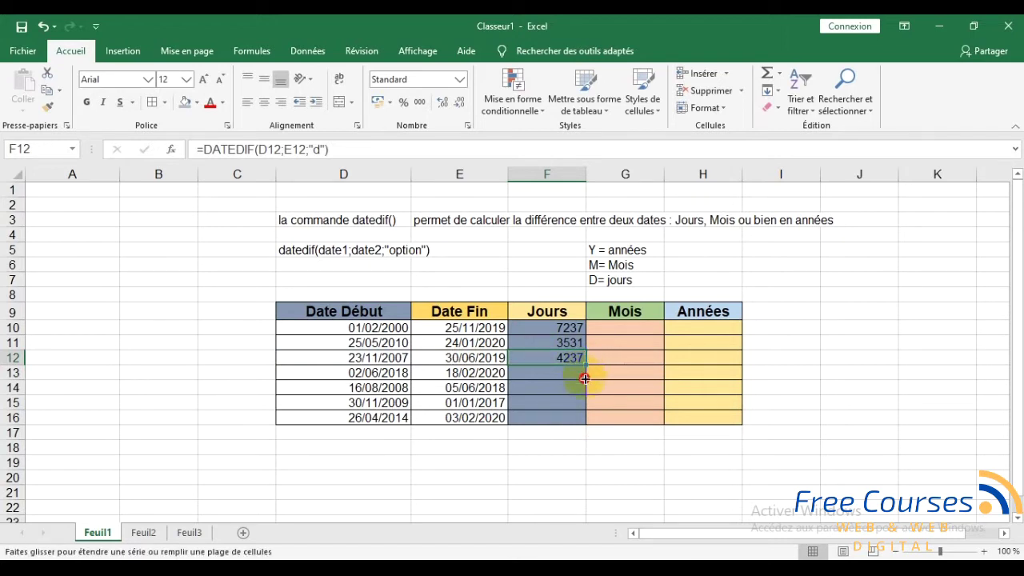
drag(580, 414, 579, 417)
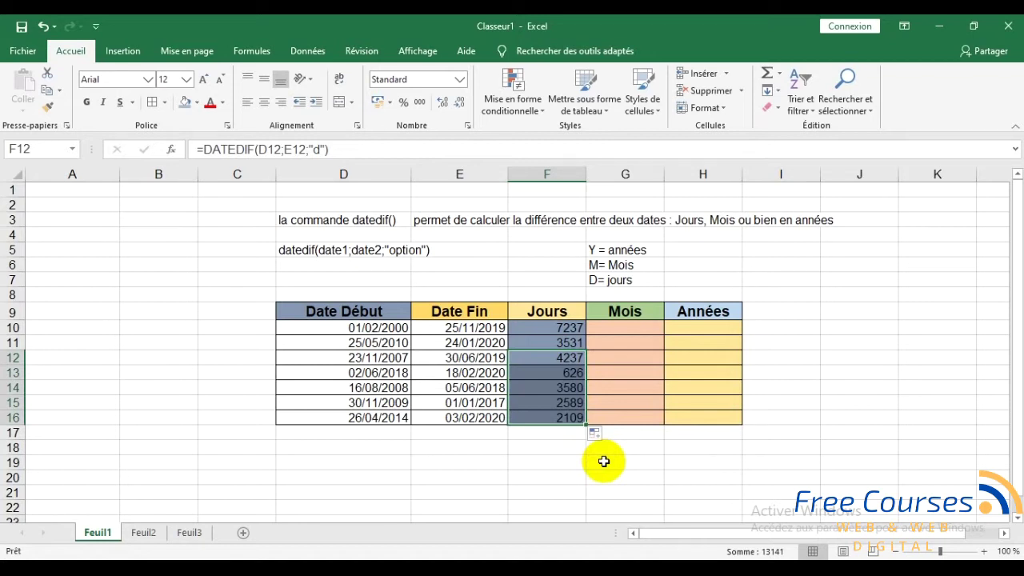
mouse_move(551, 327)
mouse_down()
mouse_move(554, 404)
mouse_move(575, 418)
mouse_up()
click(627, 331)
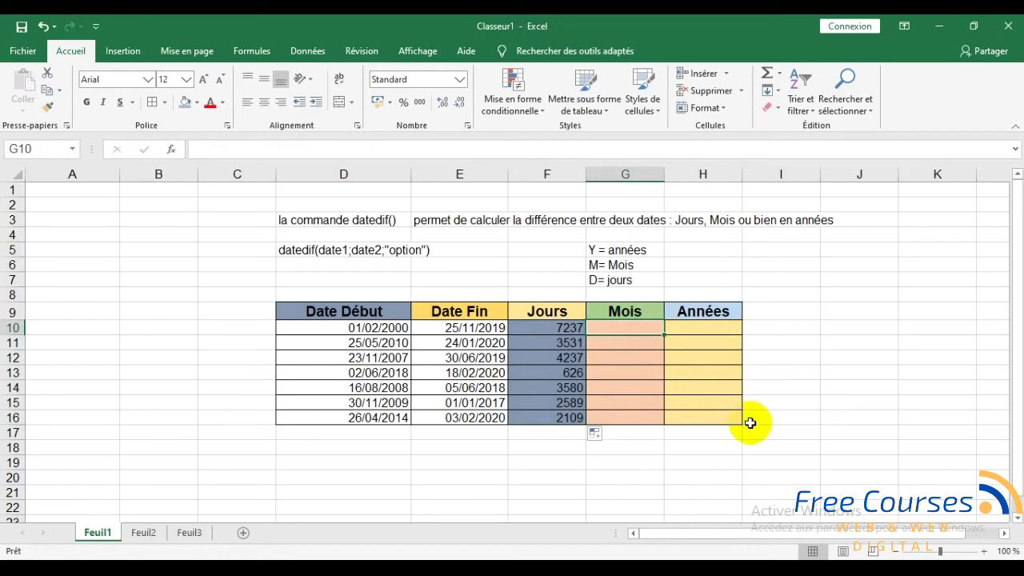
Enter =datedif(D10;E10;"m") in G10, giving 237 months
text(=)
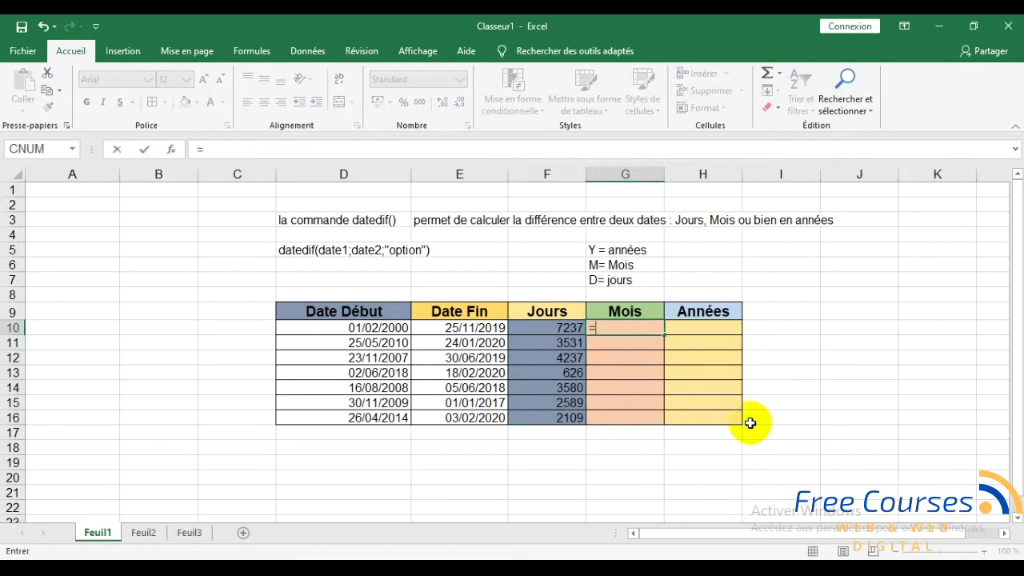
text(date)
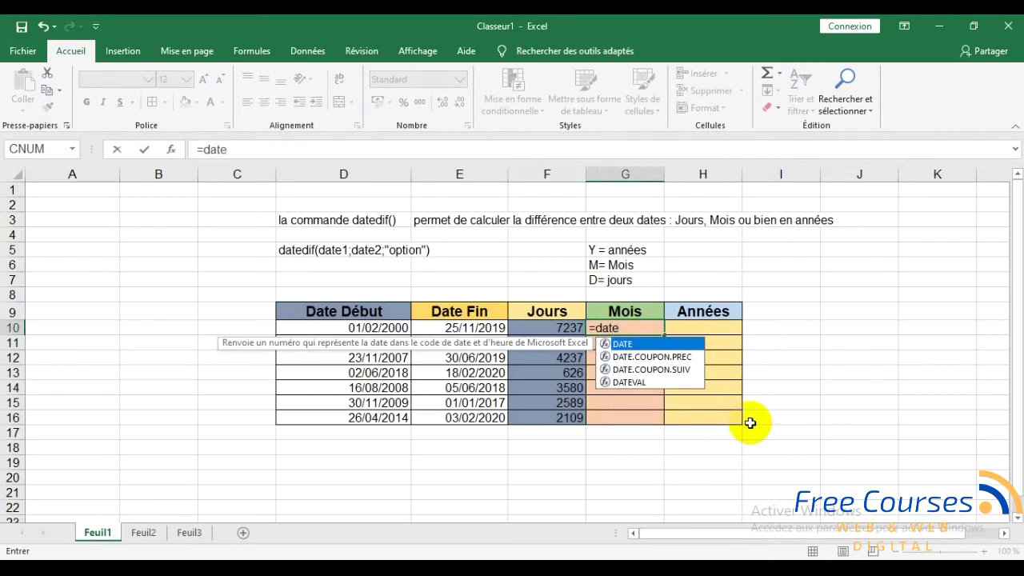
text(dif)
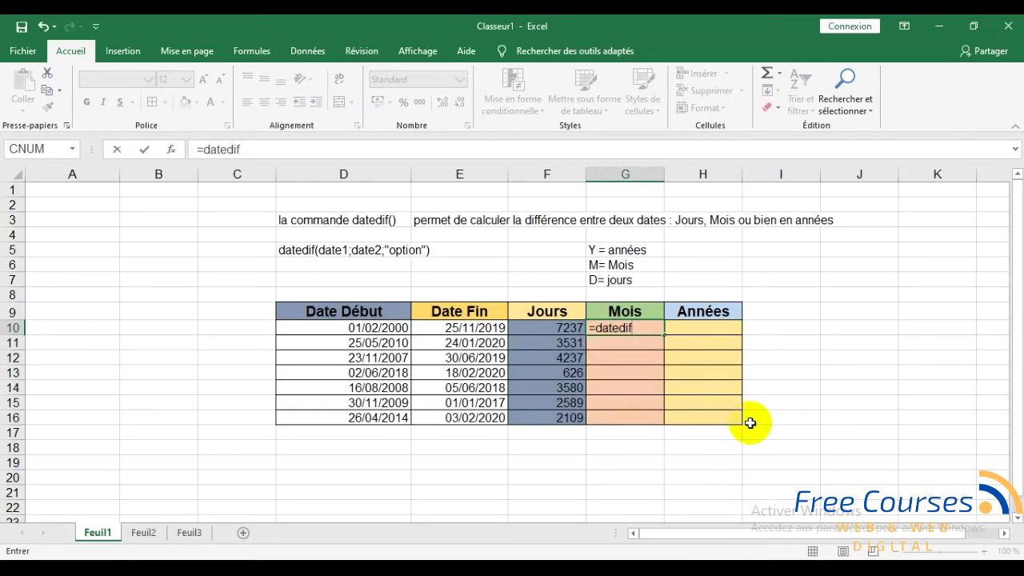
text(()
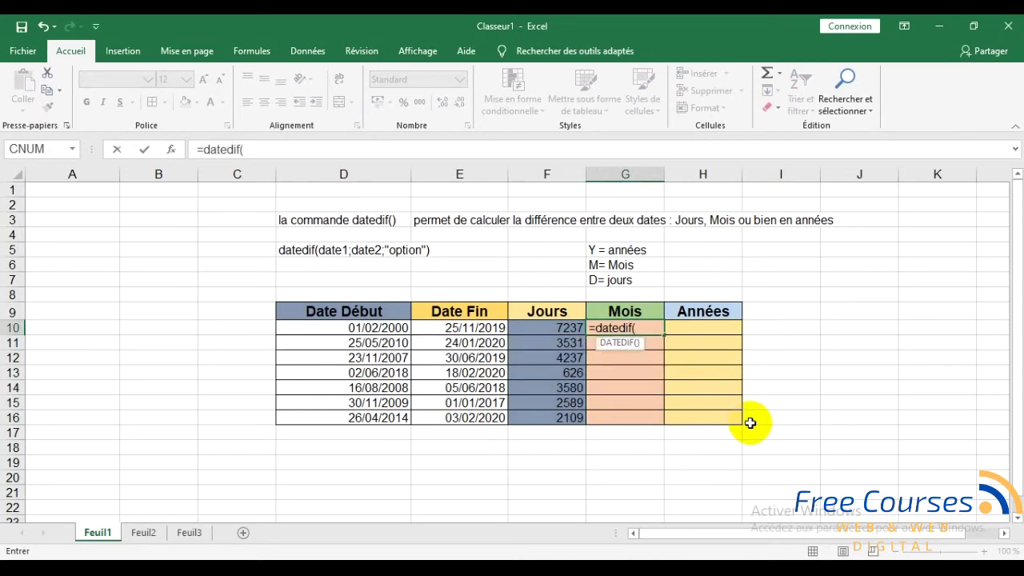
click(357, 327)
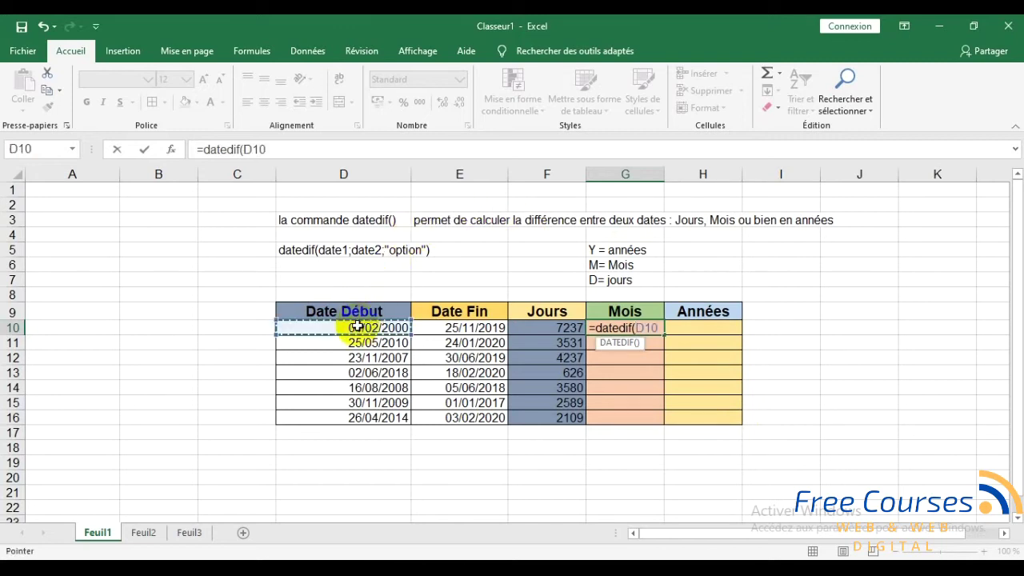
text(;)
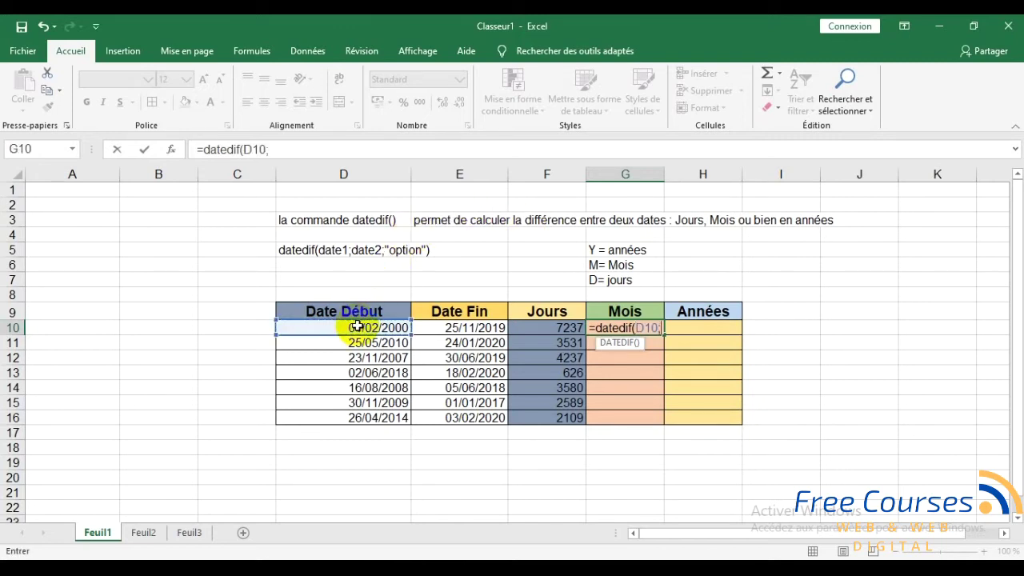
click(455, 325)
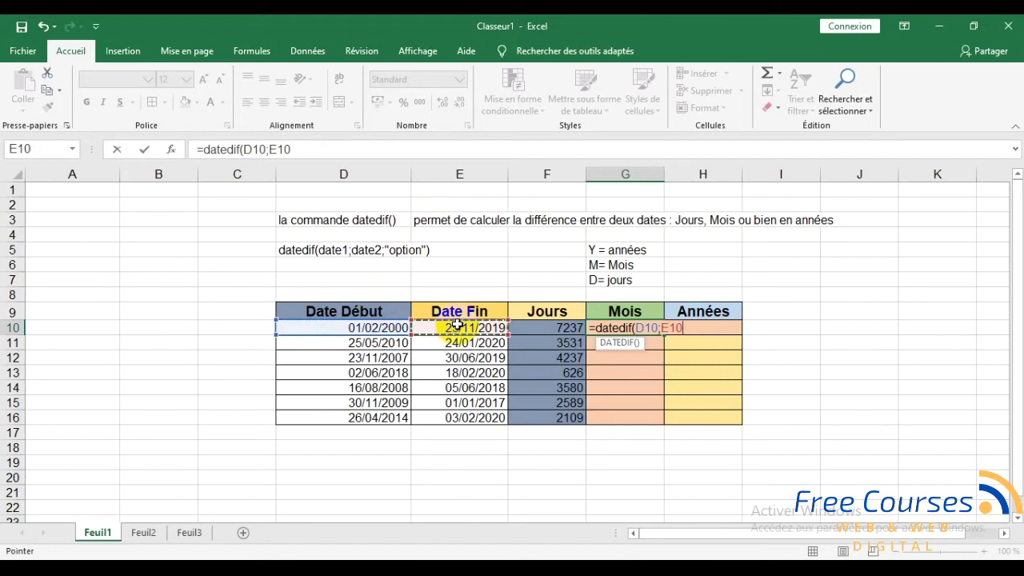
text(;)
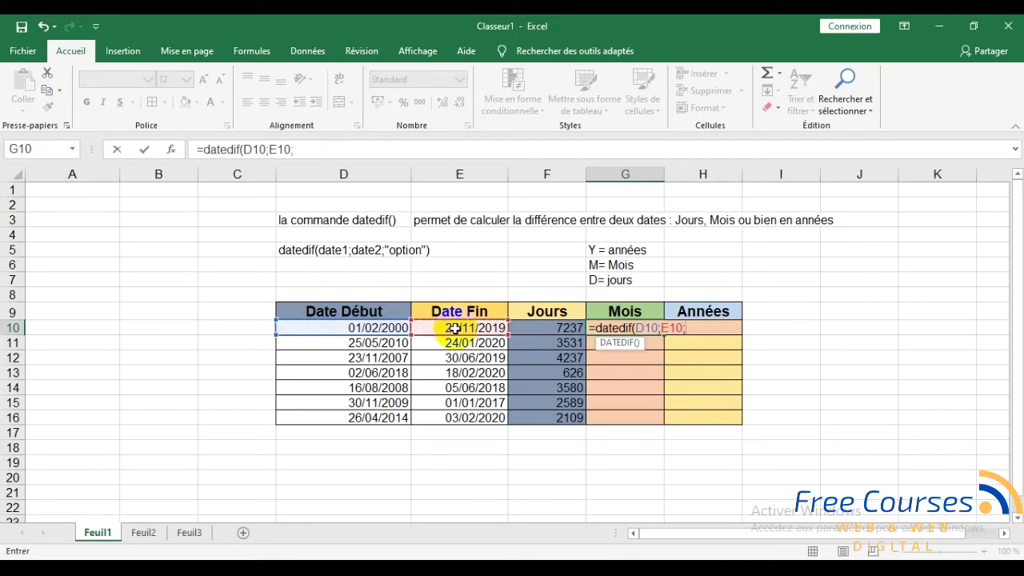
text("m)
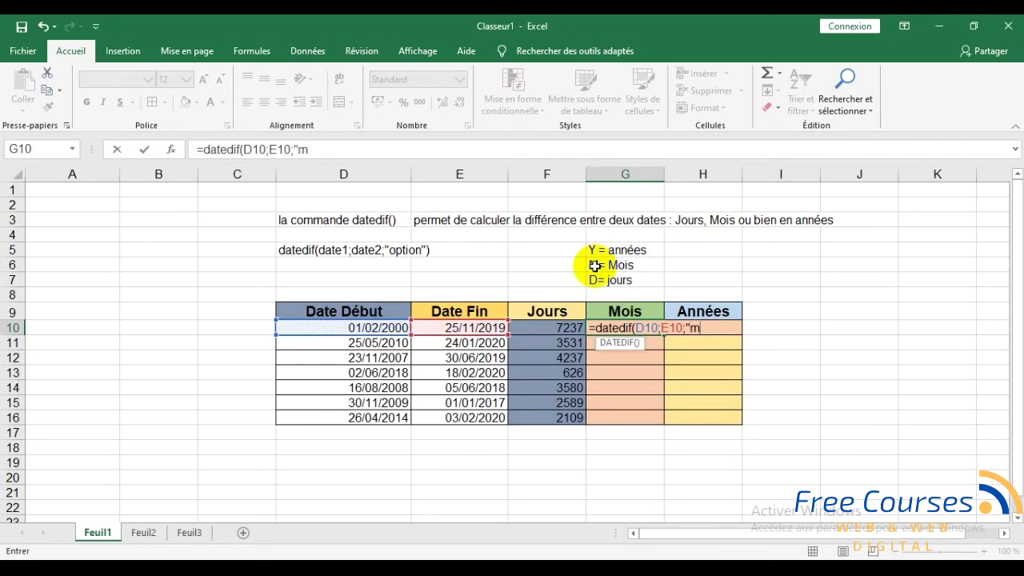
text())
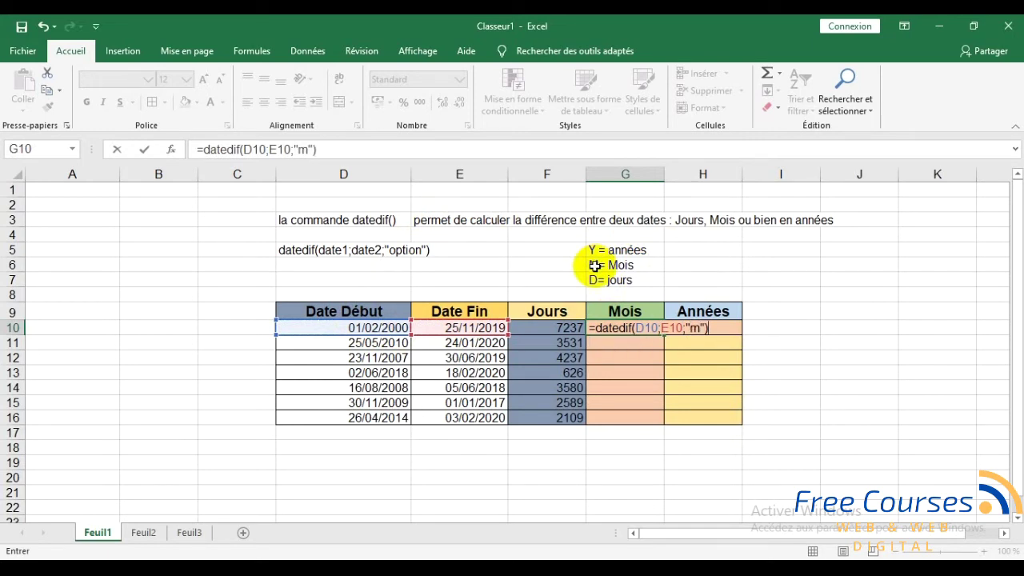
key(Return)
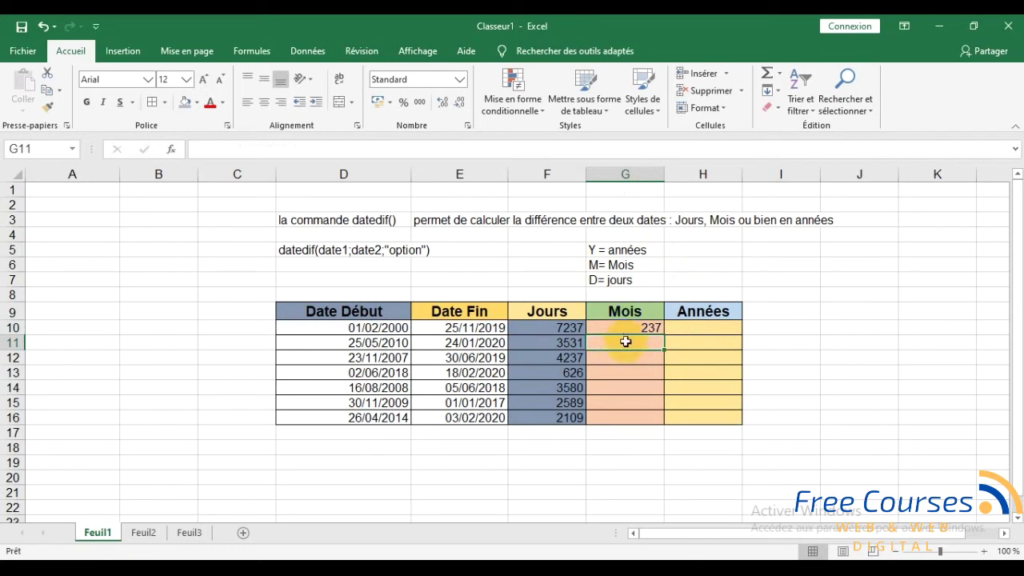
click(633, 329)
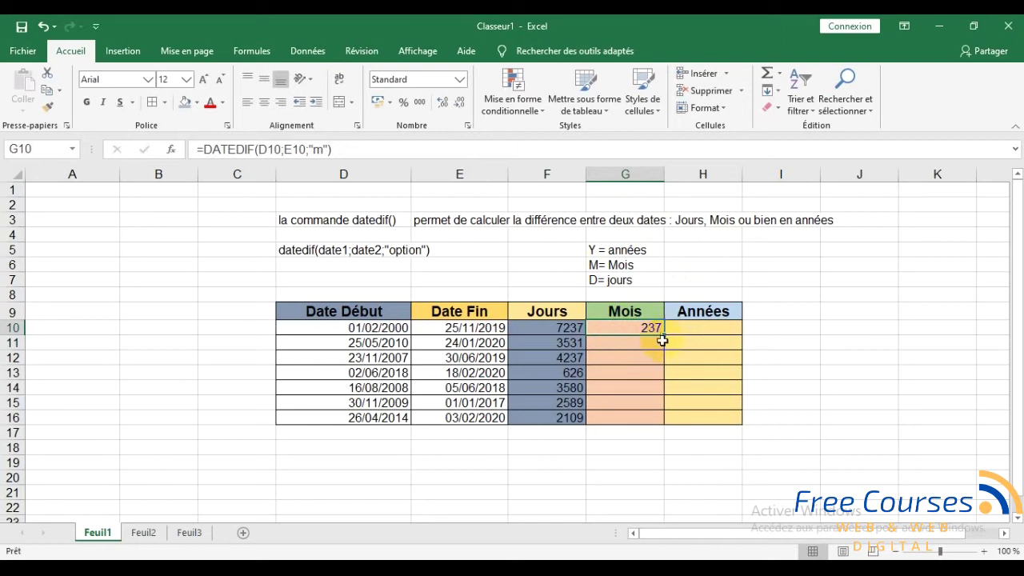
Fill the months formula down to G16 and begin a =datedif( years formula in H10
drag(664, 336, 658, 420)
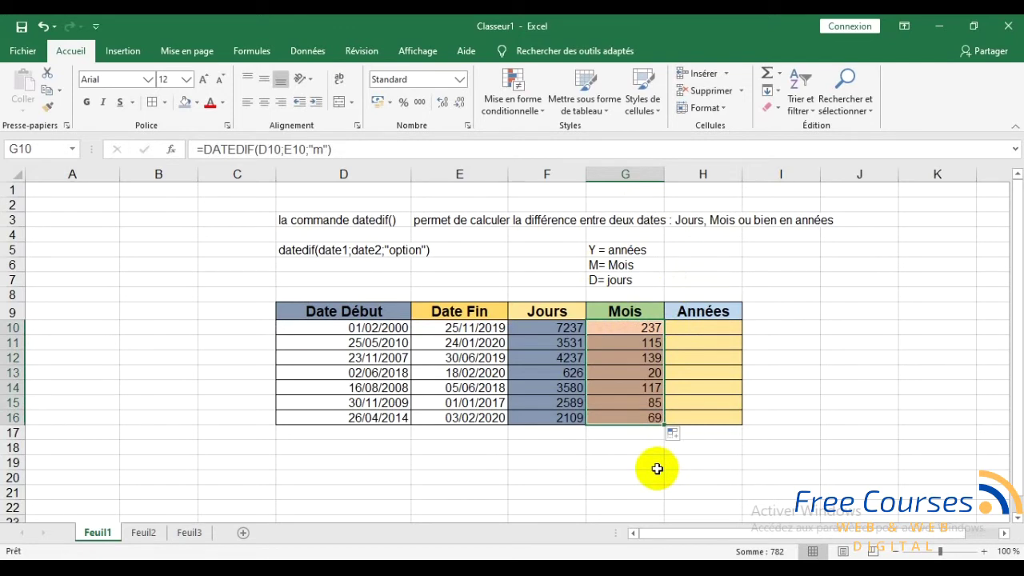
click(695, 328)
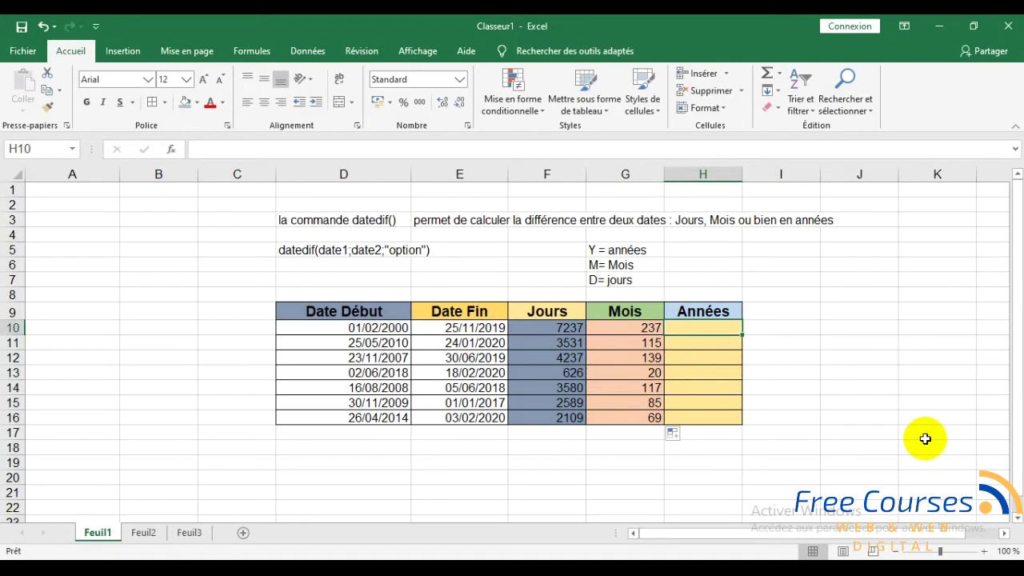
text(=)
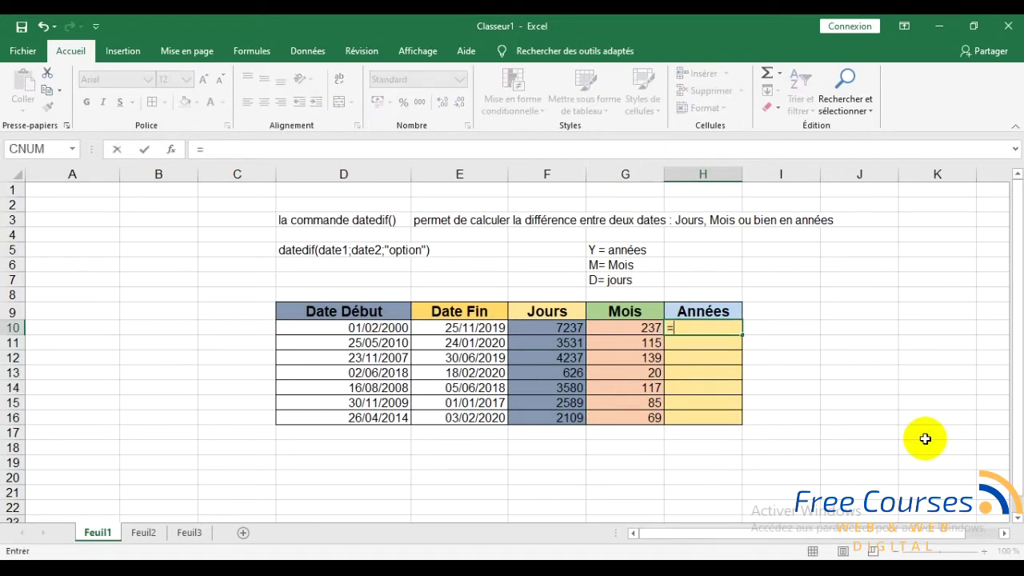
text(datedif)
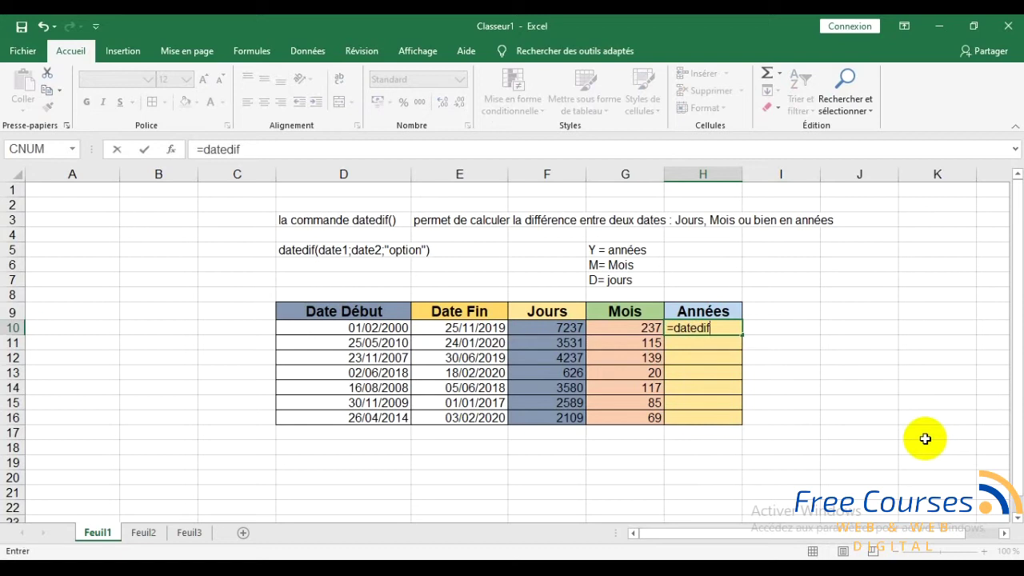
text(()
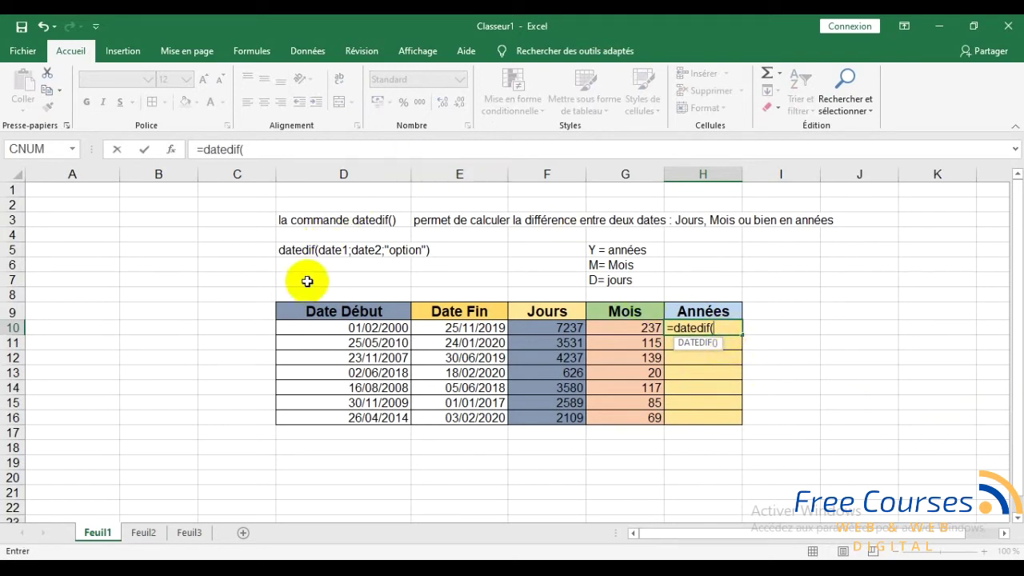
Complete =DATEDIF(D10;E10;"y") in H10 so it shows 19 years
click(366, 331)
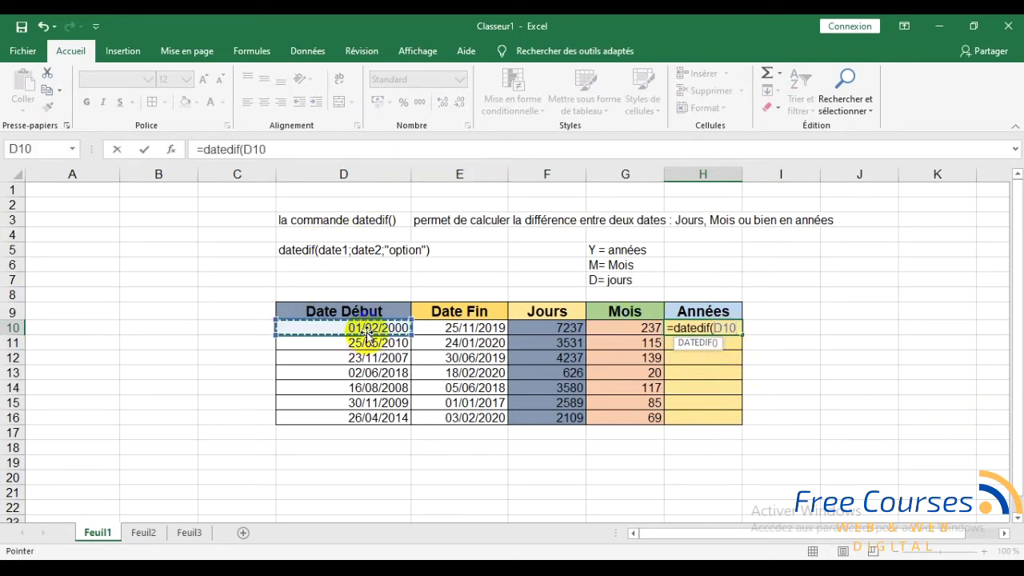
text(;)
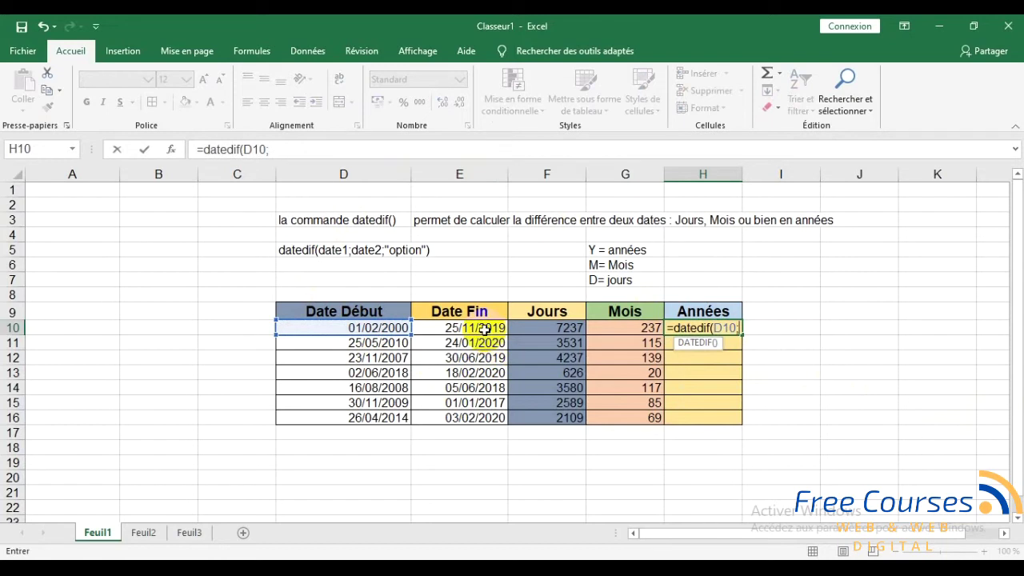
click(485, 330)
text(;)
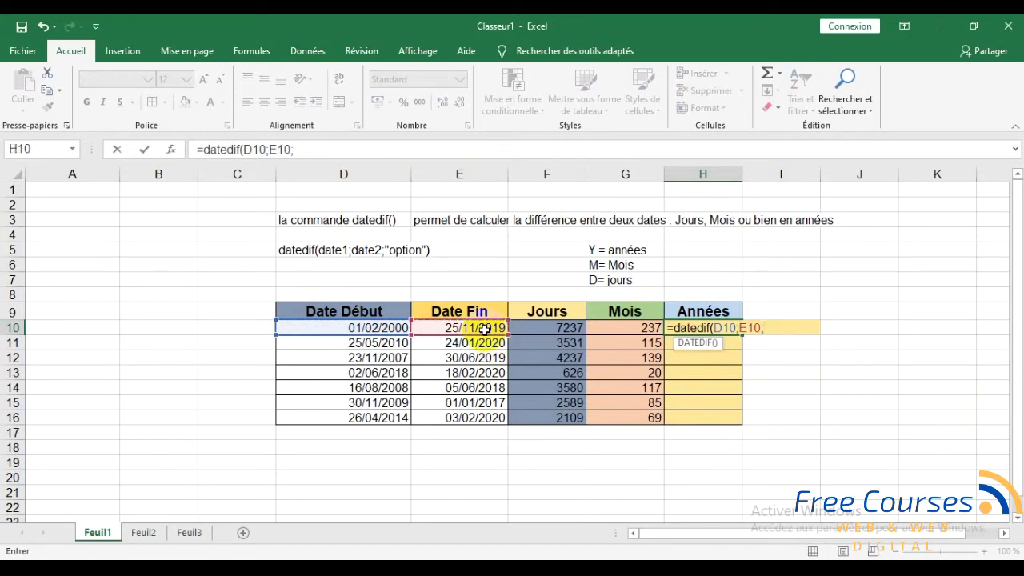
text("y)
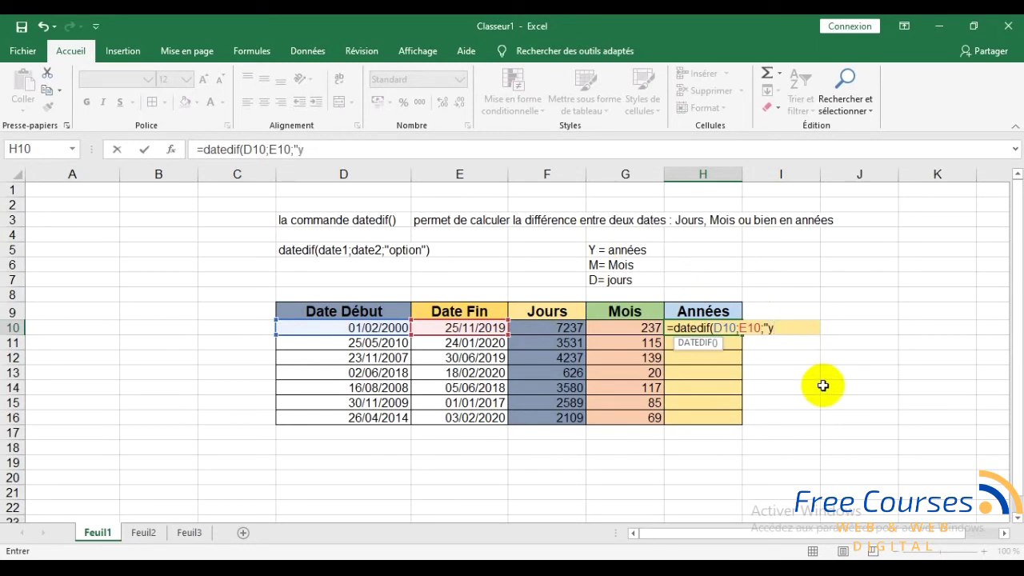
text())
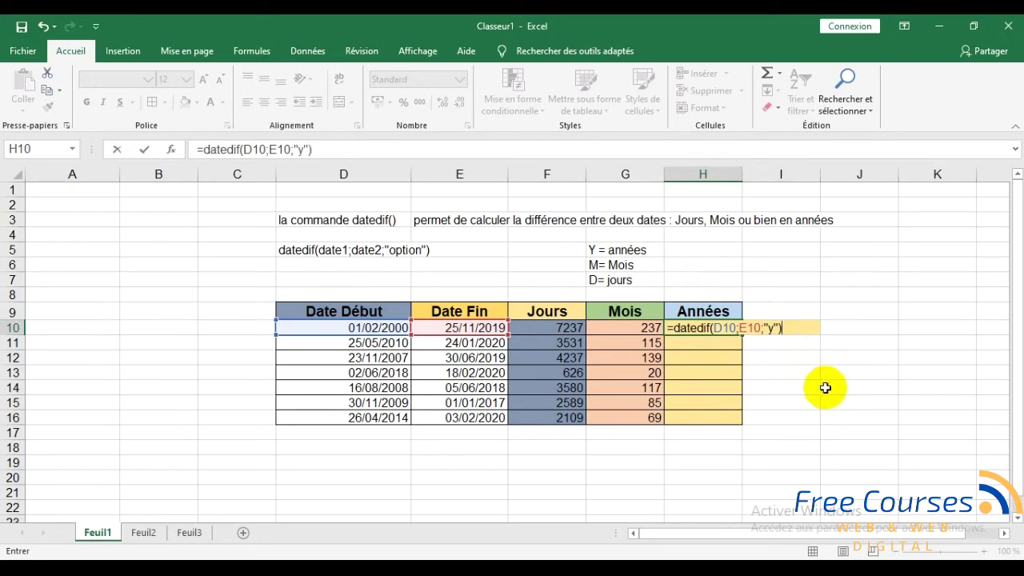
key(Return)
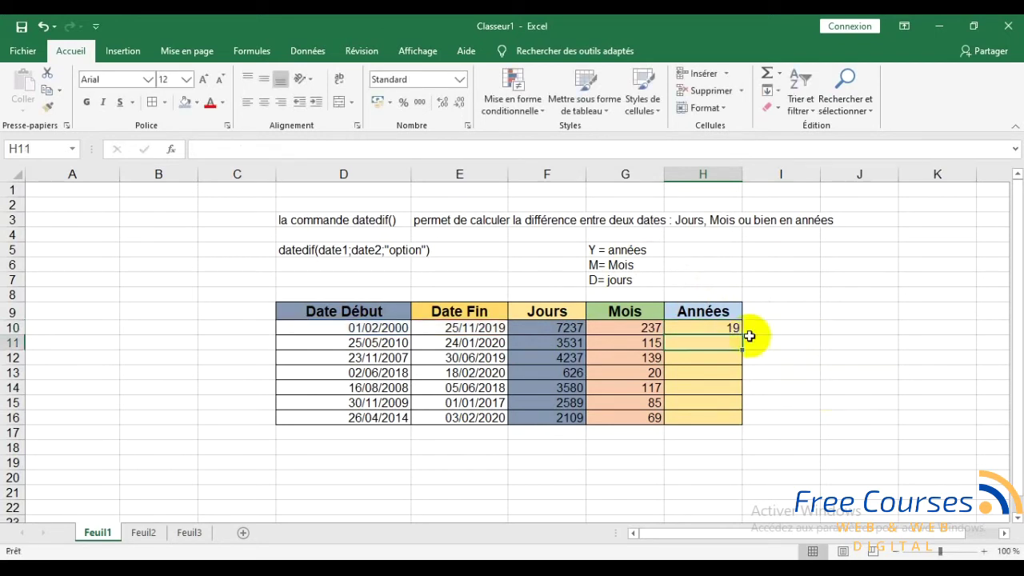
click(715, 329)
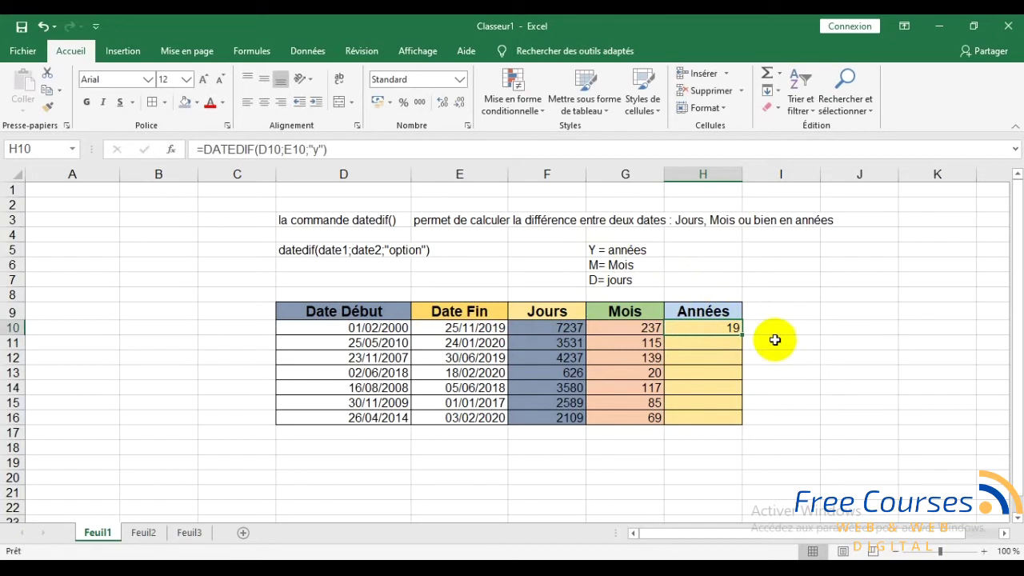
Copy the H10 years formula down to H16 (19, 9, 11, 1, 9, 7, 5), then go to Feuil2
drag(742, 335, 738, 420)
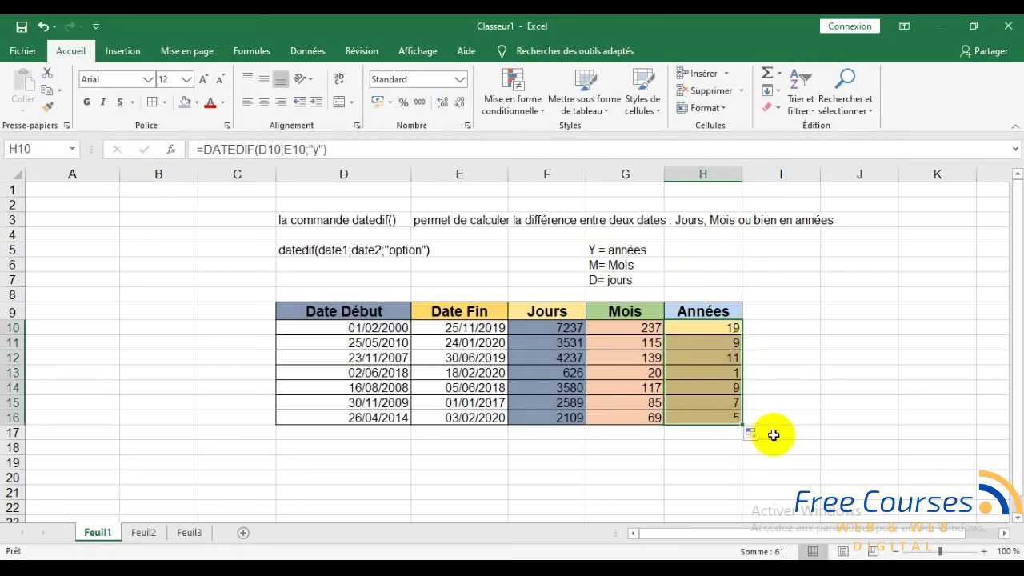
click(704, 451)
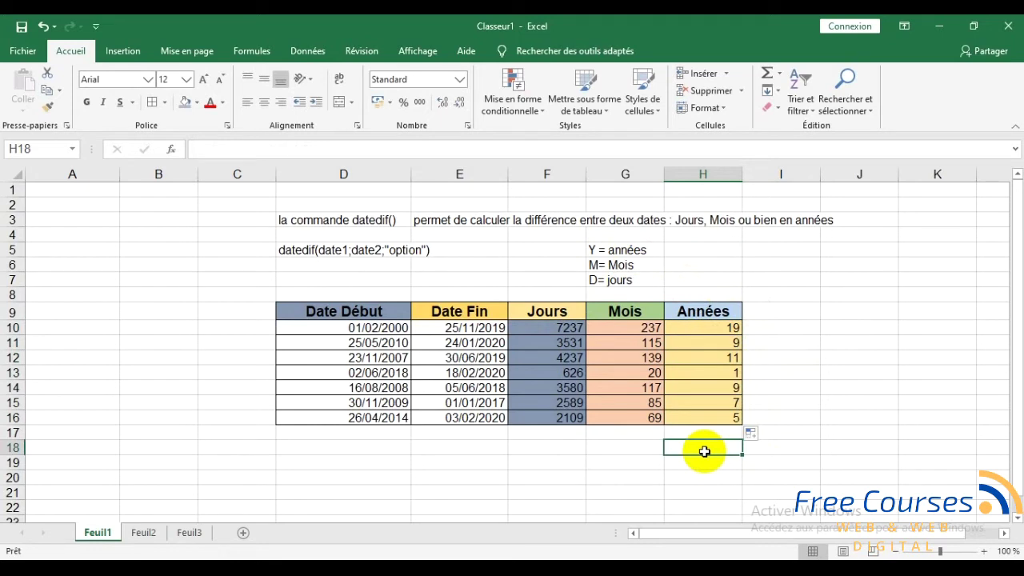
click(280, 252)
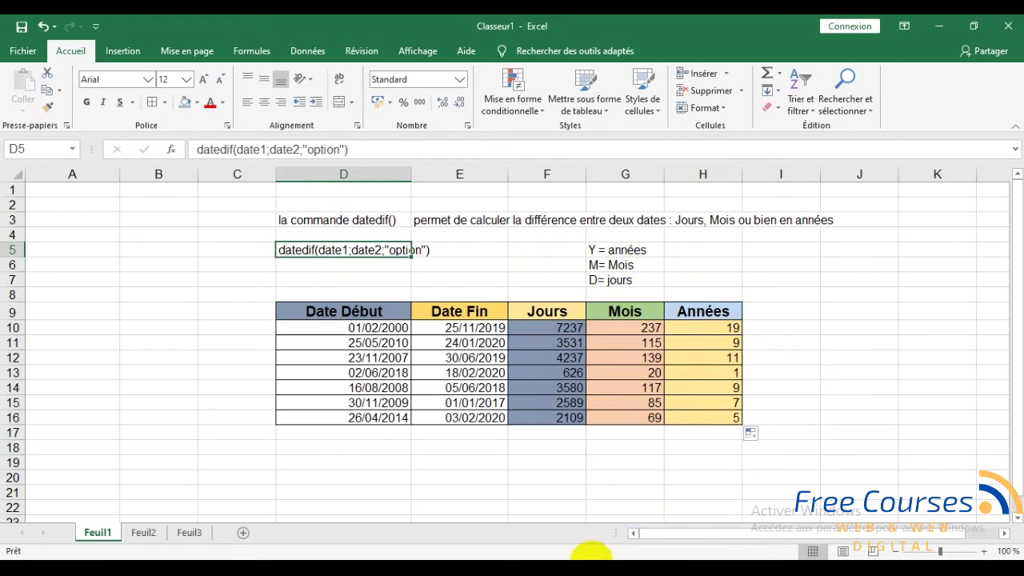
click(145, 533)
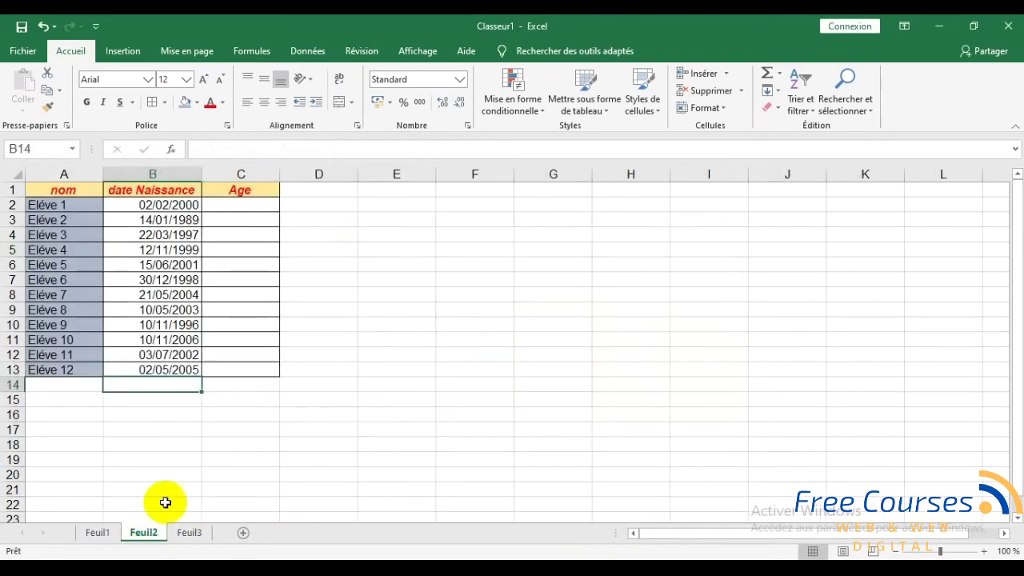
click(222, 430)
click(99, 532)
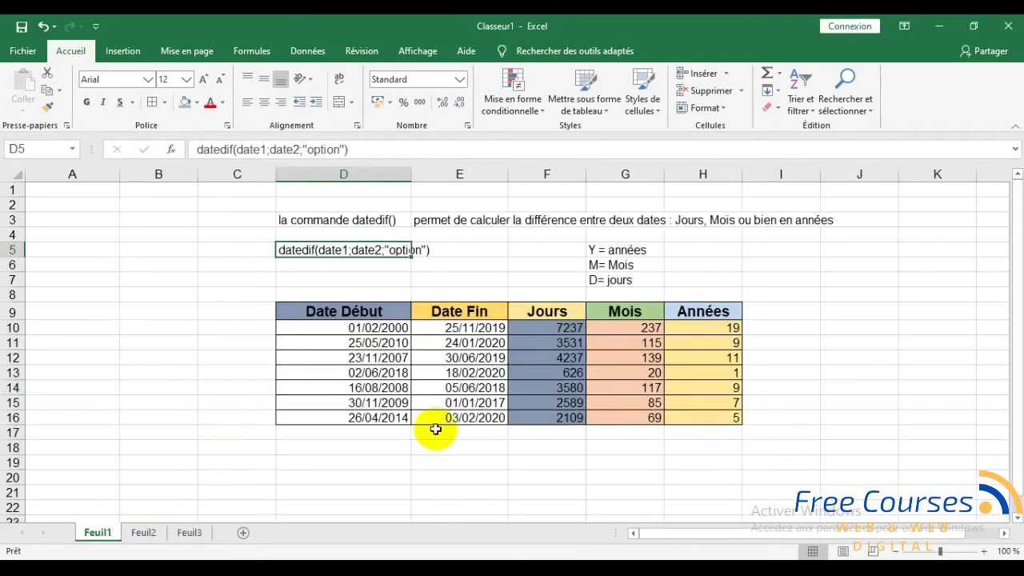
click(435, 429)
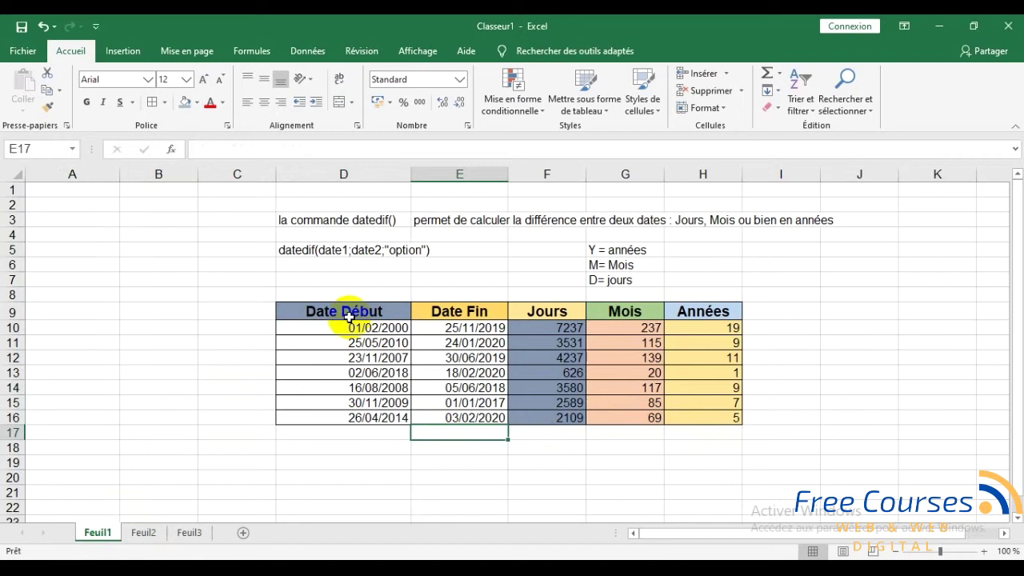
drag(350, 316, 699, 420)
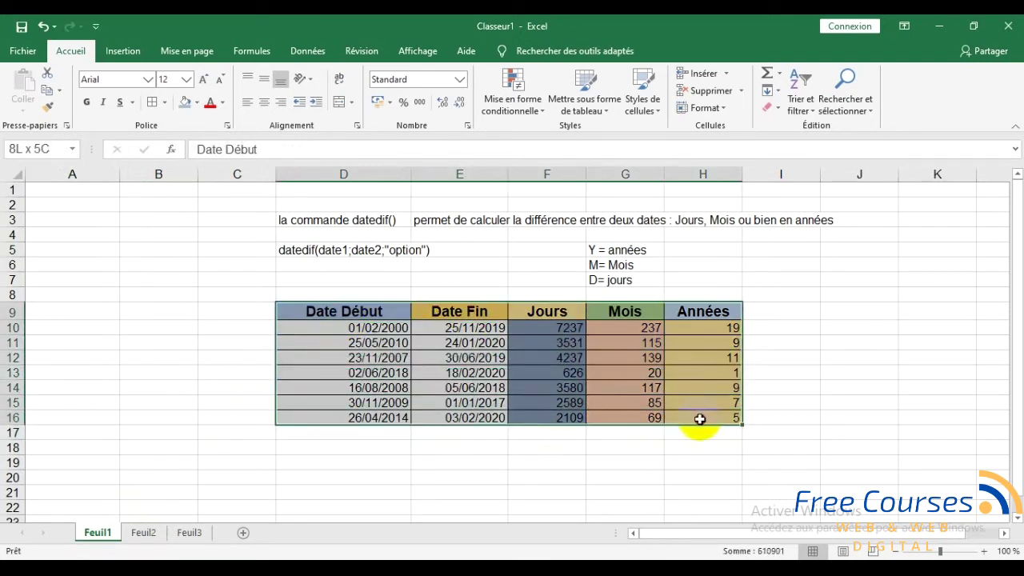
click(690, 438)
mouse_move(372, 316)
mouse_down()
mouse_move(652, 383)
mouse_move(677, 411)
mouse_up()
click(560, 357)
drag(556, 327, 698, 400)
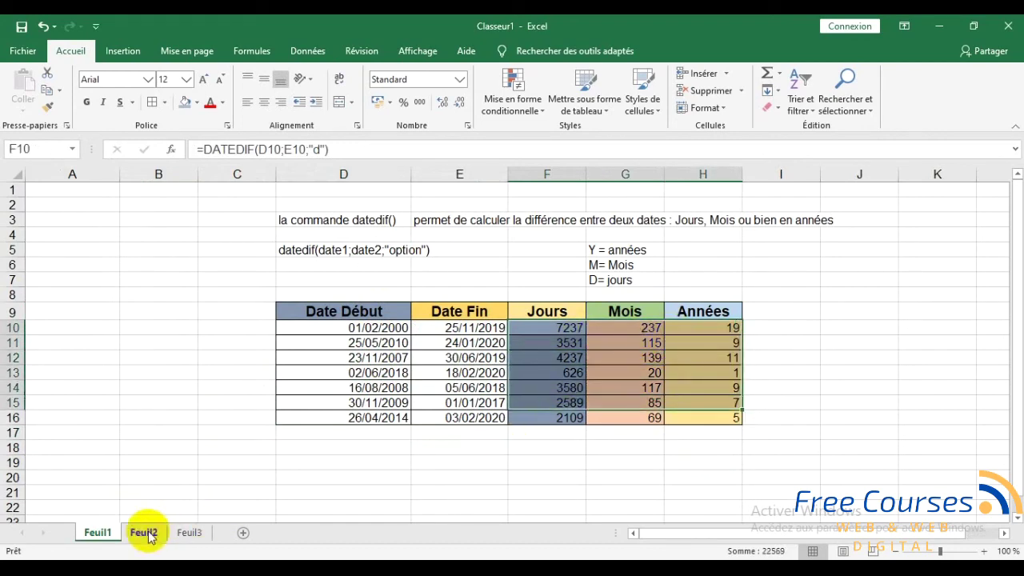
click(146, 533)
click(392, 354)
click(376, 428)
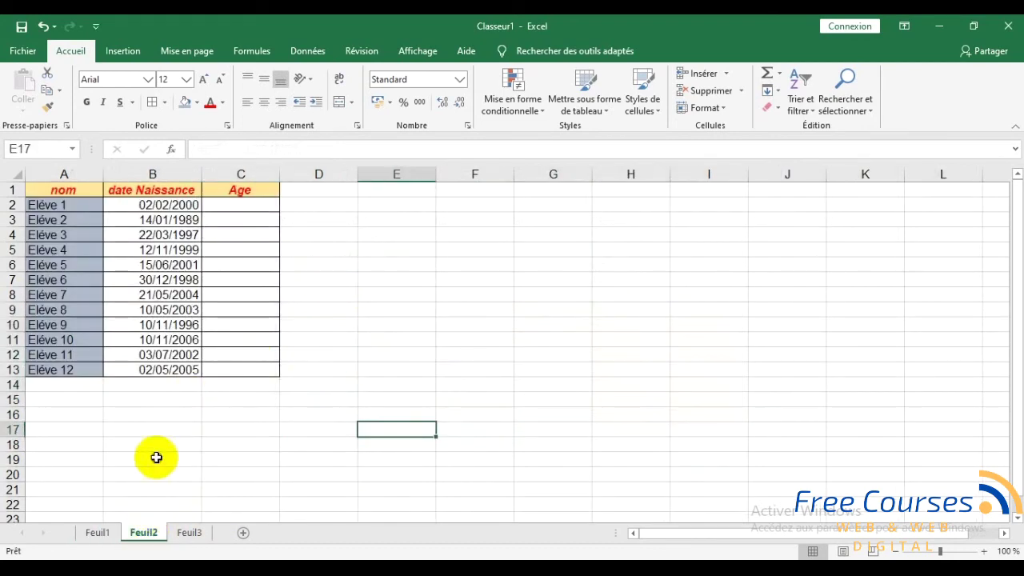
click(156, 457)
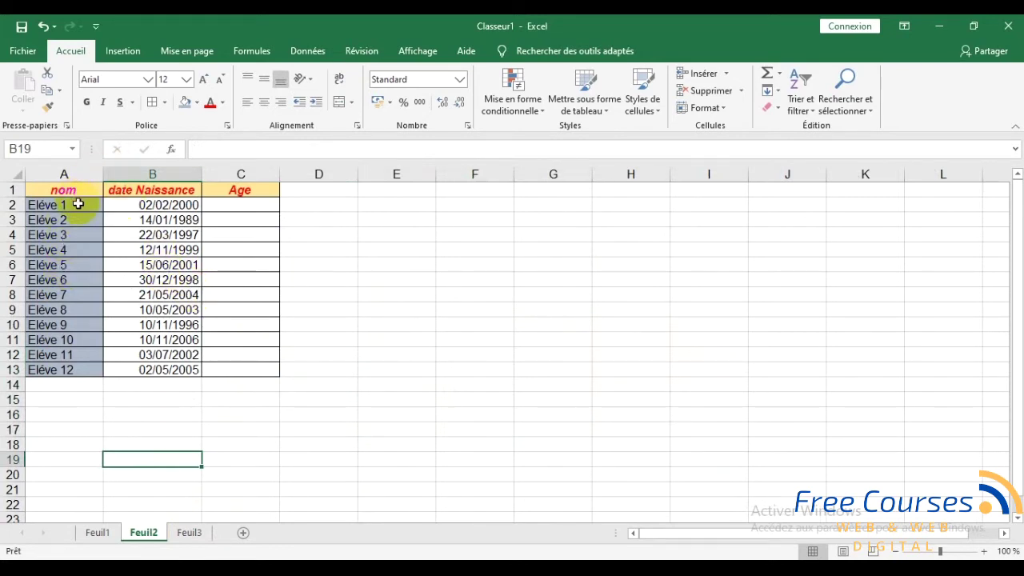
drag(76, 201, 88, 366)
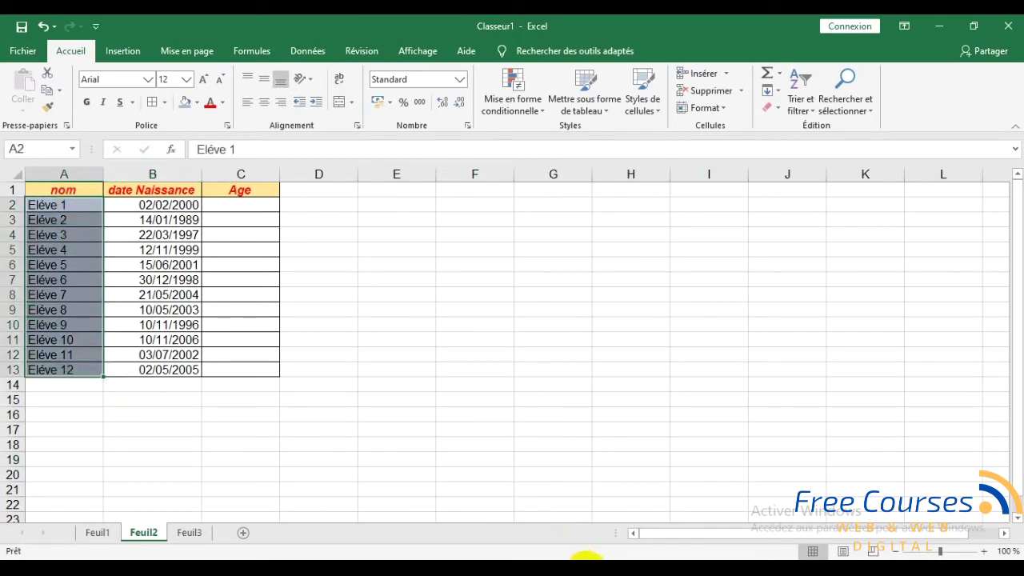
ctrl+click(334, 279)
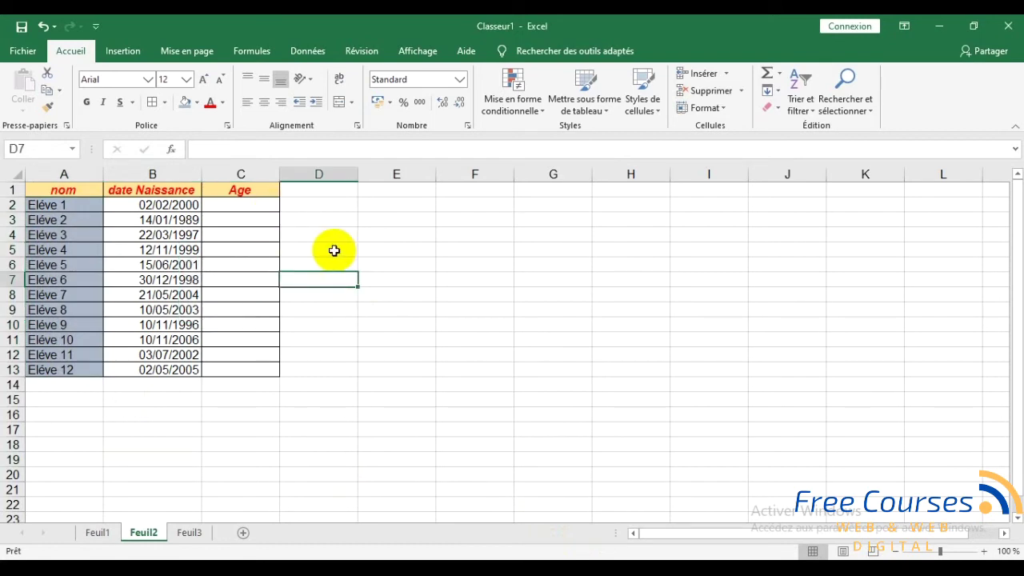
ctrl+click(334, 251)
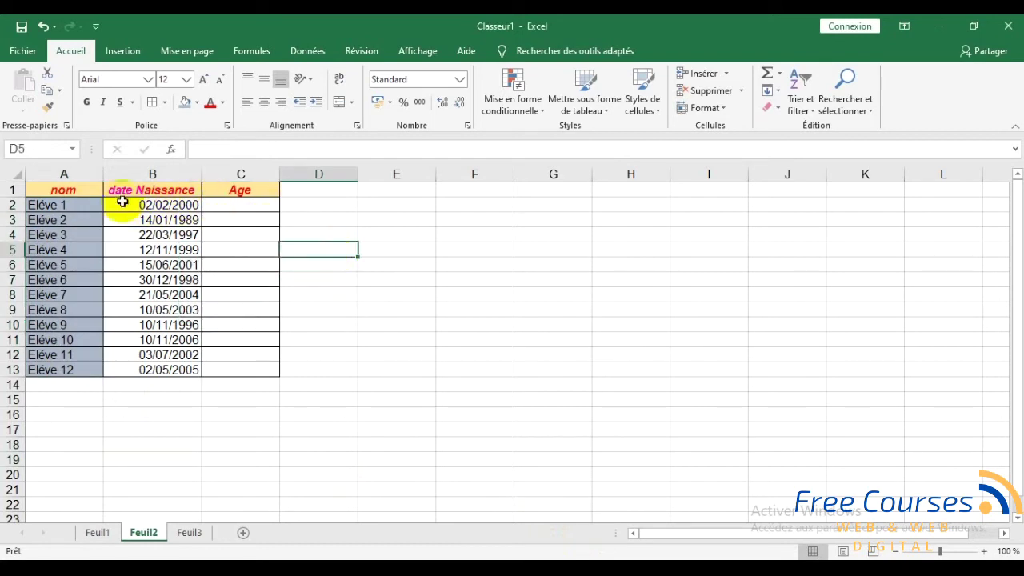
drag(50, 189, 68, 370)
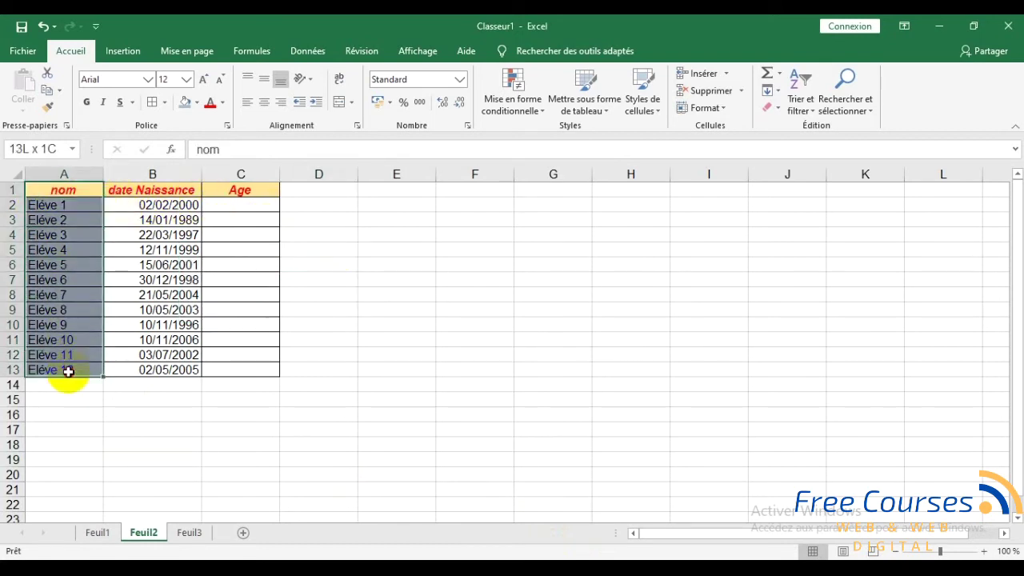
ctrl+drag(150, 189, 184, 372)
click(240, 206)
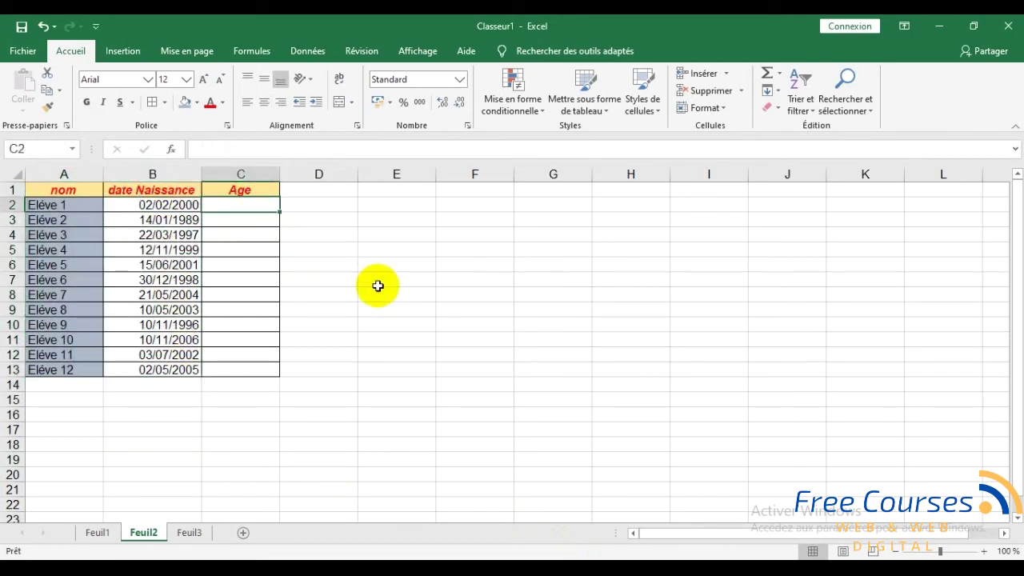
click(419, 233)
click(447, 222)
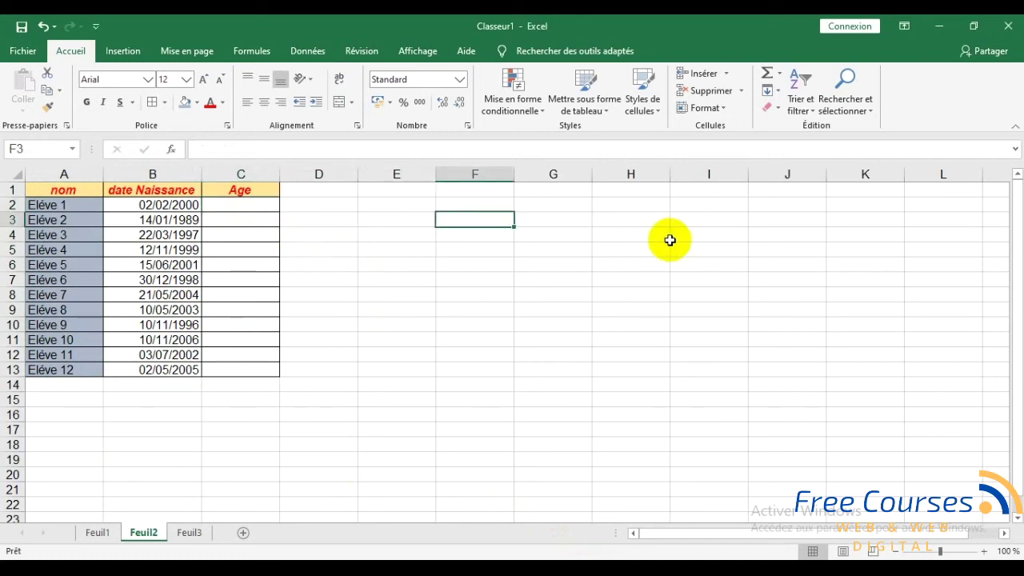
click(97, 531)
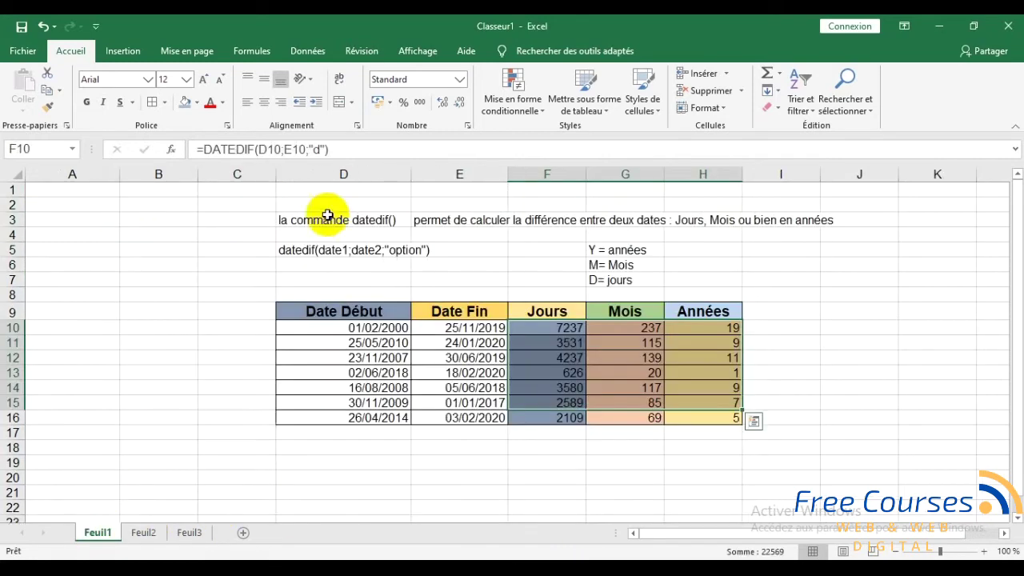
click(297, 253)
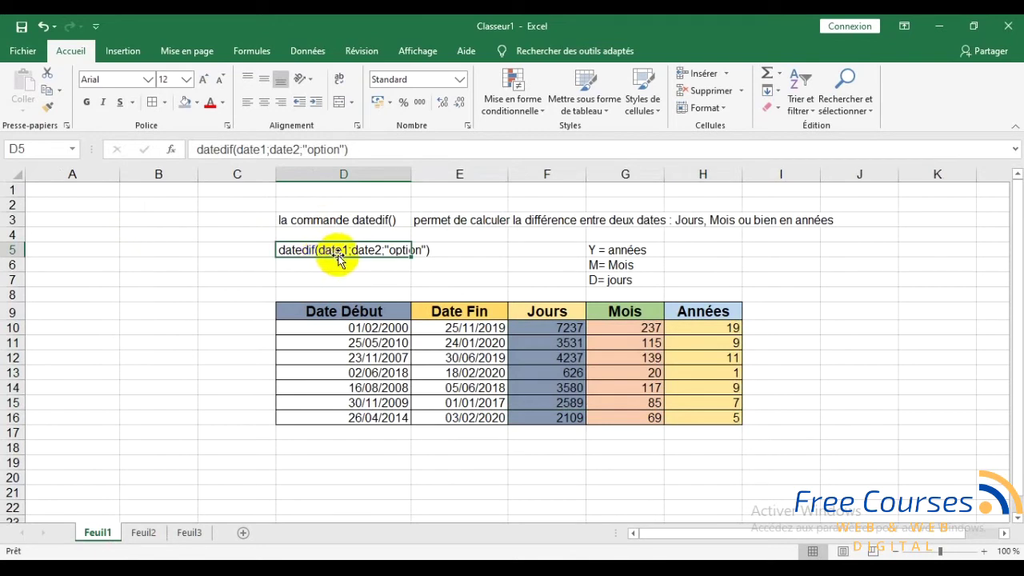
click(144, 533)
click(164, 205)
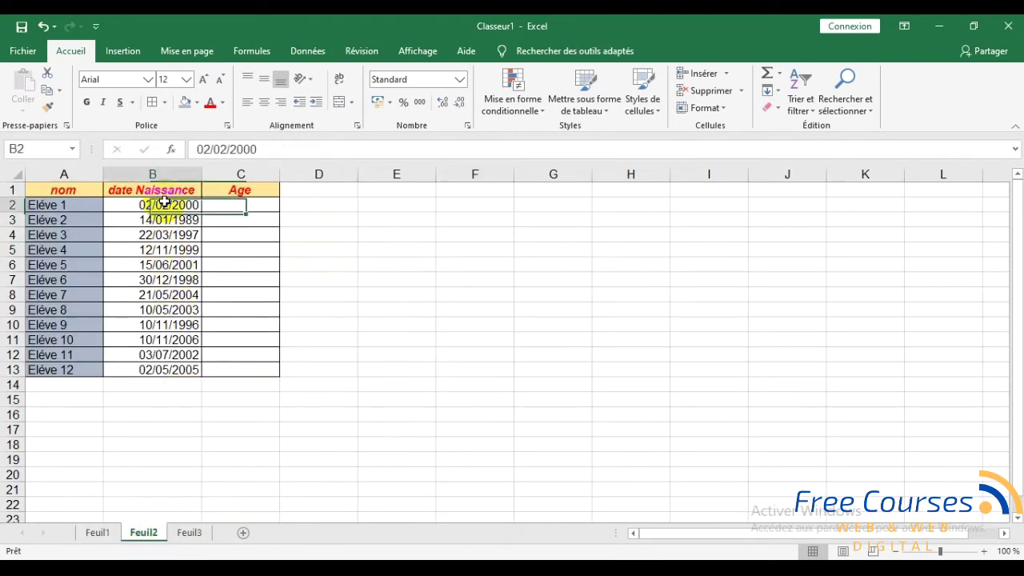
click(397, 208)
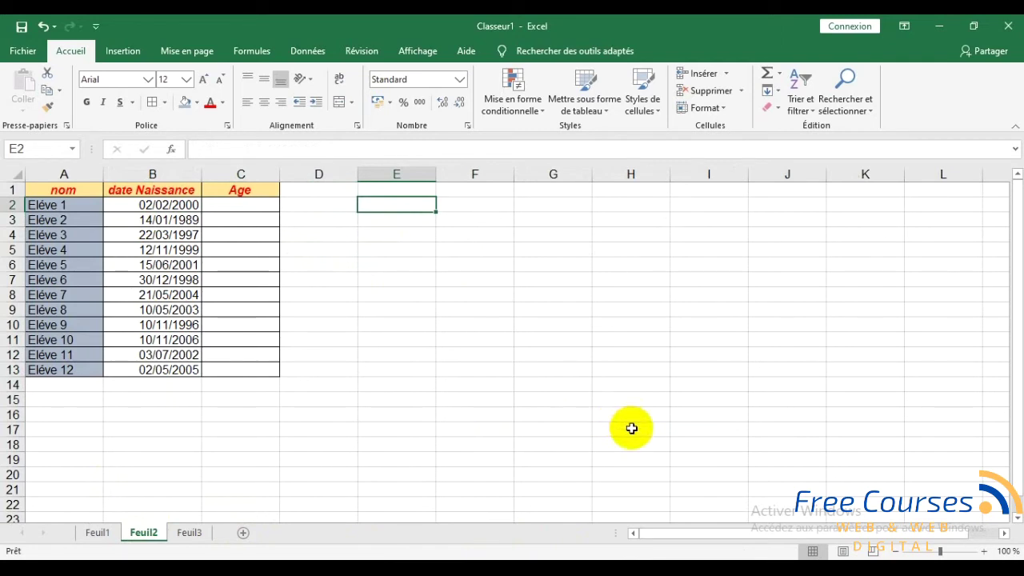
click(164, 206)
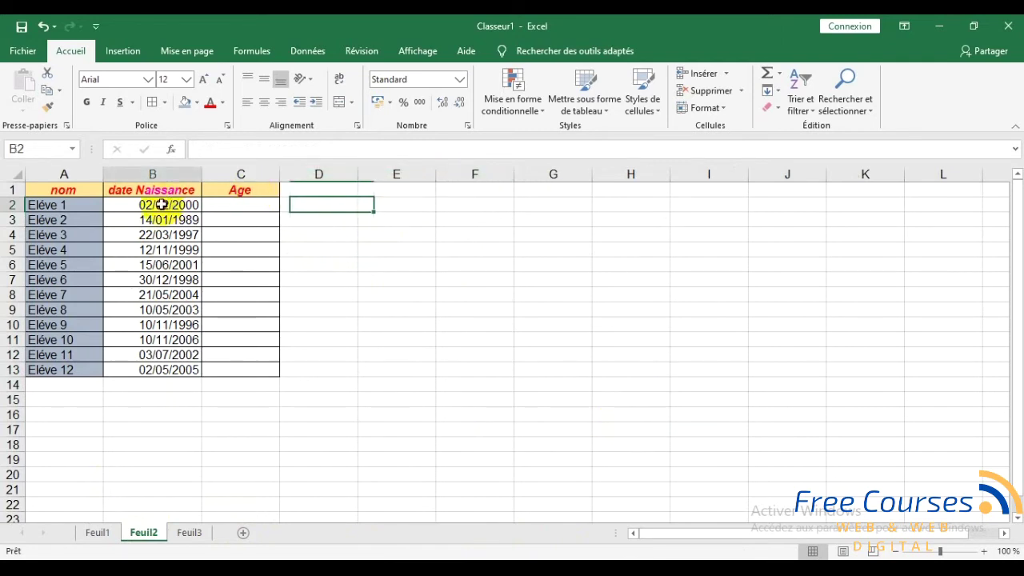
click(269, 205)
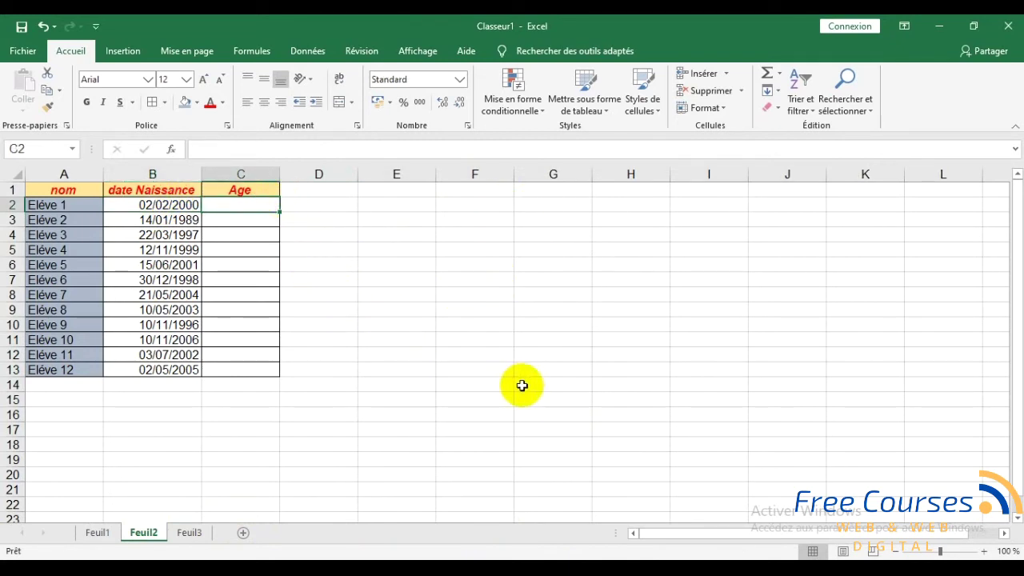
click(398, 203)
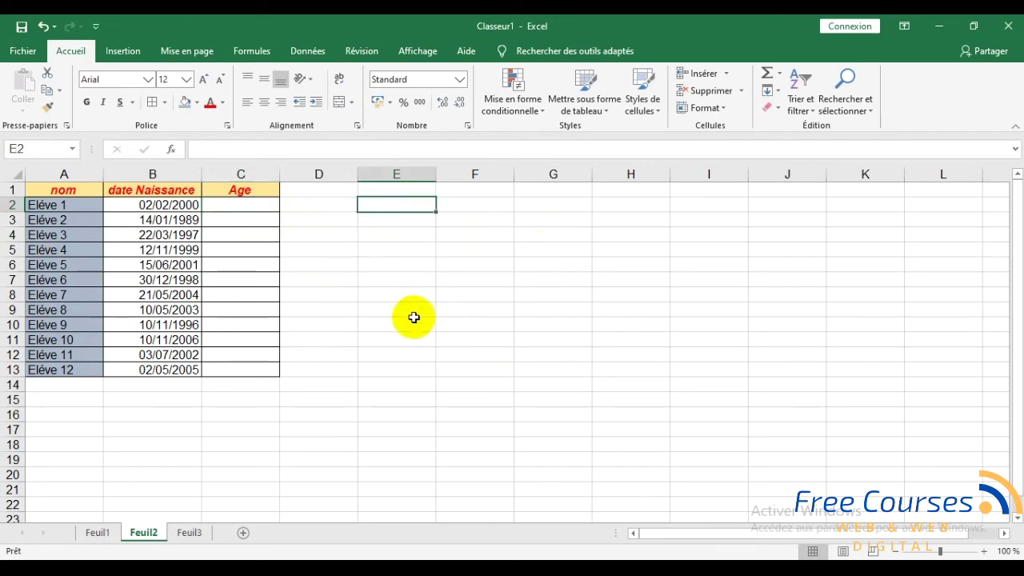
click(220, 207)
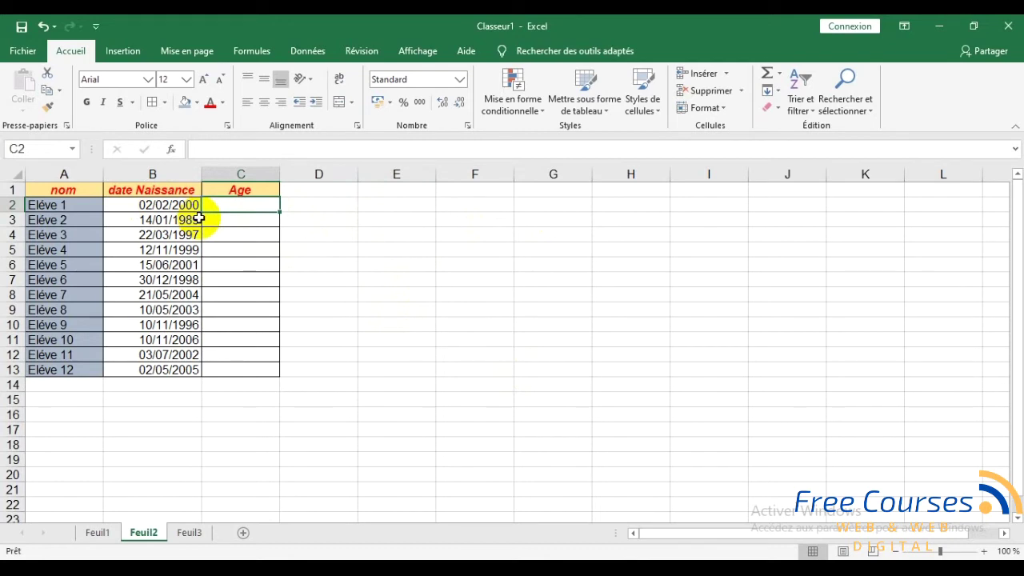
click(556, 221)
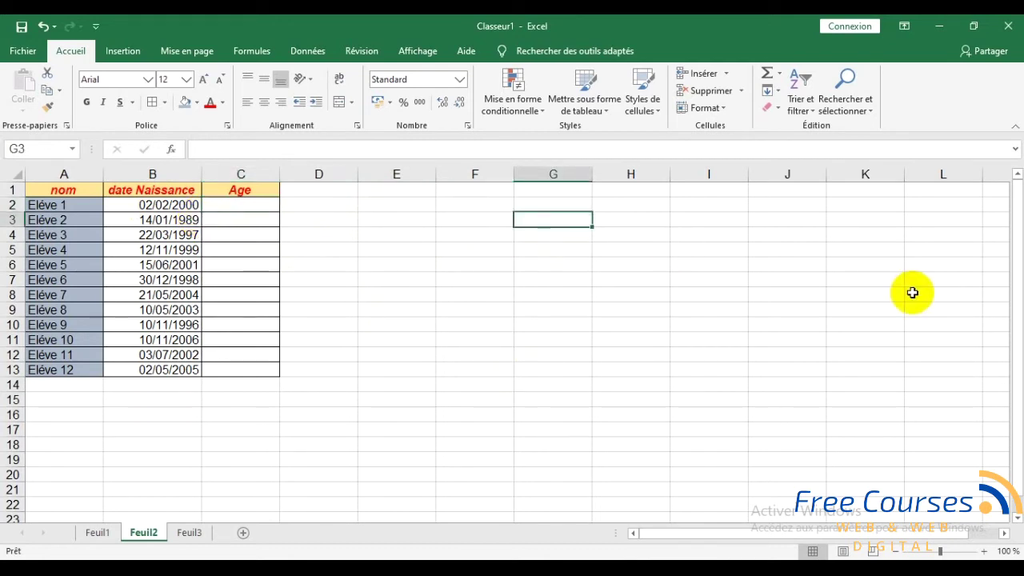
text(=)
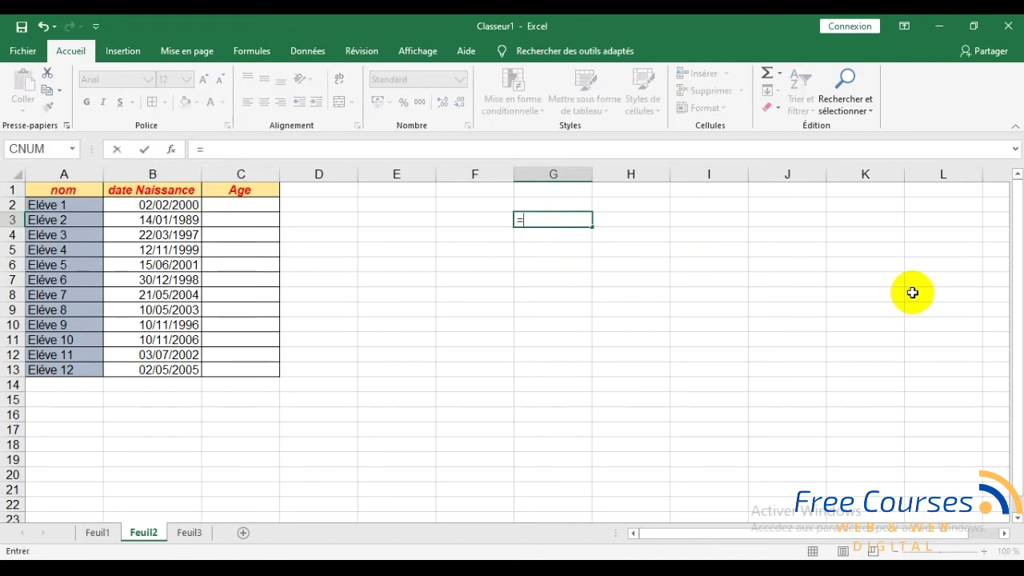
text(aujou)
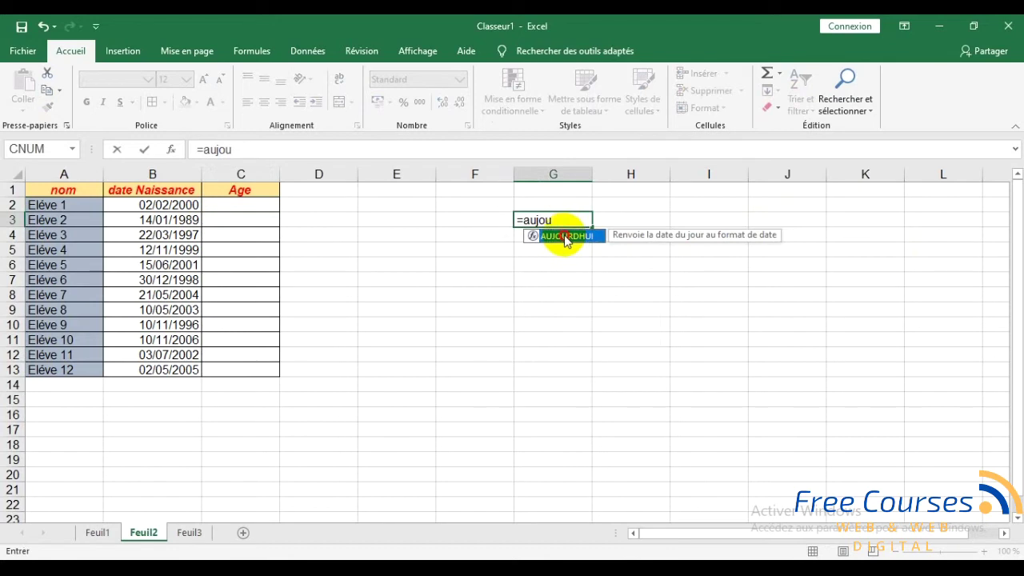
double_click(565, 237)
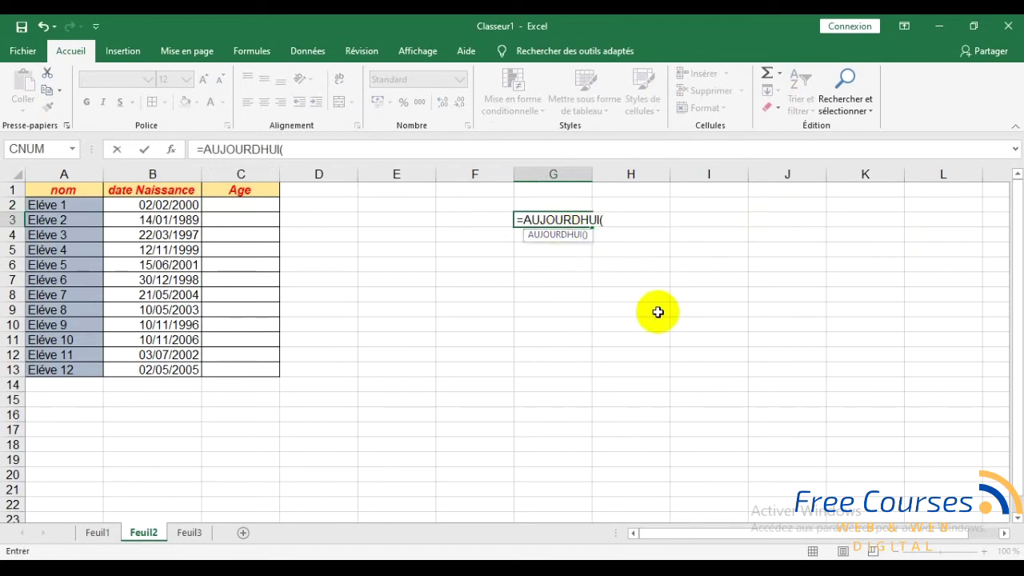
text())
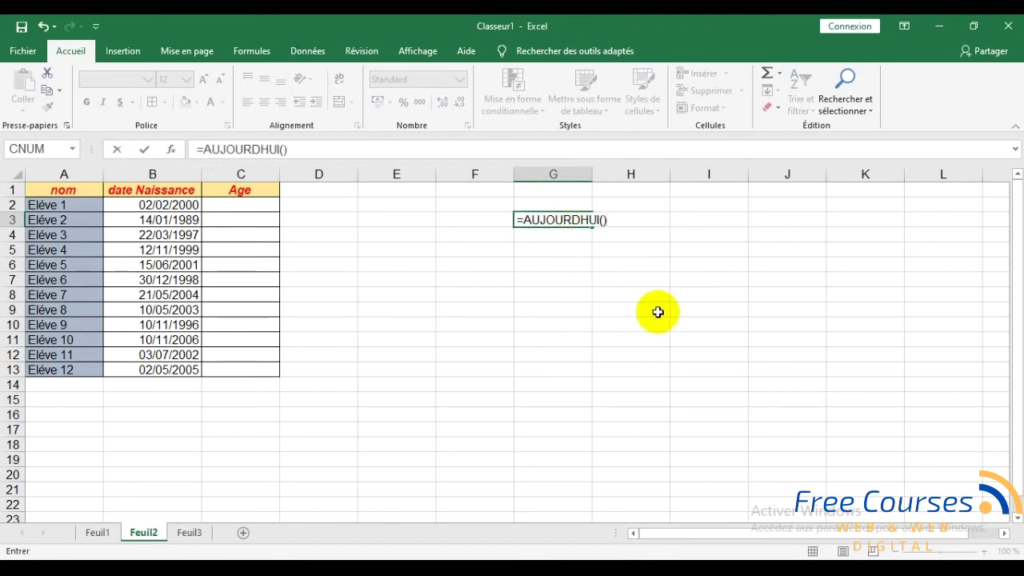
key(Return)
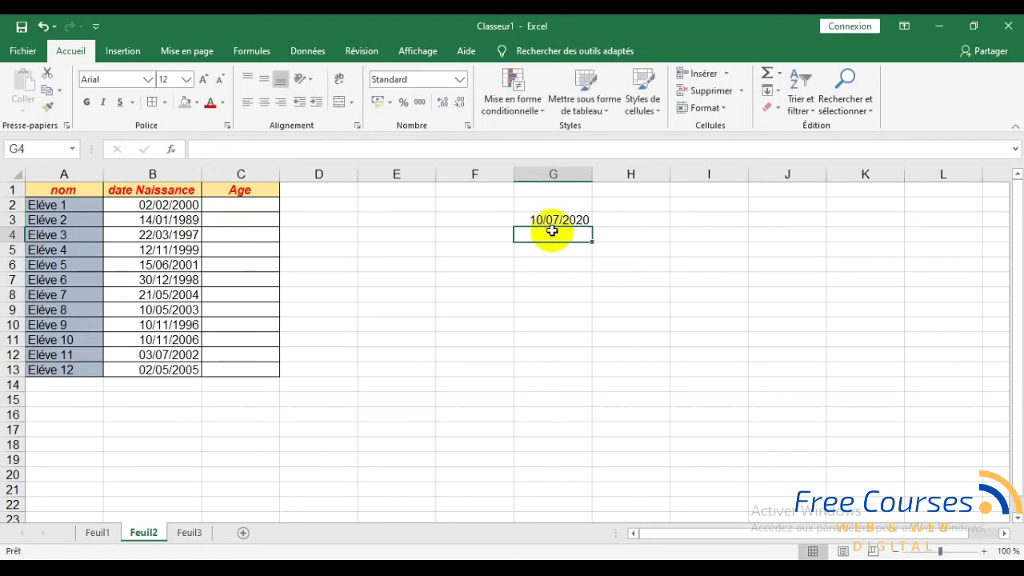
click(530, 217)
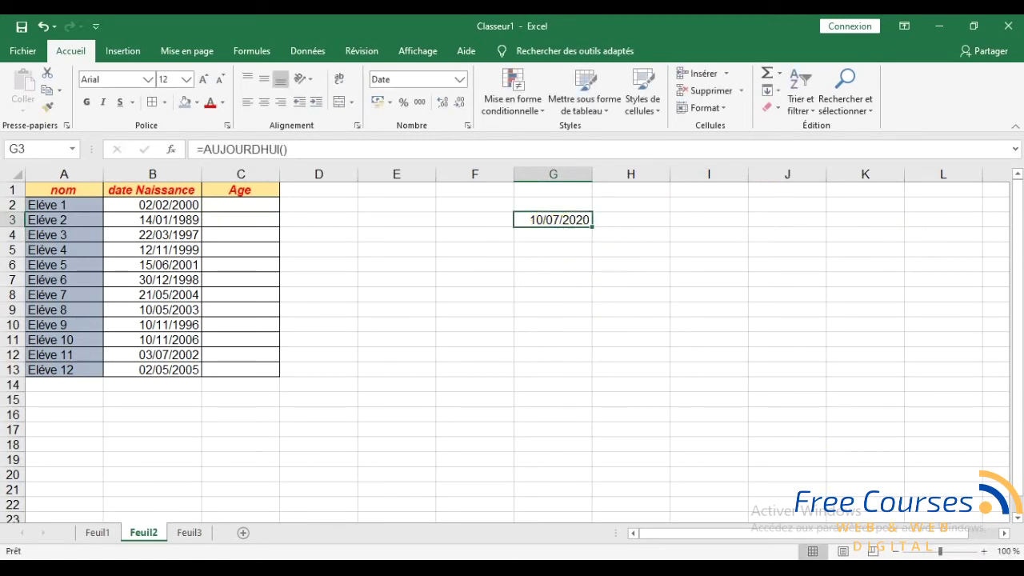
mouse_move(960, 570)
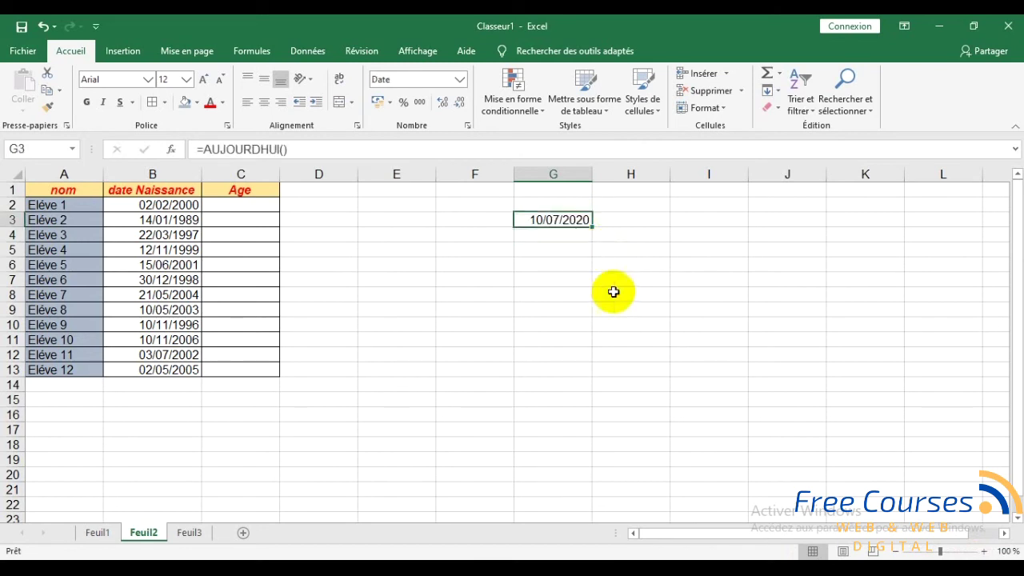
click(281, 148)
drag(281, 148, 204, 150)
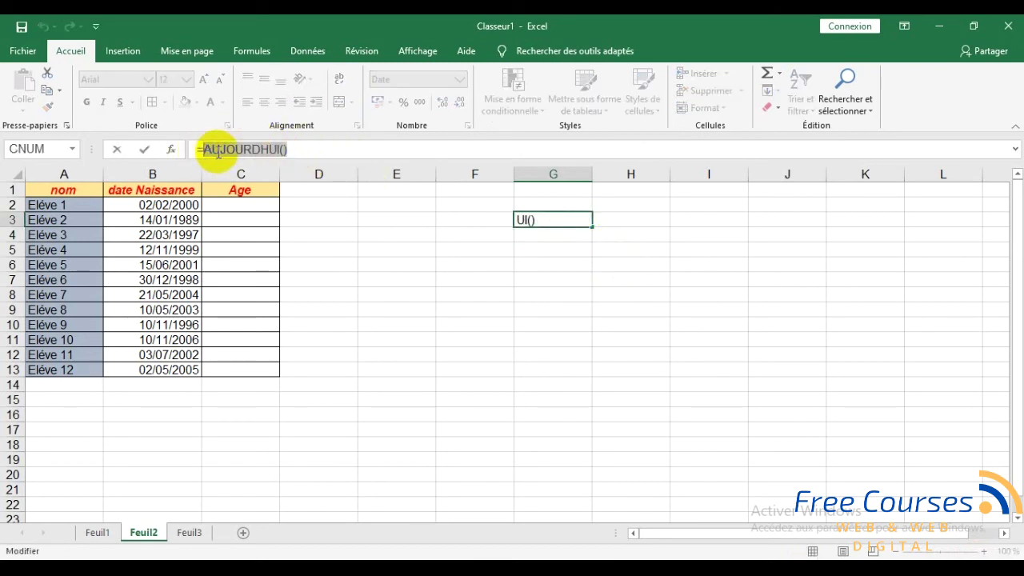
drag(300, 149, 158, 149)
key(Delete)
click(144, 149)
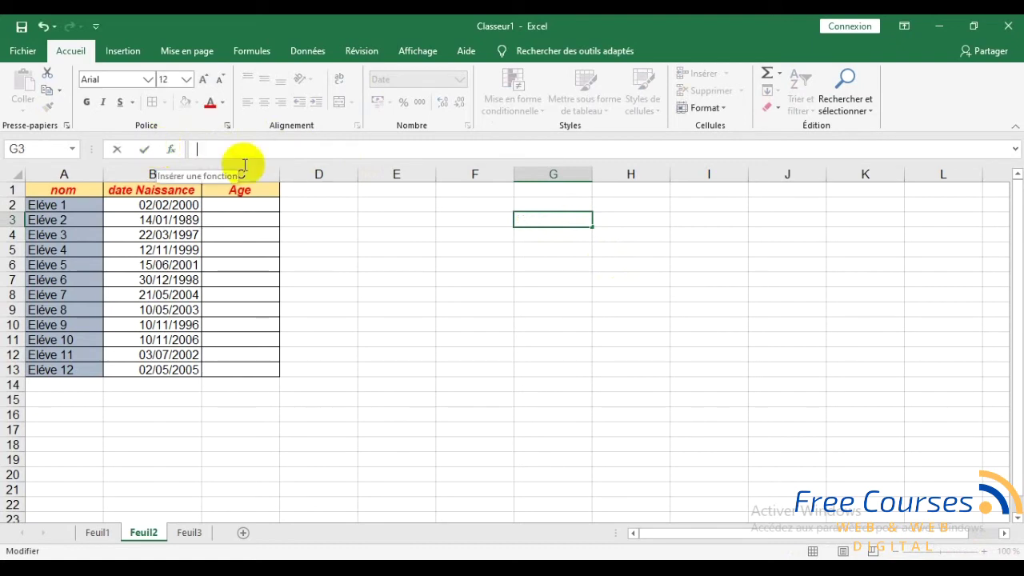
click(544, 248)
click(553, 222)
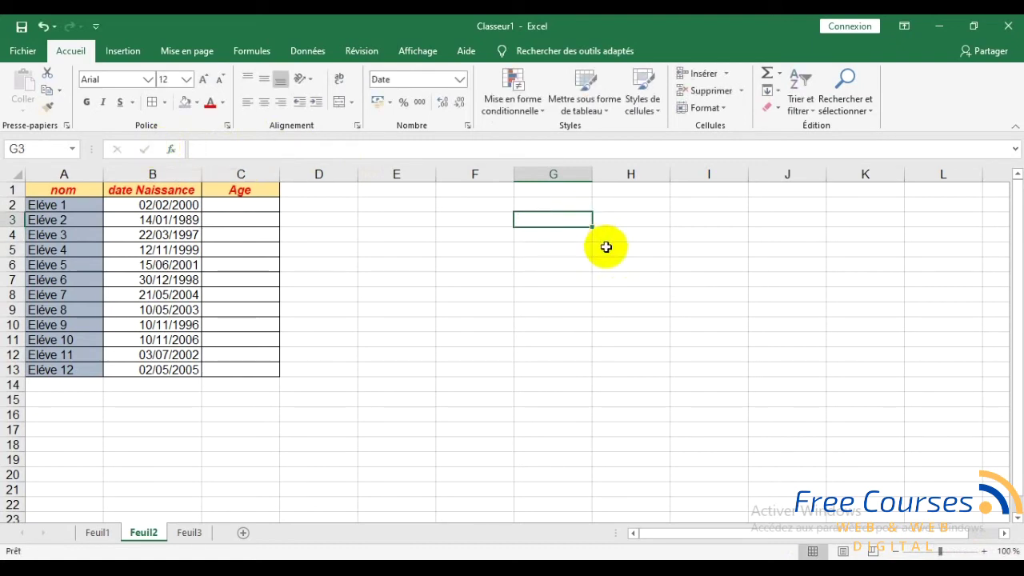
Type a trial =AUJOURDHUI() formula in G3
text(a)
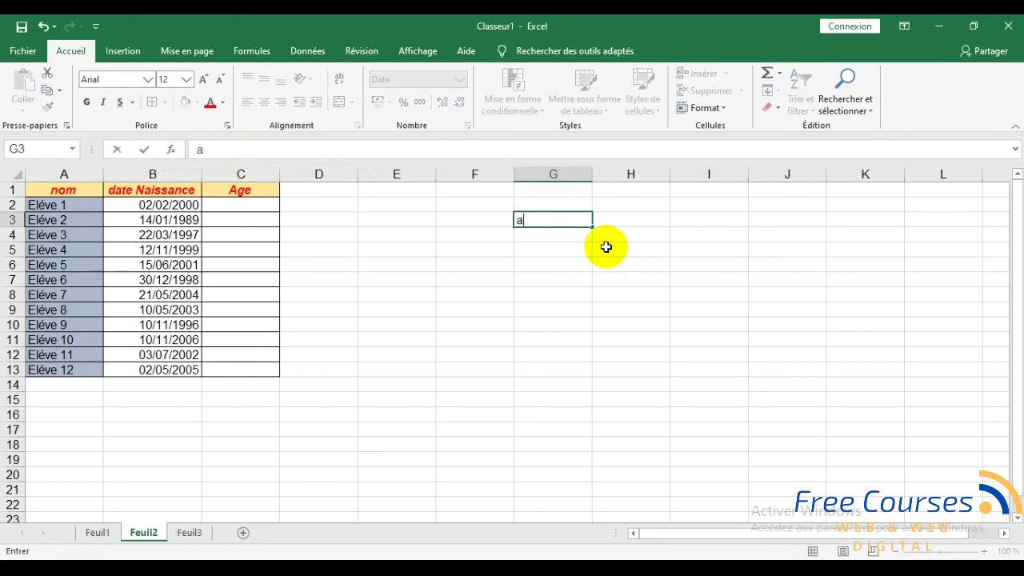
key(BackSpace)
text(=au)
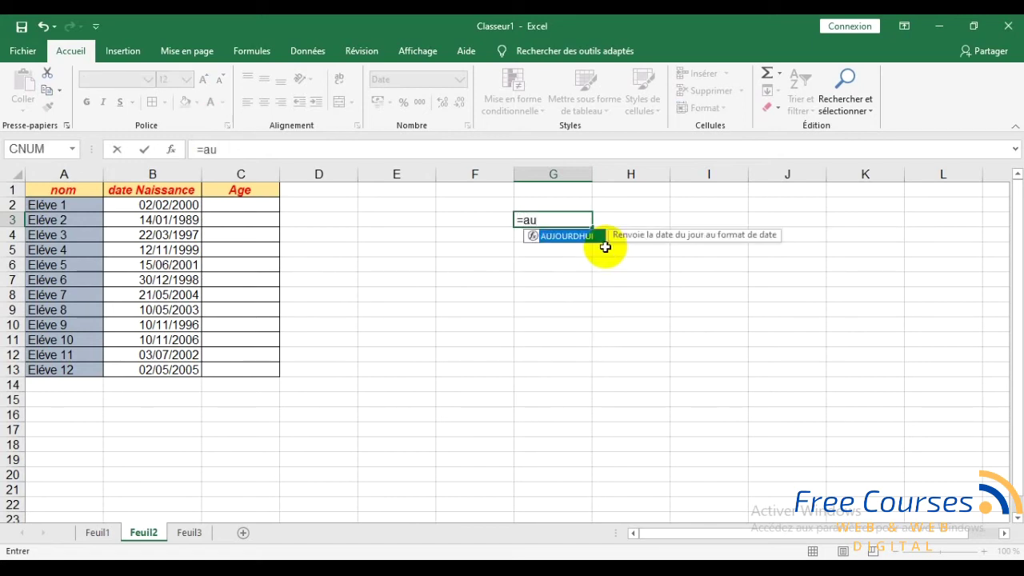
text(j)
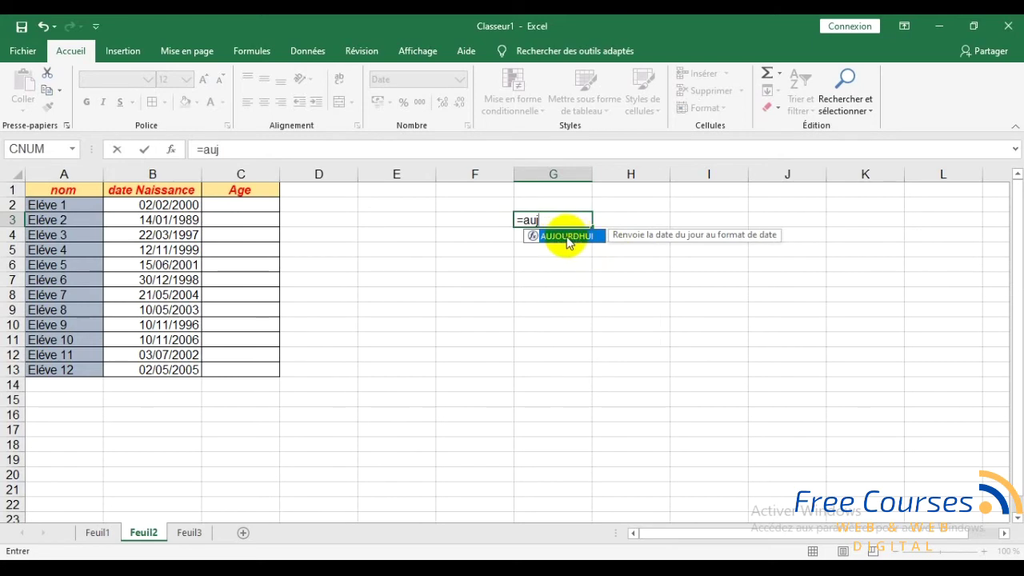
double_click(566, 240)
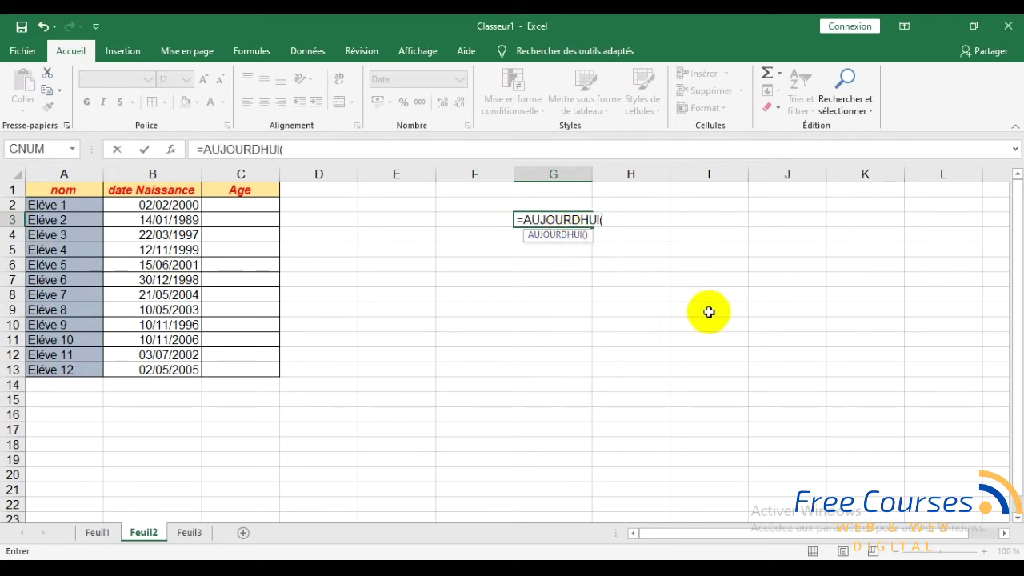
text())
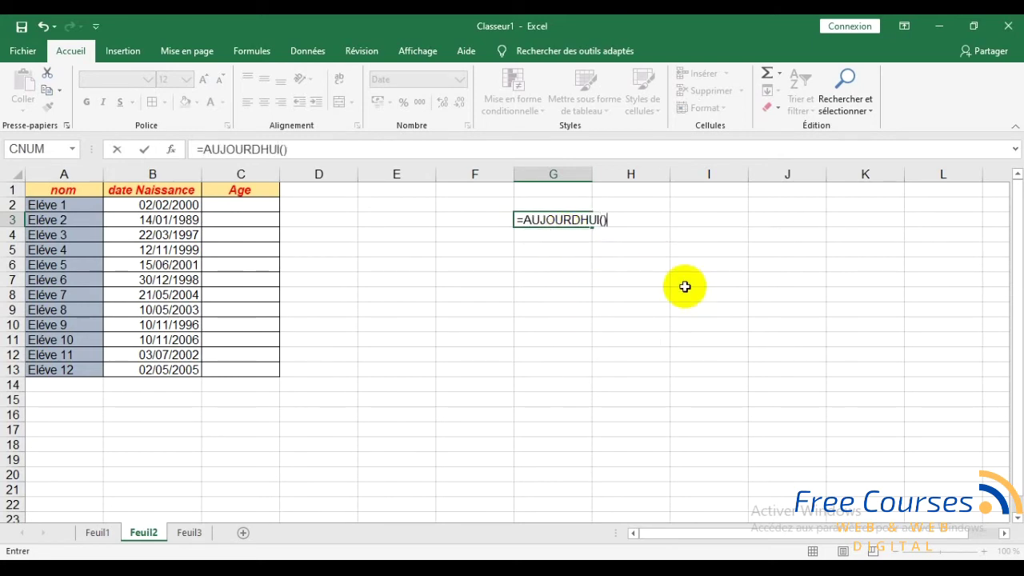
click(599, 219)
drag(598, 220, 524, 219)
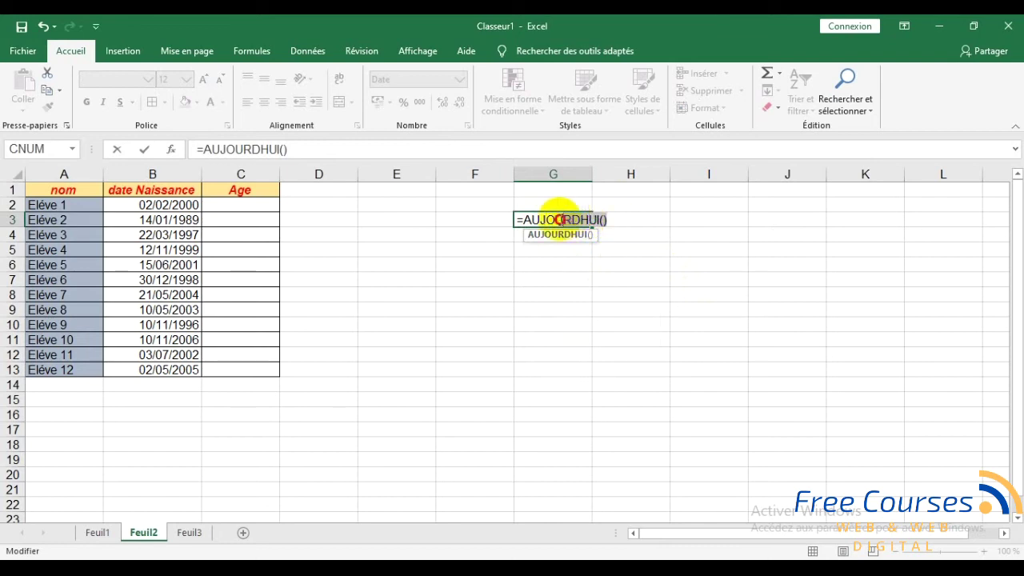
drag(608, 219, 523, 217)
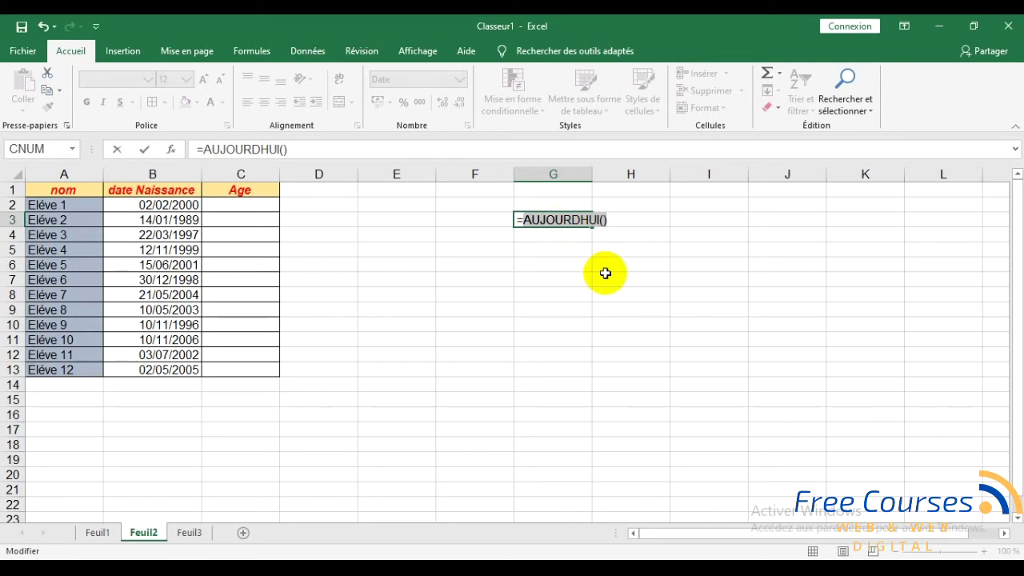
drag(613, 218, 532, 210)
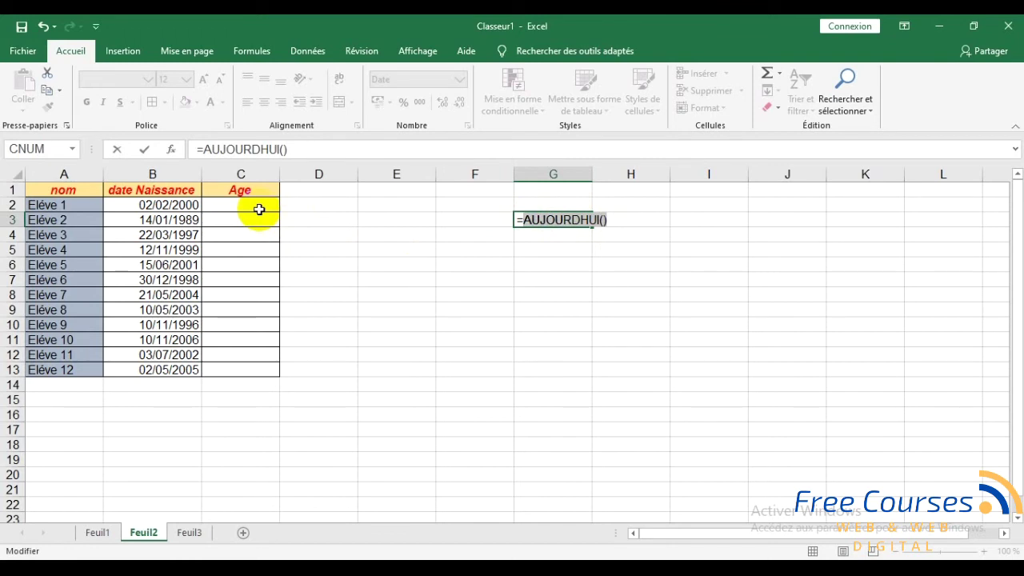
Cancel the G3 trial formula, leaving G3 empty, and select cell C2
click(259, 210)
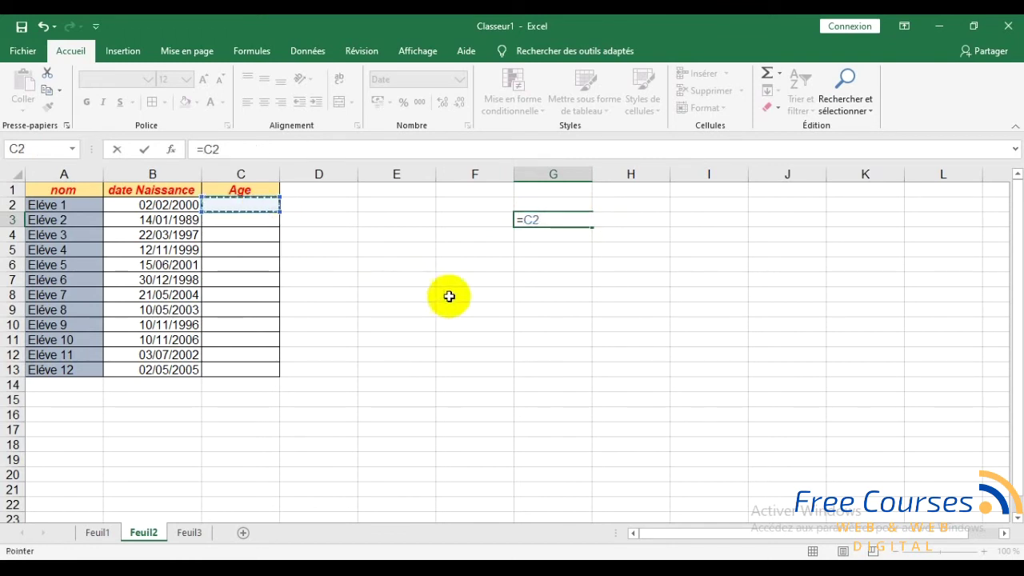
key(Escape)
click(218, 204)
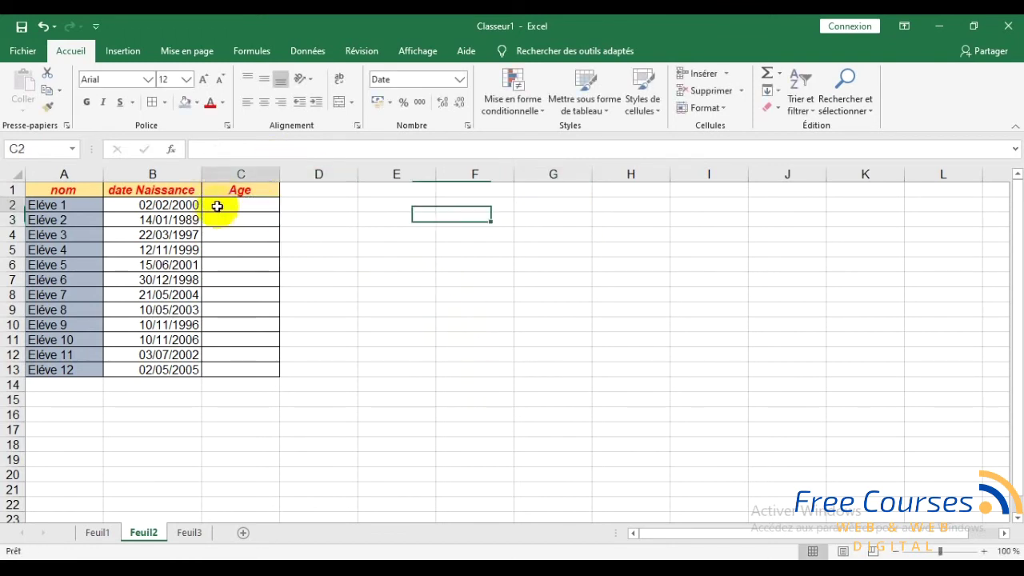
Enter =DATEDIF(B2;AUJOURDHUI();"y") in C2 so it shows age 20, then start the C3 formula
text(=datedif)
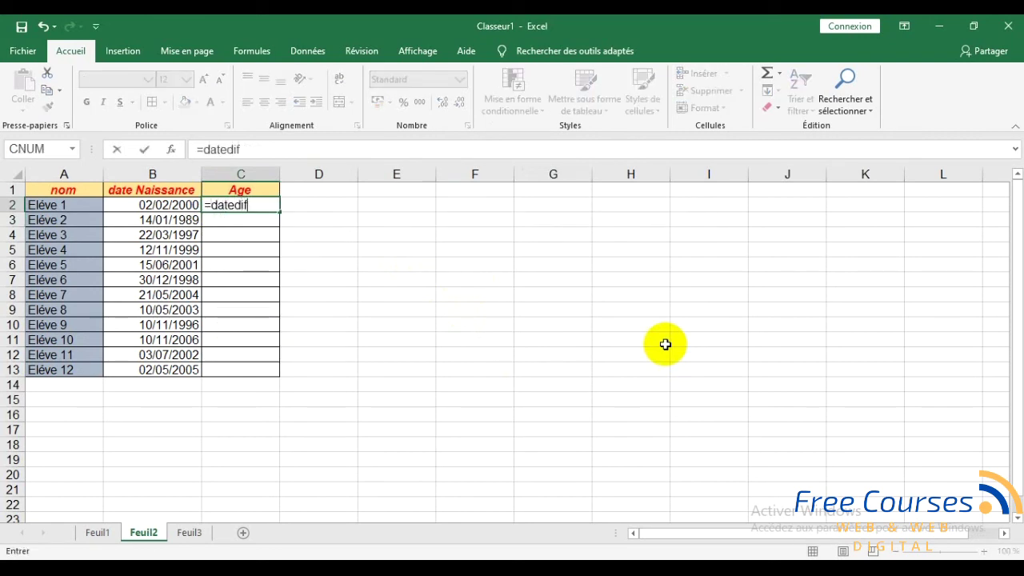
text(()
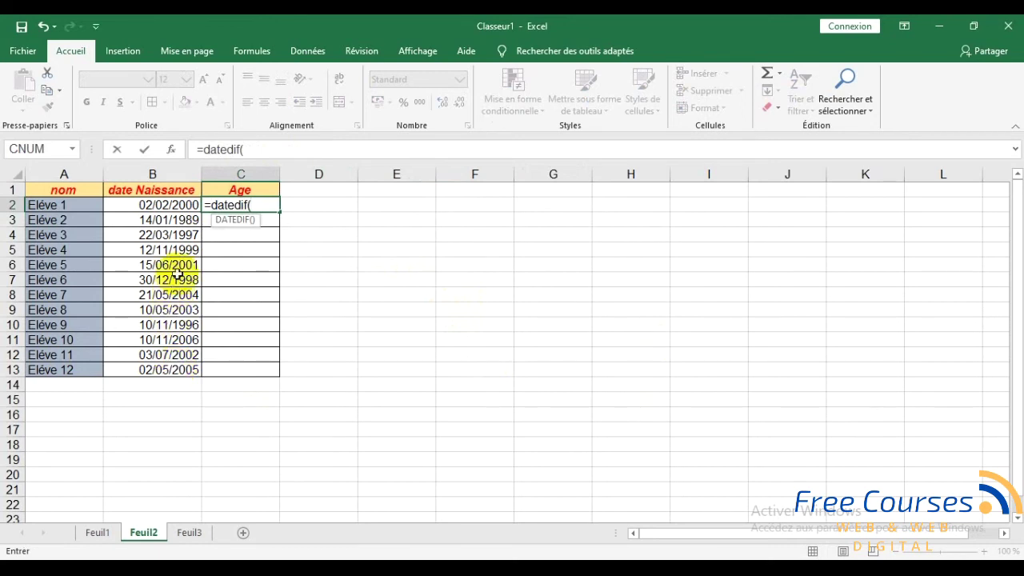
click(167, 204)
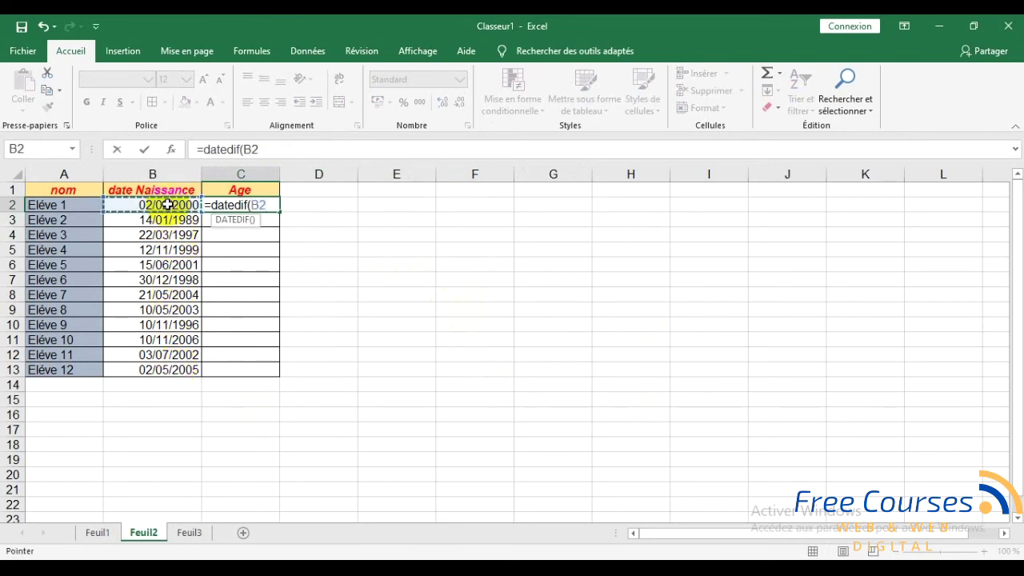
text(;au)
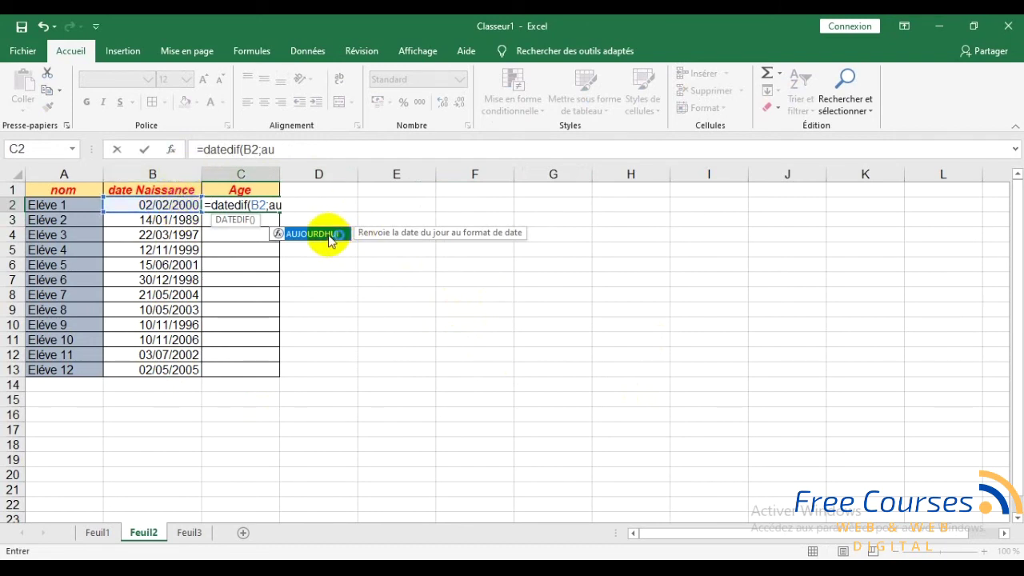
double_click(334, 233)
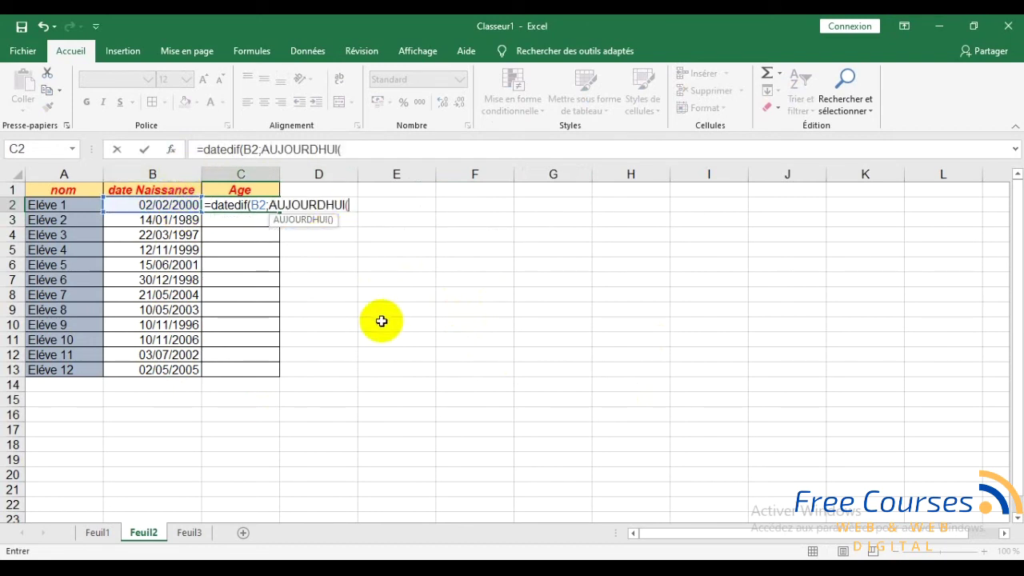
text();"y)
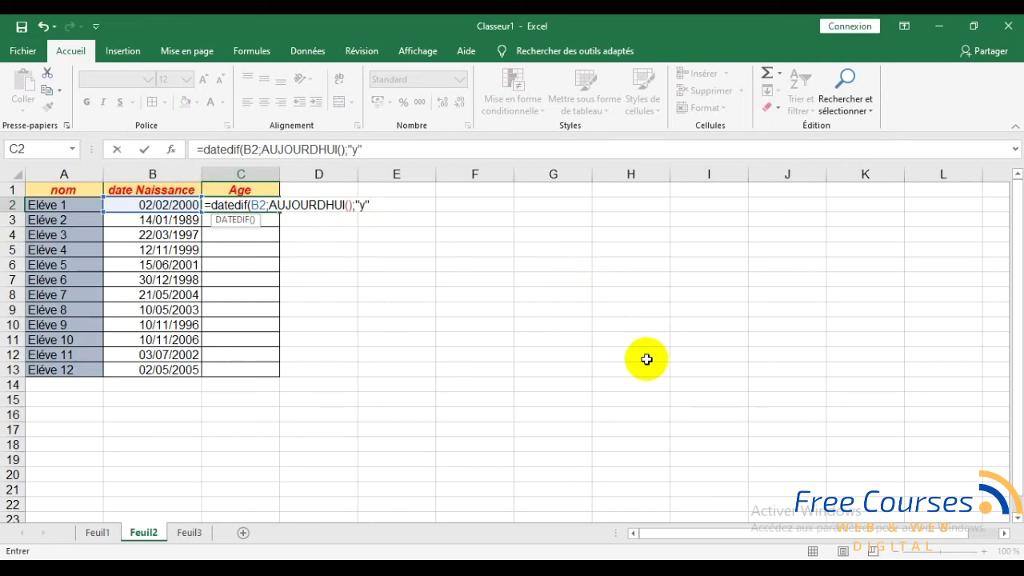
text())
key(Return)
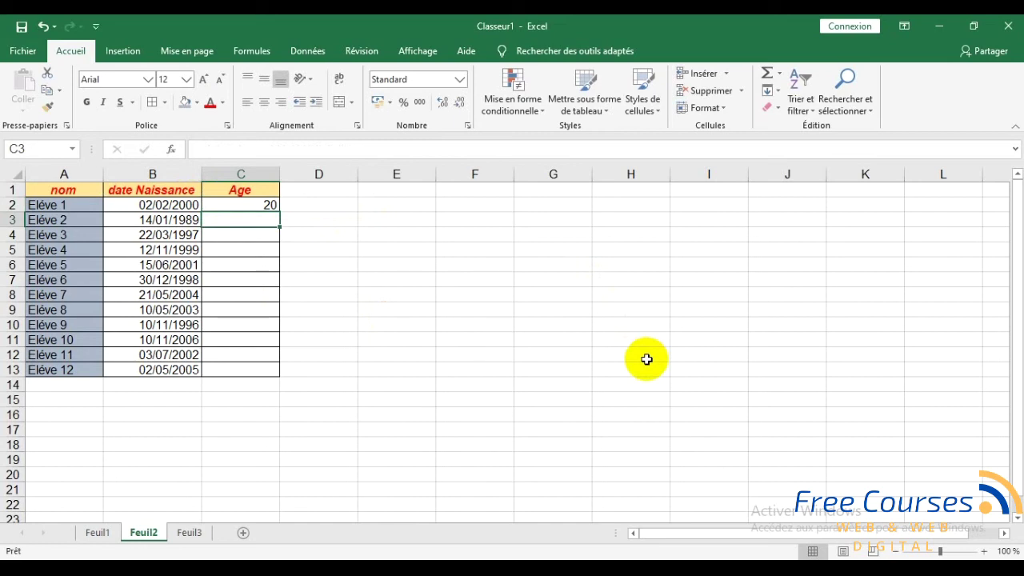
text(=d)
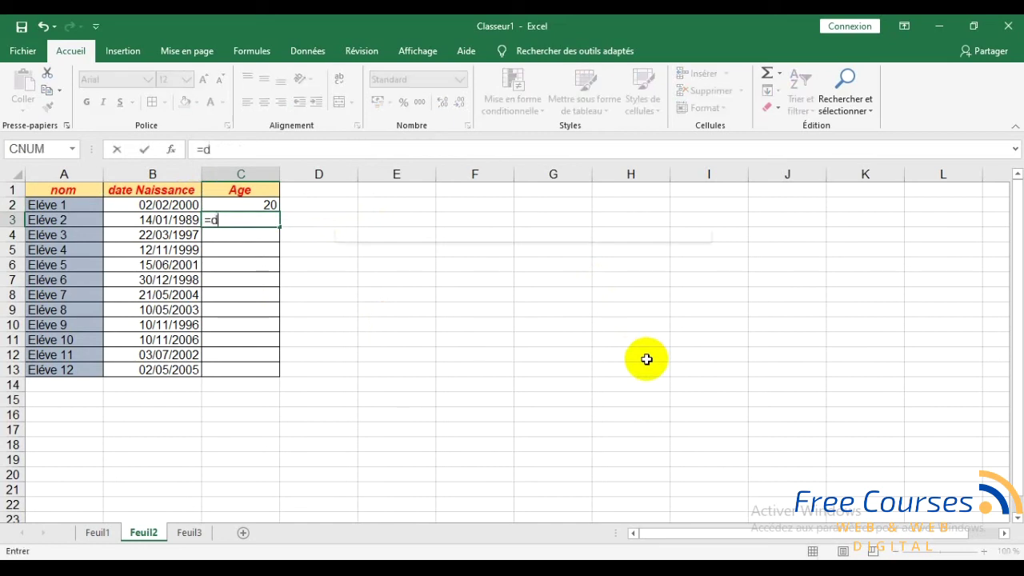
text(atedif)
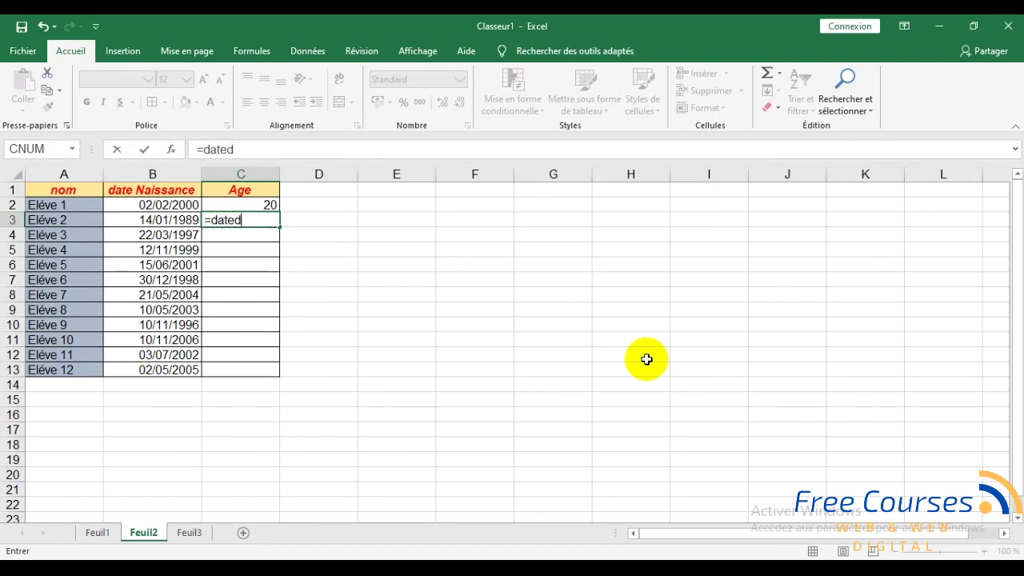
text(()
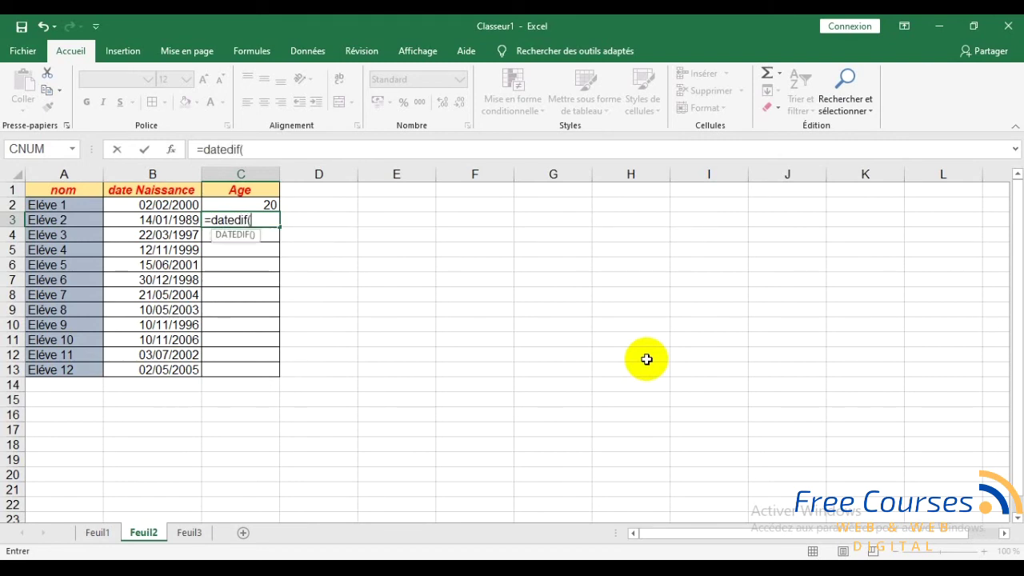
Finish =DATEDIF(B3;AUJOURDHUI();"y") in C3
click(152, 220)
text(;)
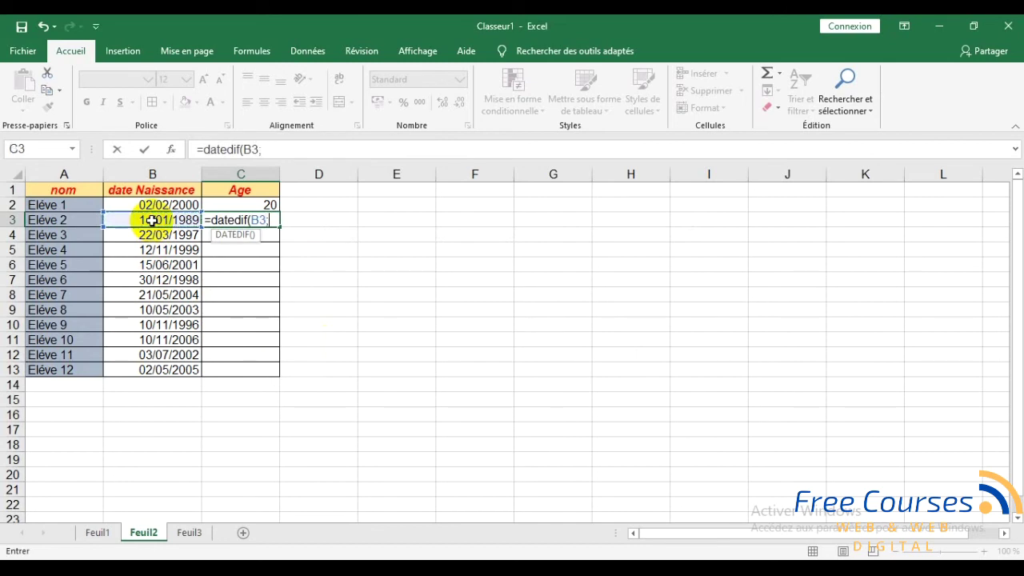
text(au)
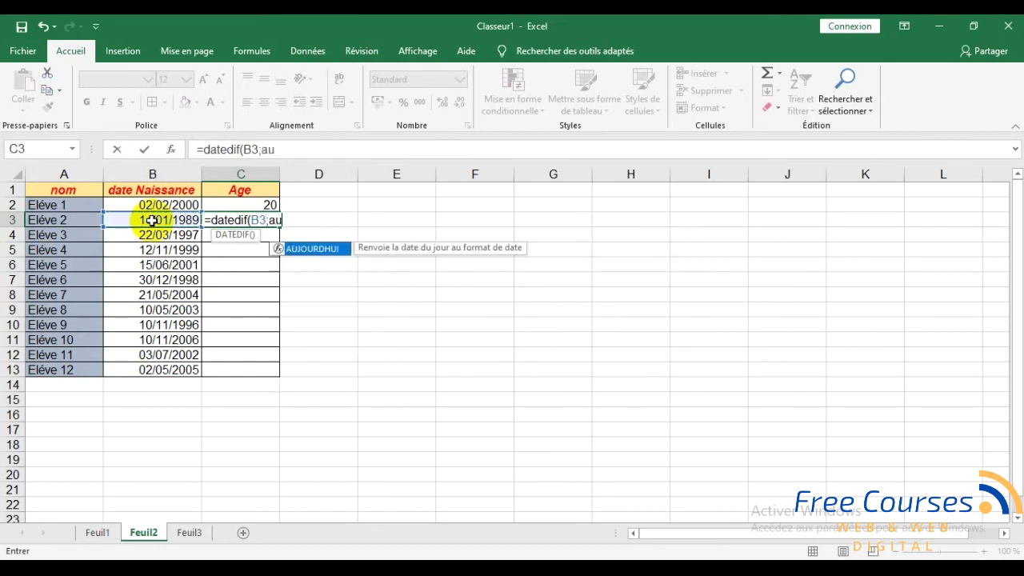
double_click(310, 248)
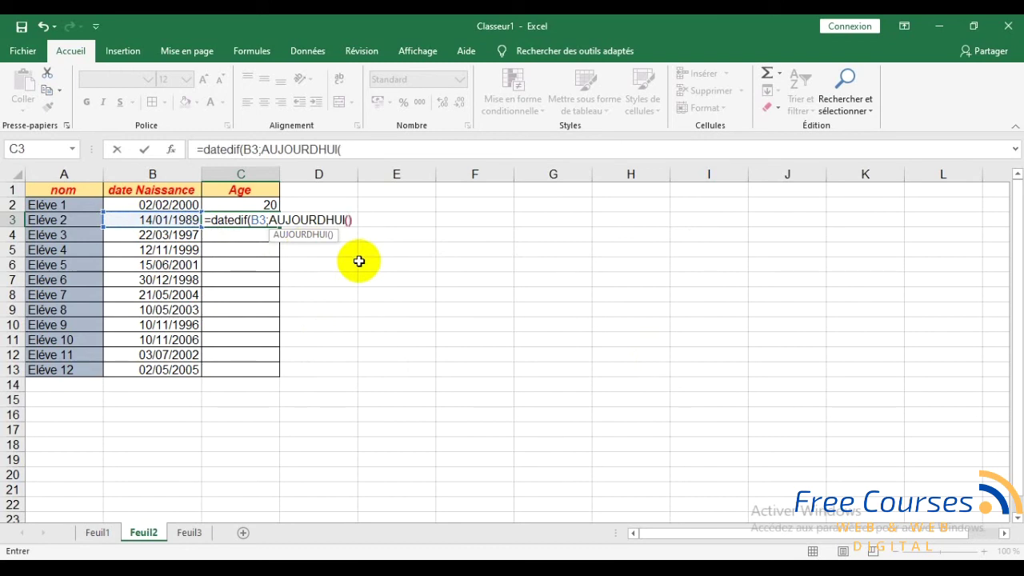
text())
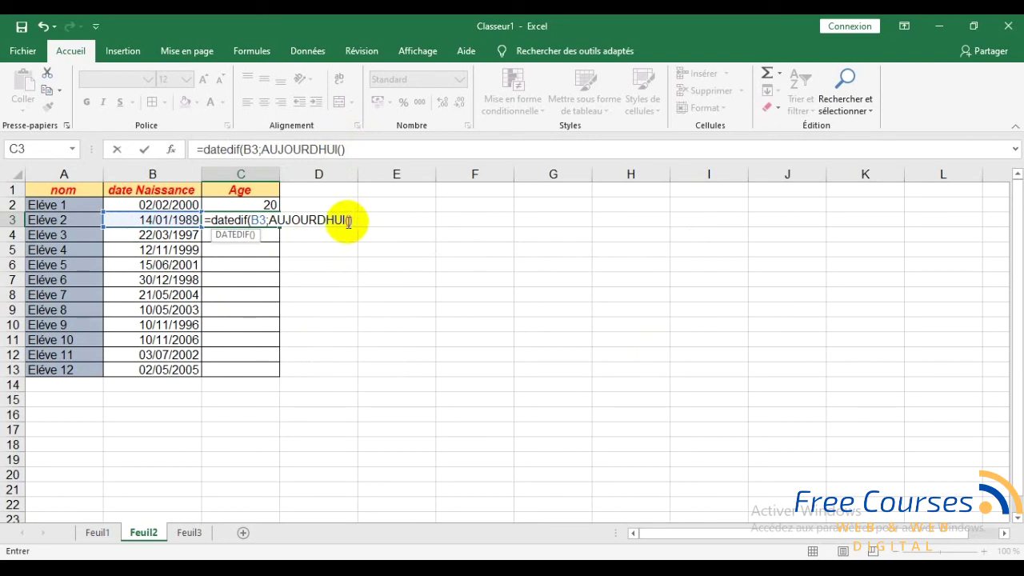
drag(352, 221, 270, 220)
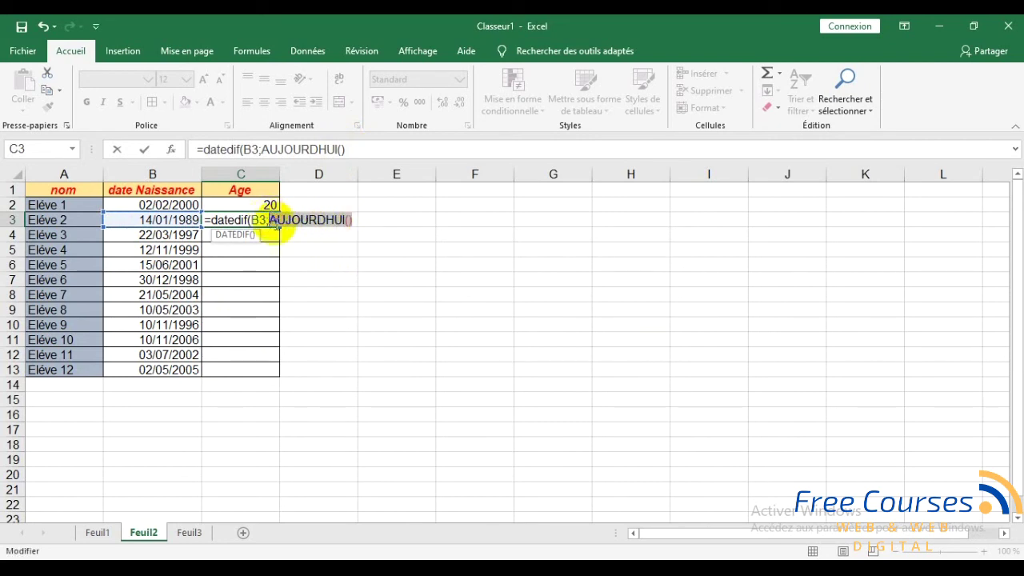
click(357, 220)
text(;"y)
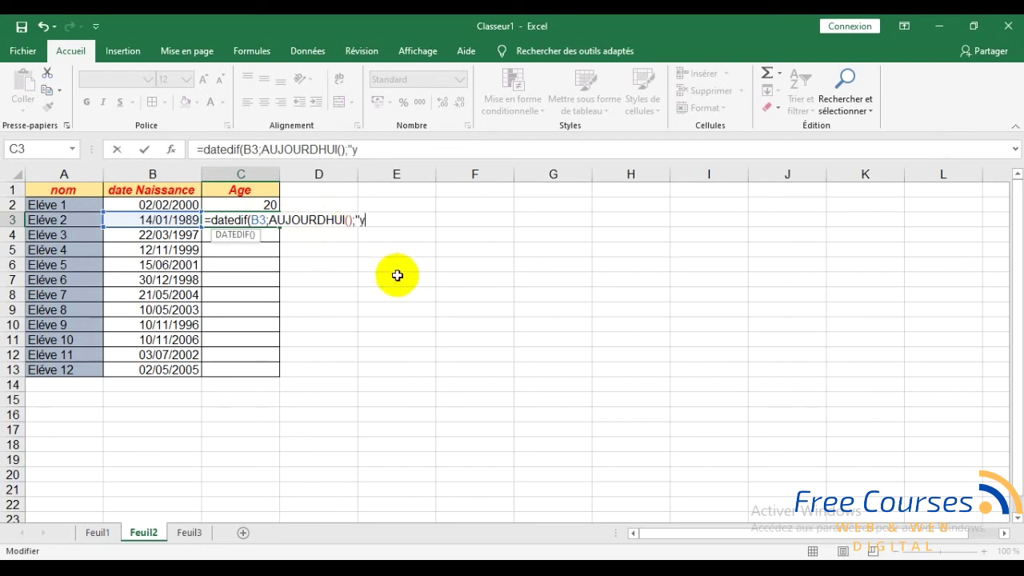
key(Return)
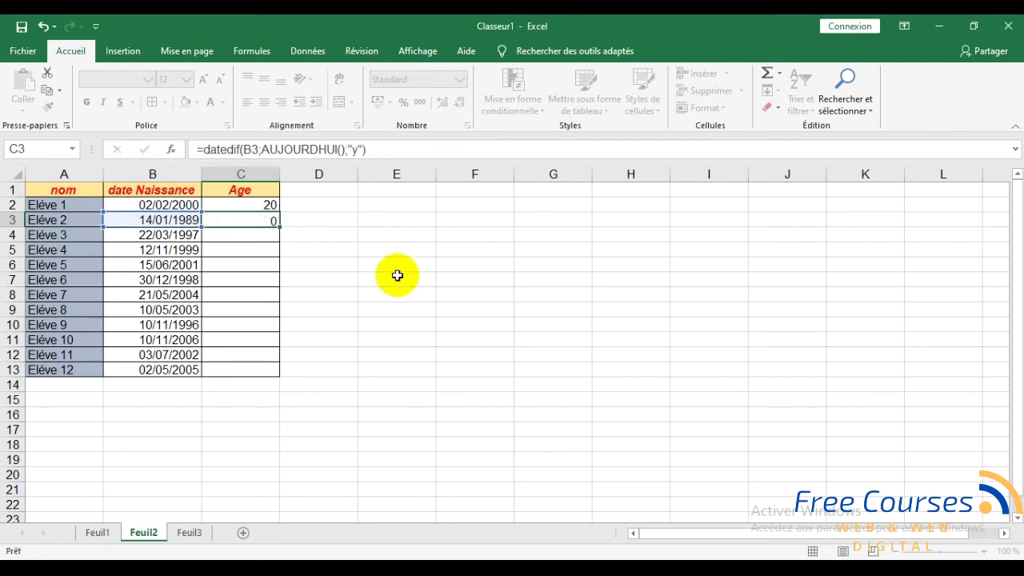
Copy the C3 age formula down to C13 for all twelve students
click(266, 221)
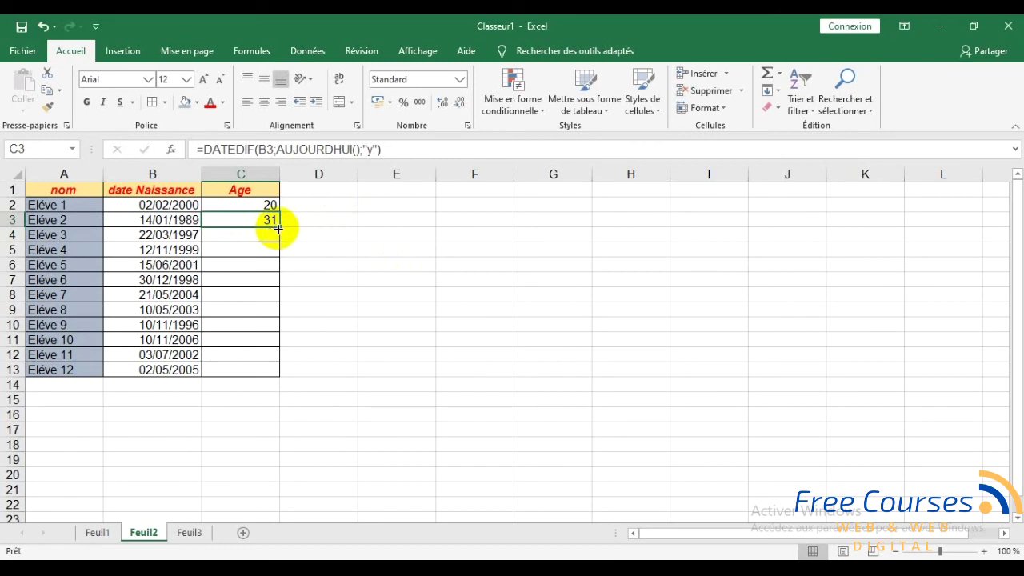
drag(281, 227, 268, 367)
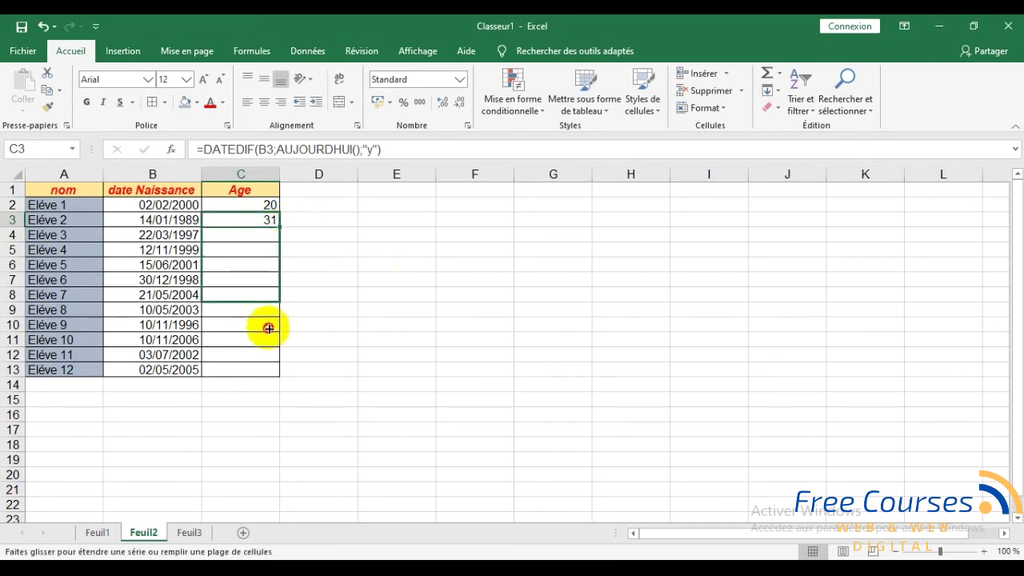
drag(268, 368, 267, 373)
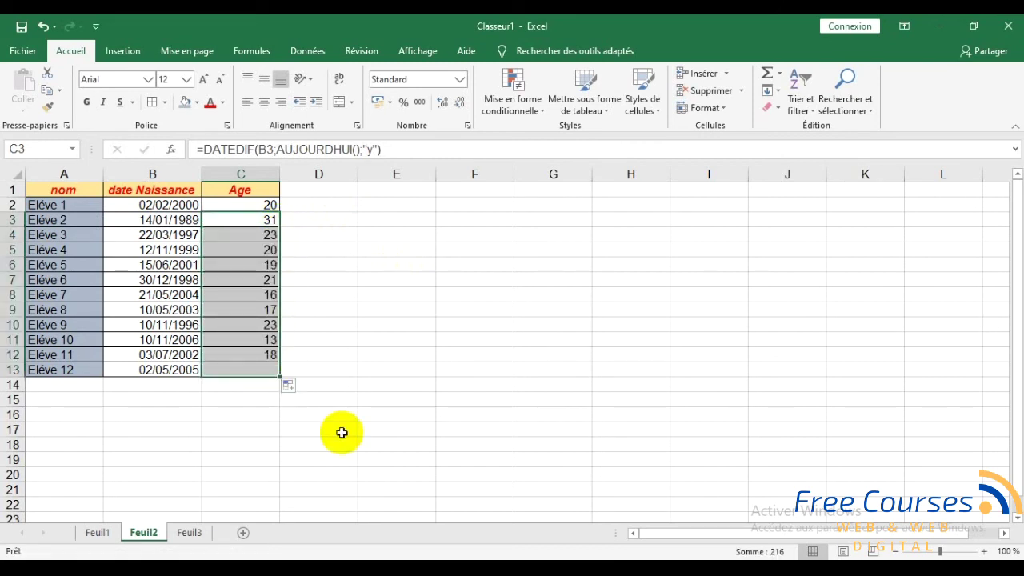
click(381, 411)
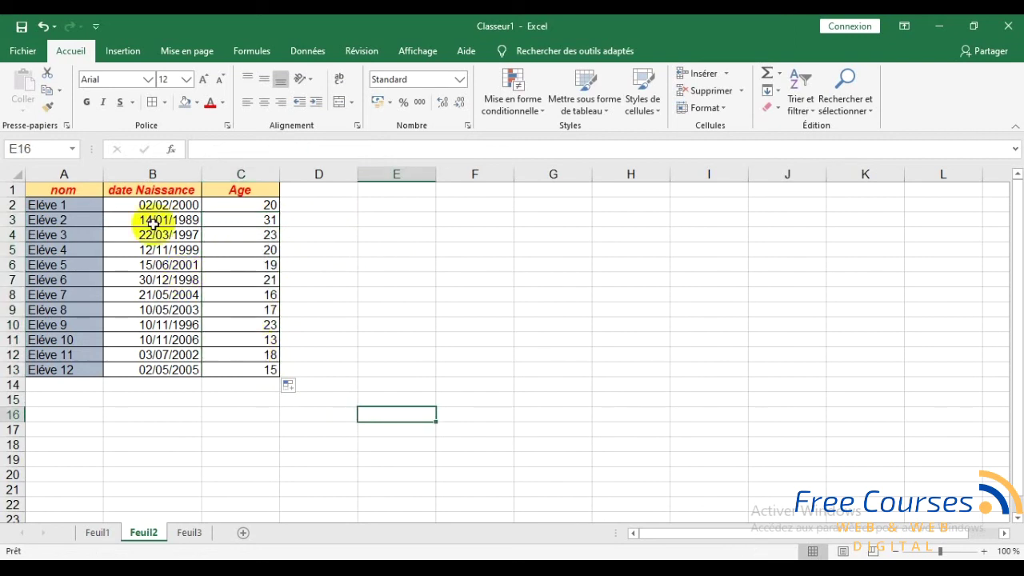
Inspect the C2 formula without changing it, then switch to Feuil3
click(240, 204)
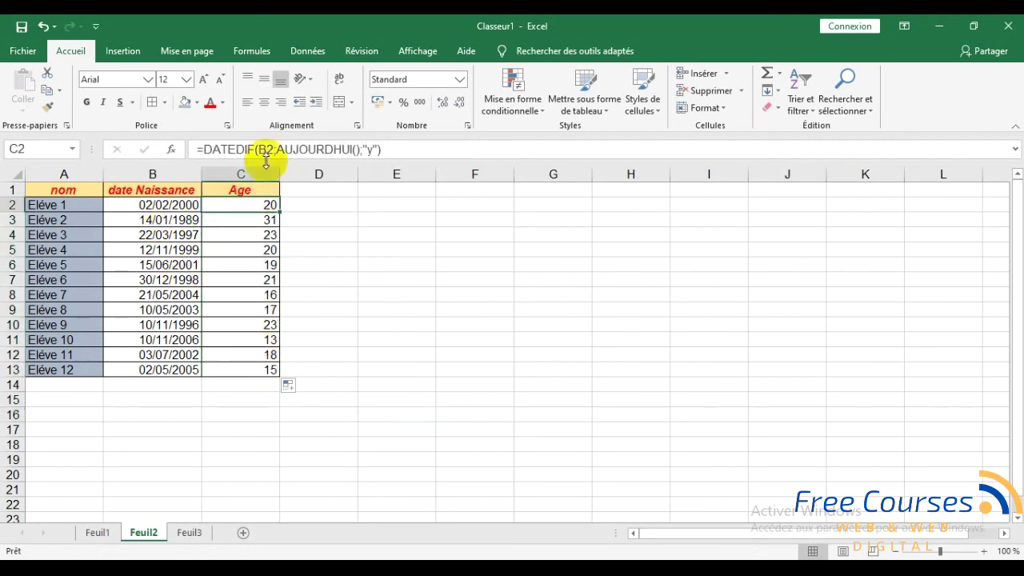
click(207, 150)
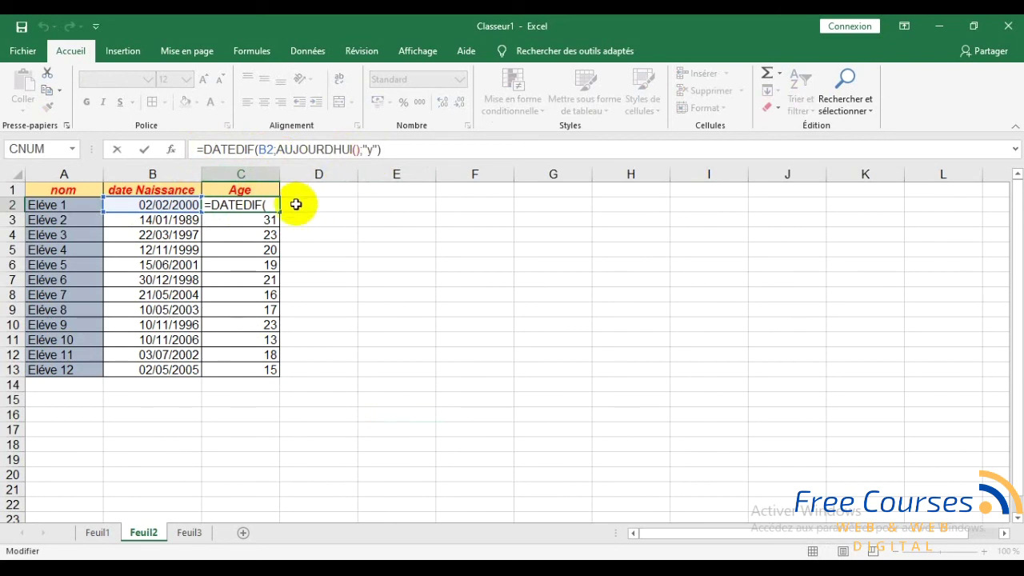
click(368, 248)
key(Escape)
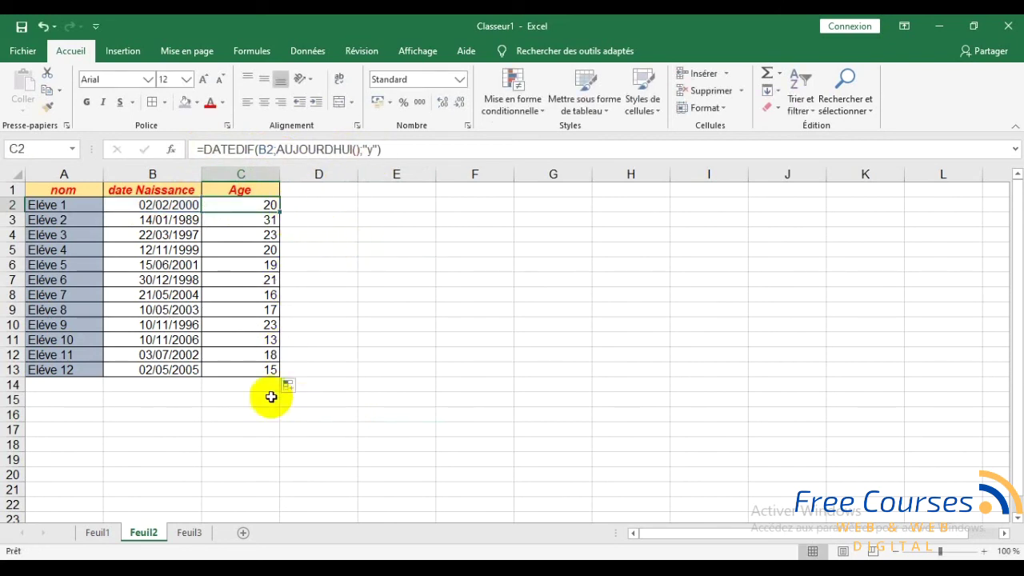
click(187, 533)
click(145, 534)
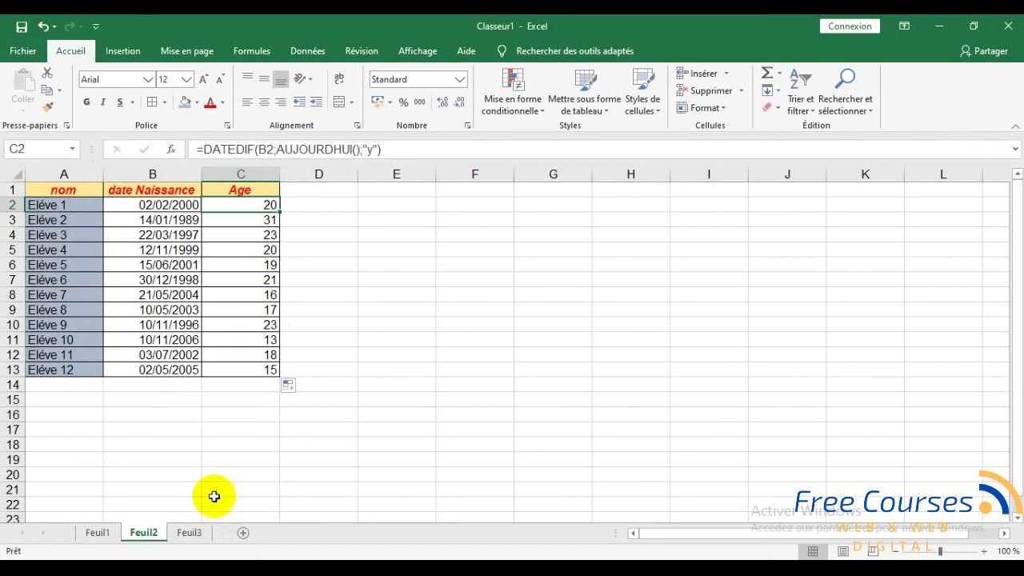
click(192, 532)
click(240, 414)
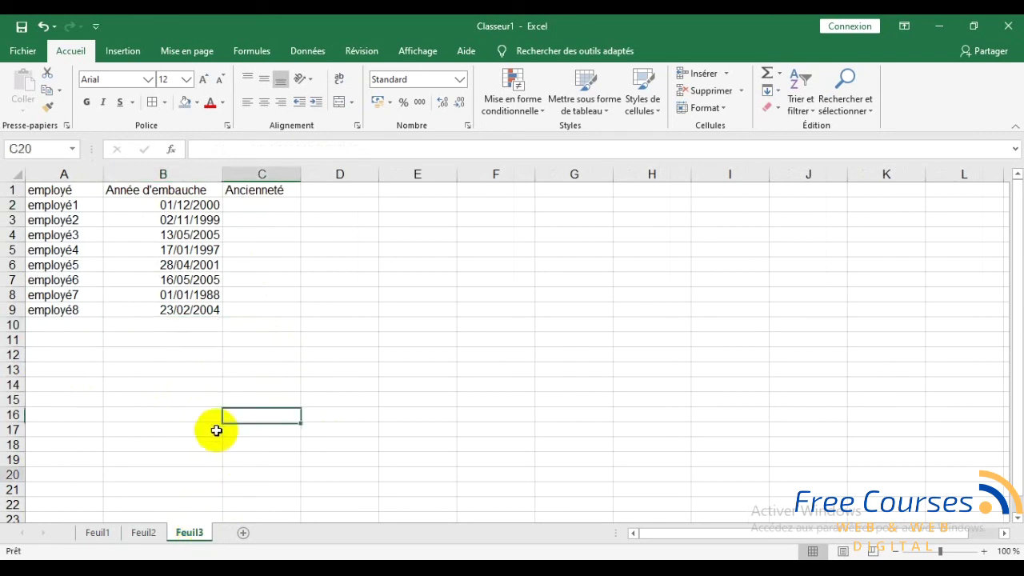
drag(54, 190, 64, 304)
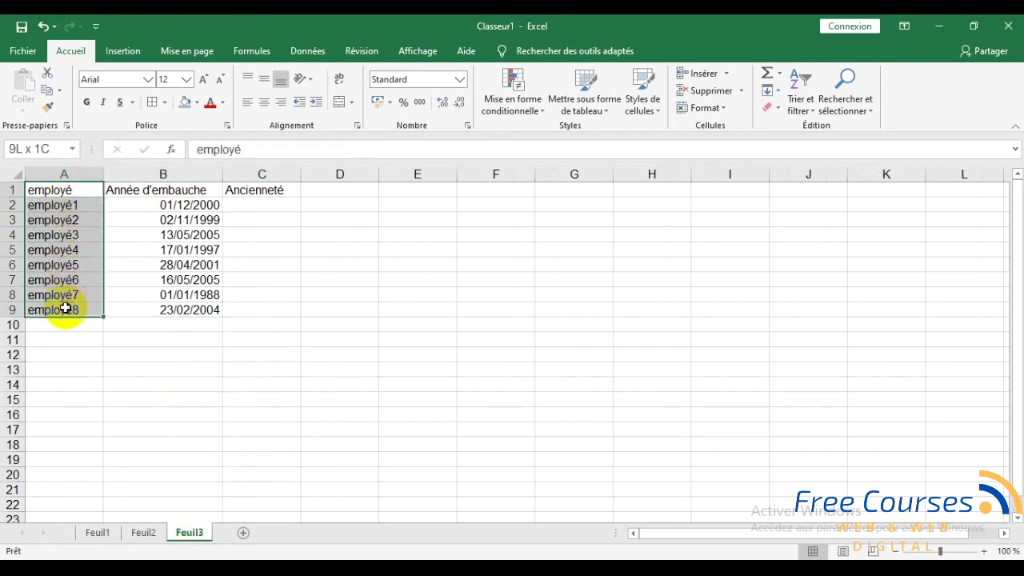
drag(187, 190, 189, 309)
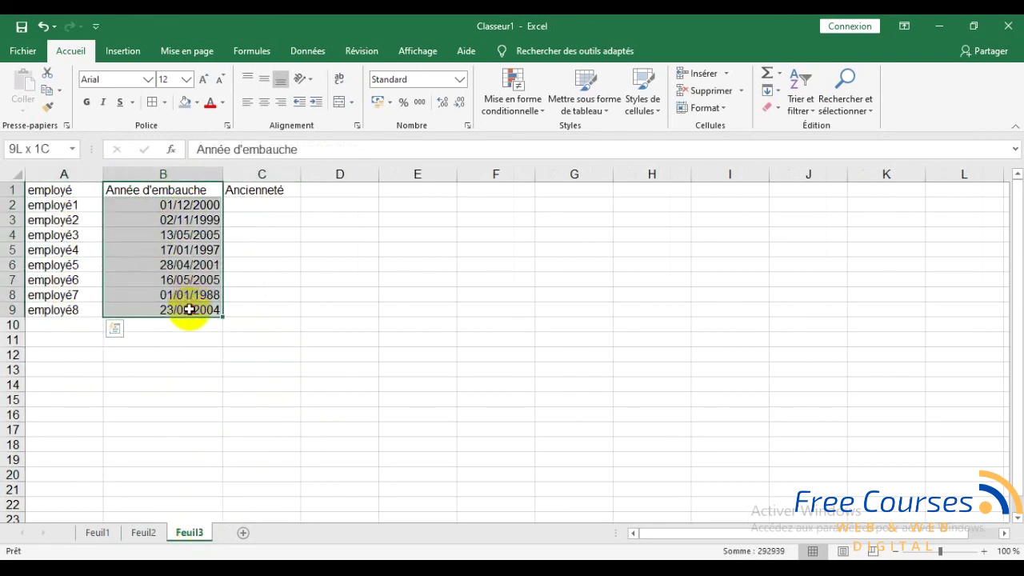
click(256, 192)
click(258, 204)
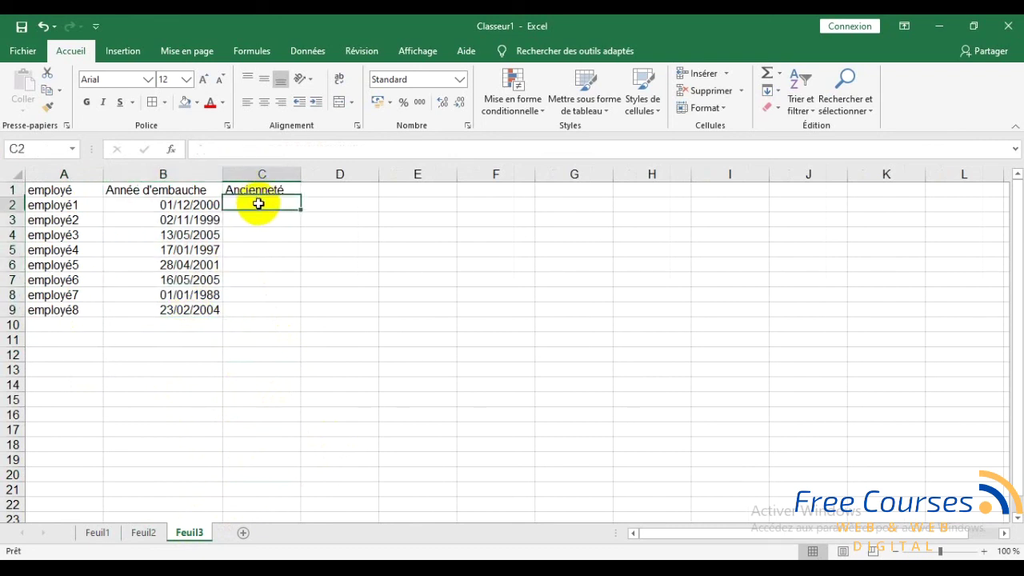
click(269, 190)
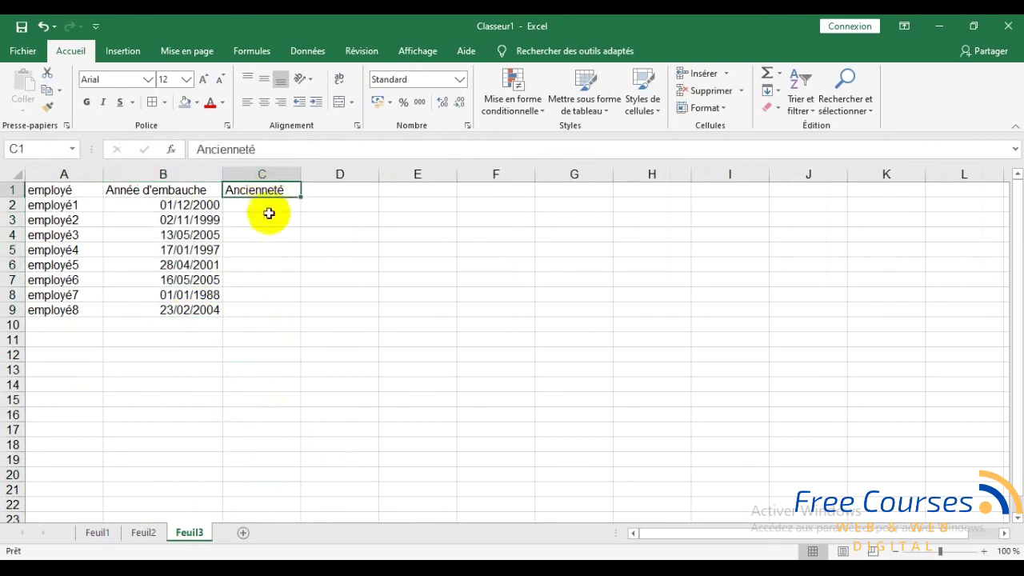
click(270, 205)
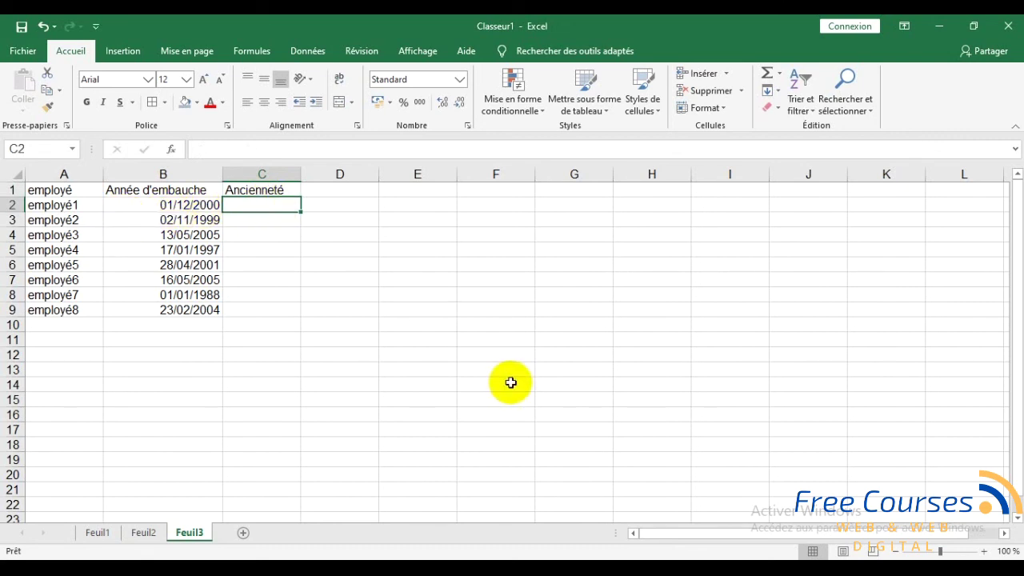
text(=date)
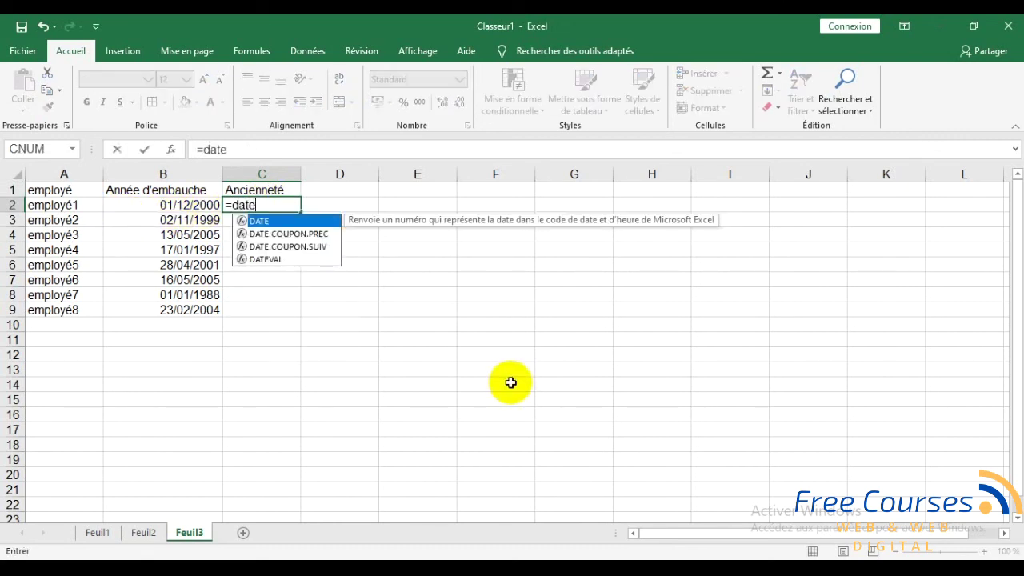
text(dif()
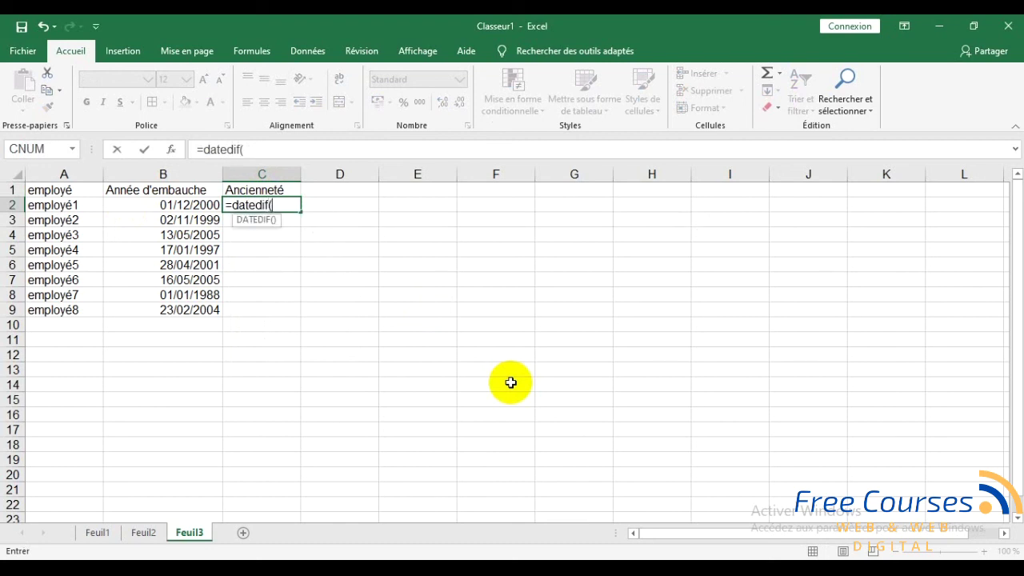
Enter =DATEDIF(B2;AUJOURDHUI();"y") in C2 for the first employee's seniority
click(174, 208)
click(175, 206)
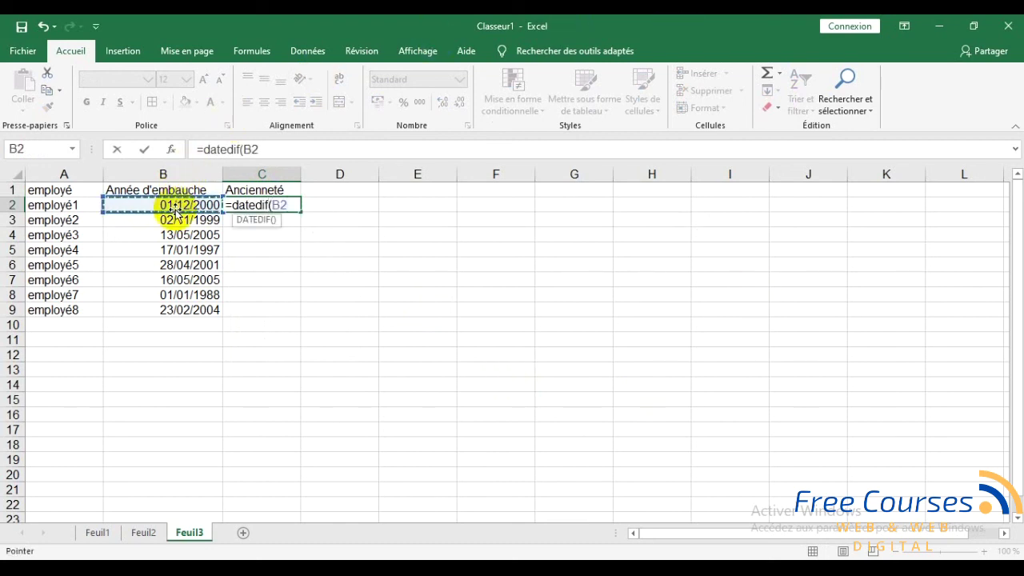
text(;)
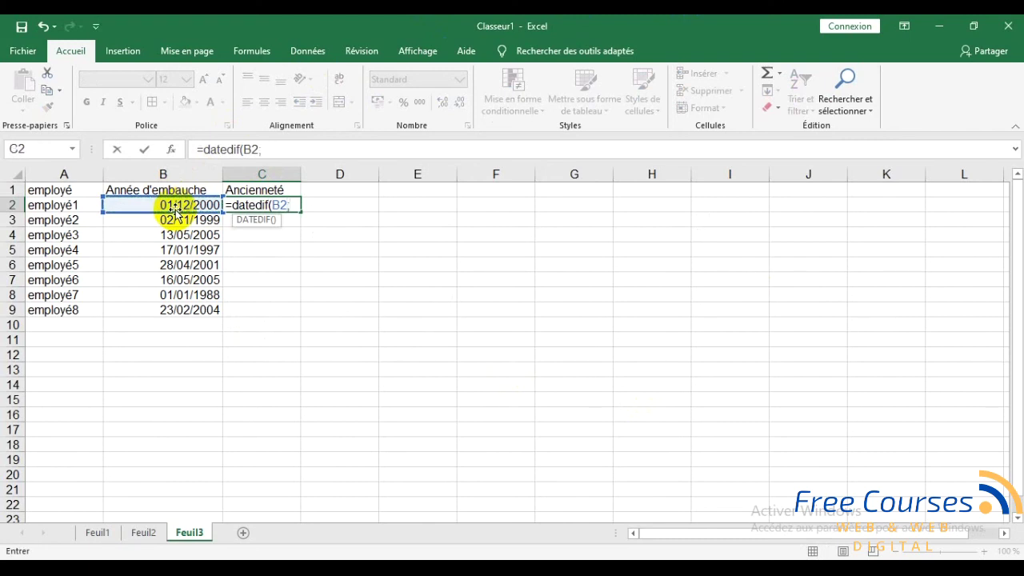
text(au)
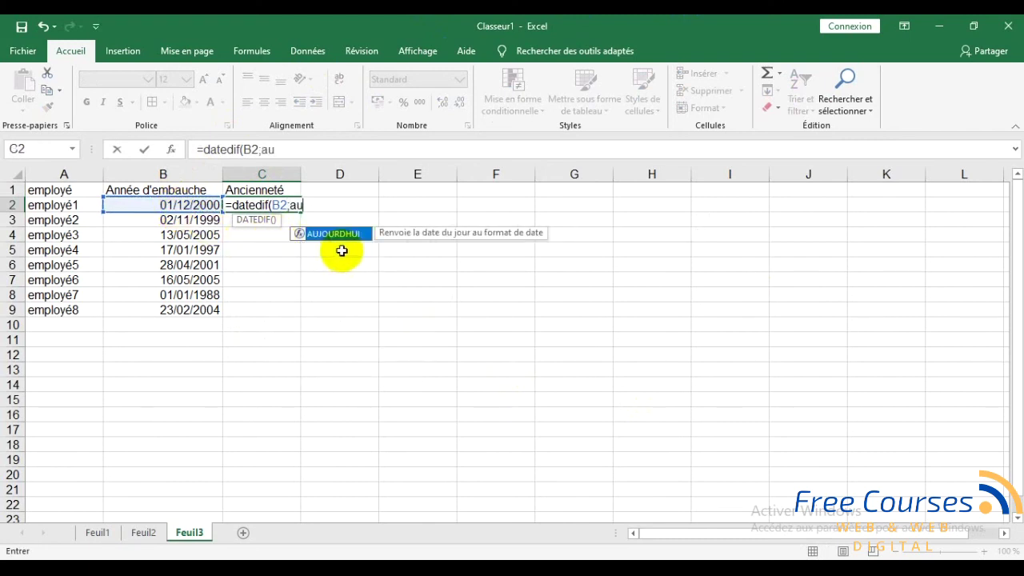
double_click(344, 234)
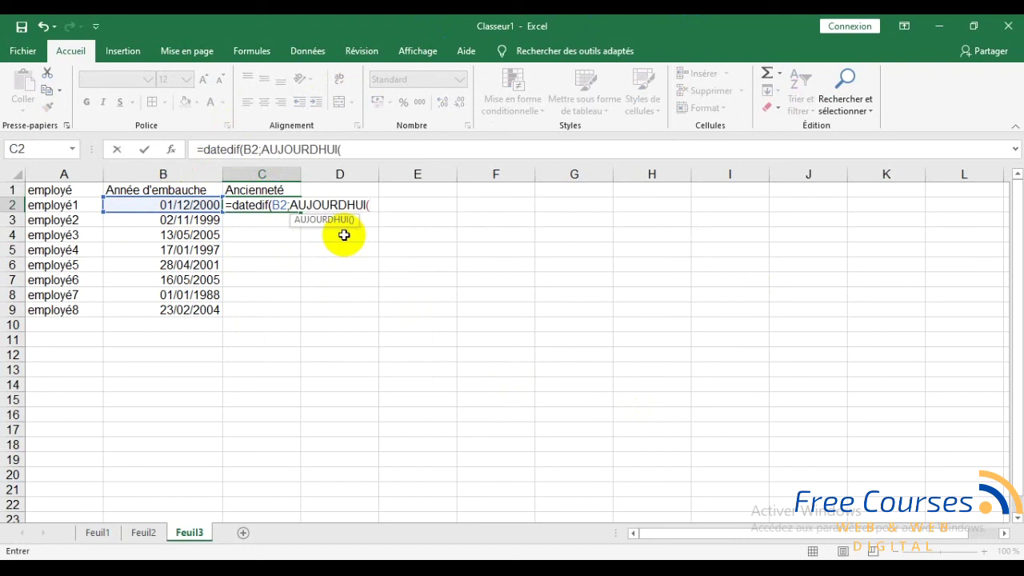
text();"y")
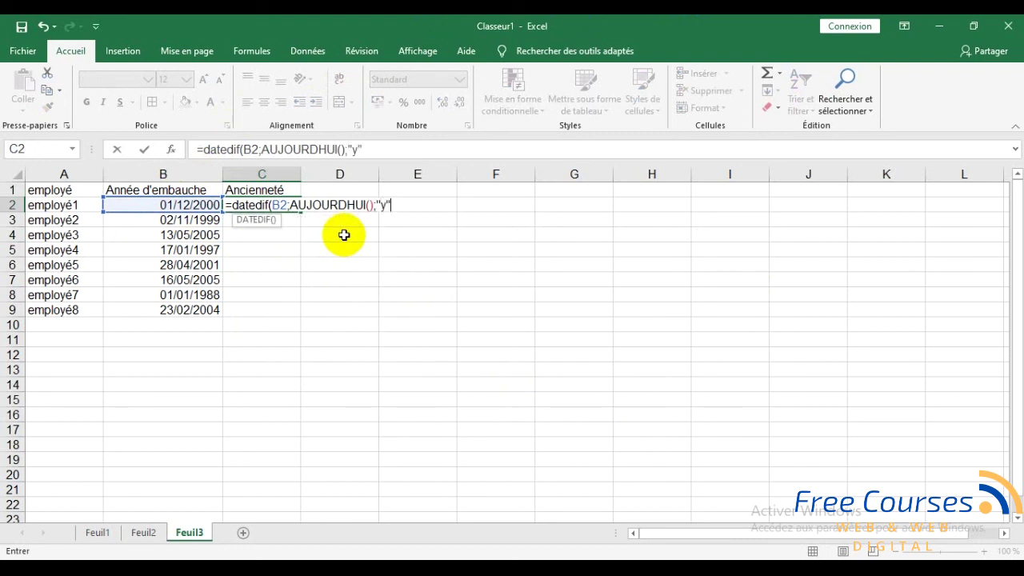
text())
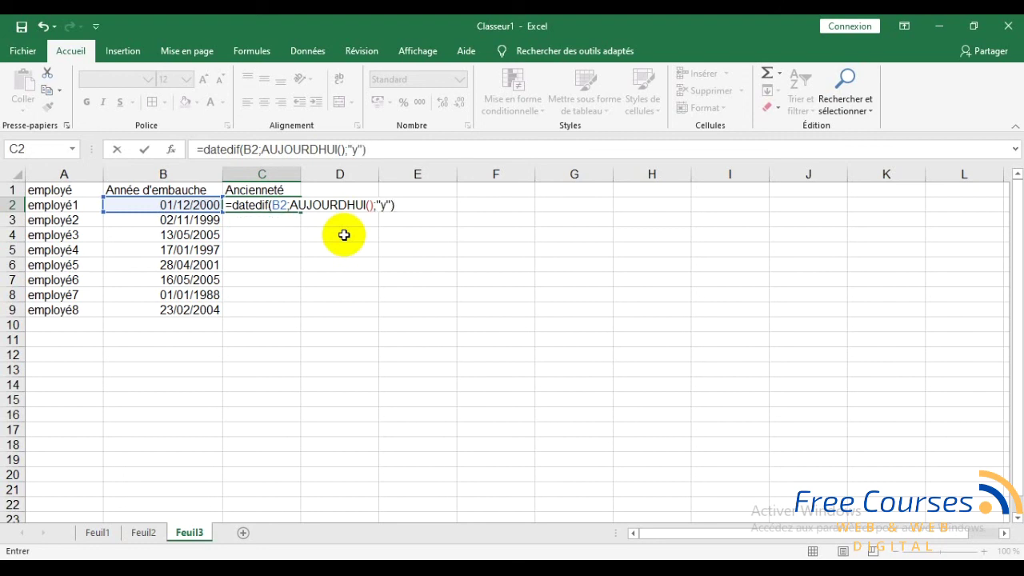
key(Return)
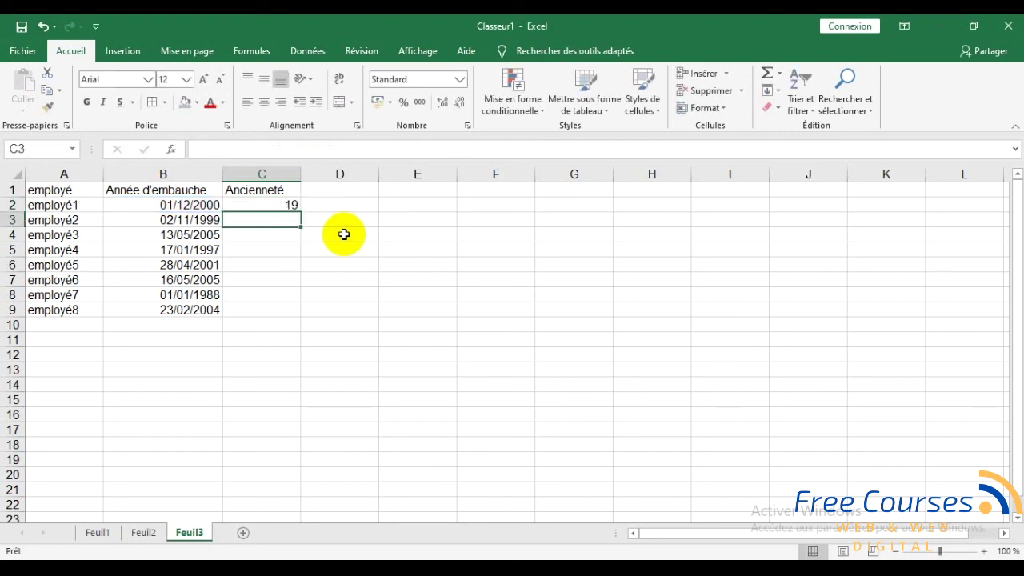
Copy the seniority formula down to C9, then select the employee table A1:C9
click(284, 204)
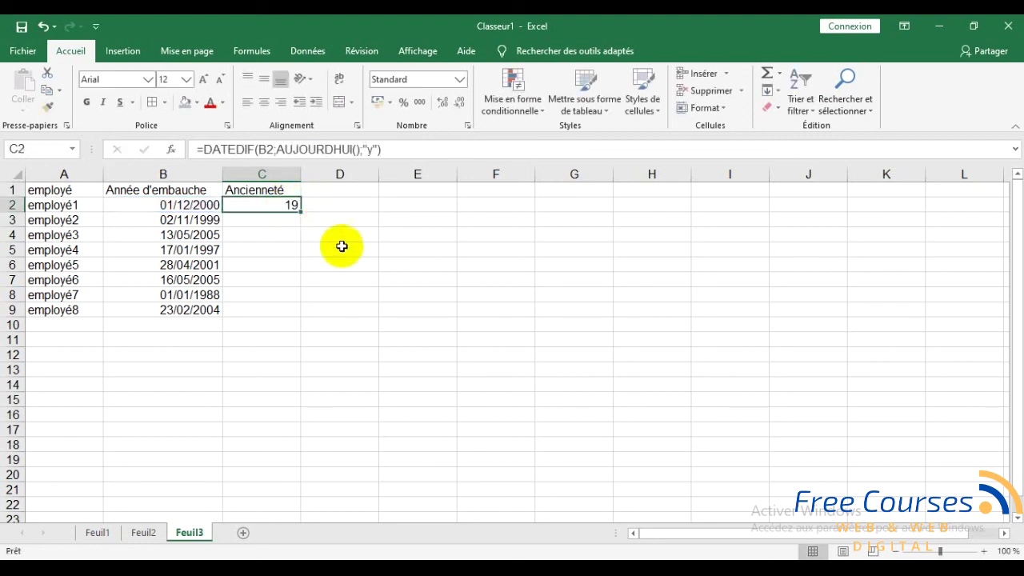
drag(300, 211, 291, 309)
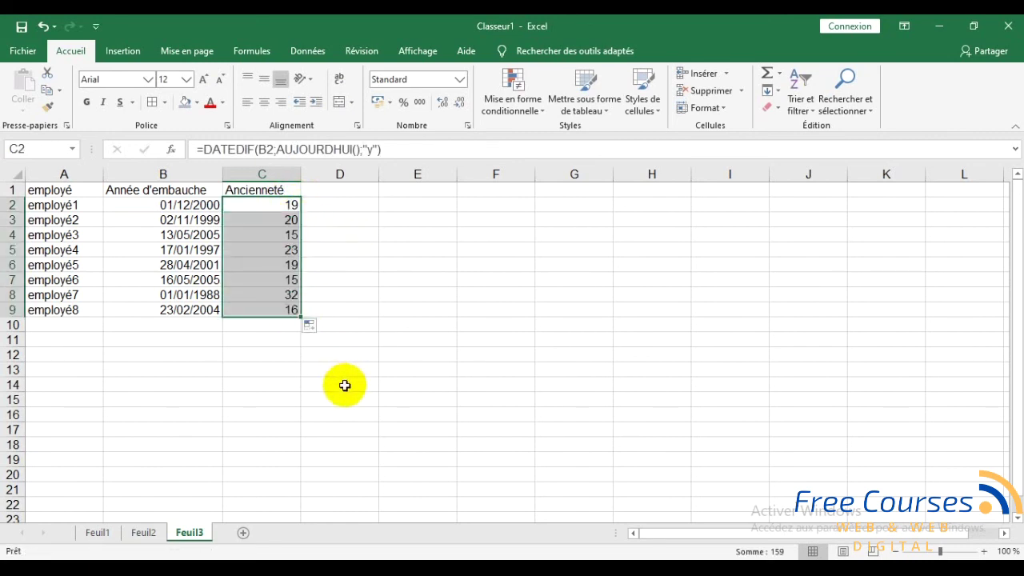
click(344, 385)
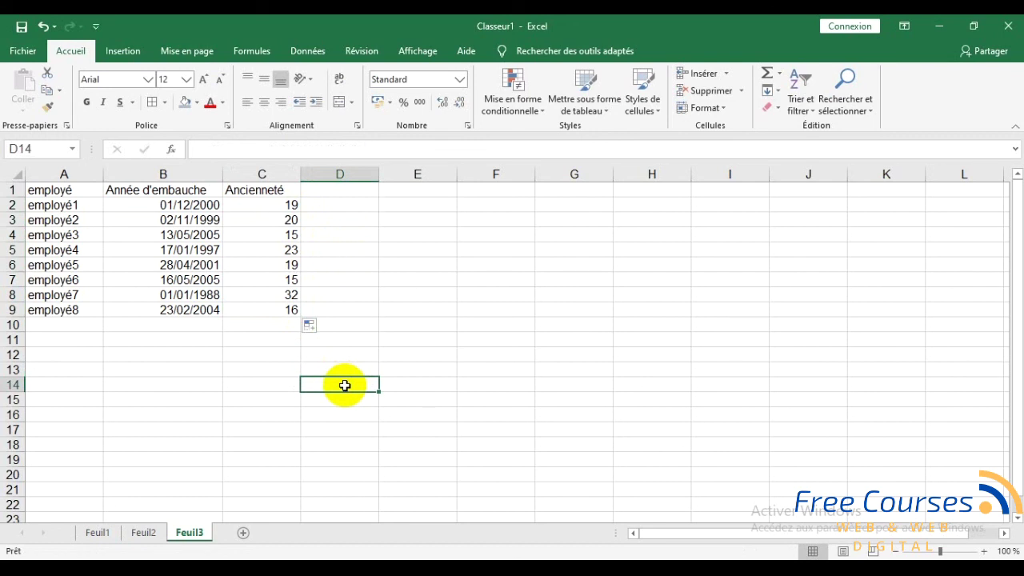
drag(32, 192, 245, 305)
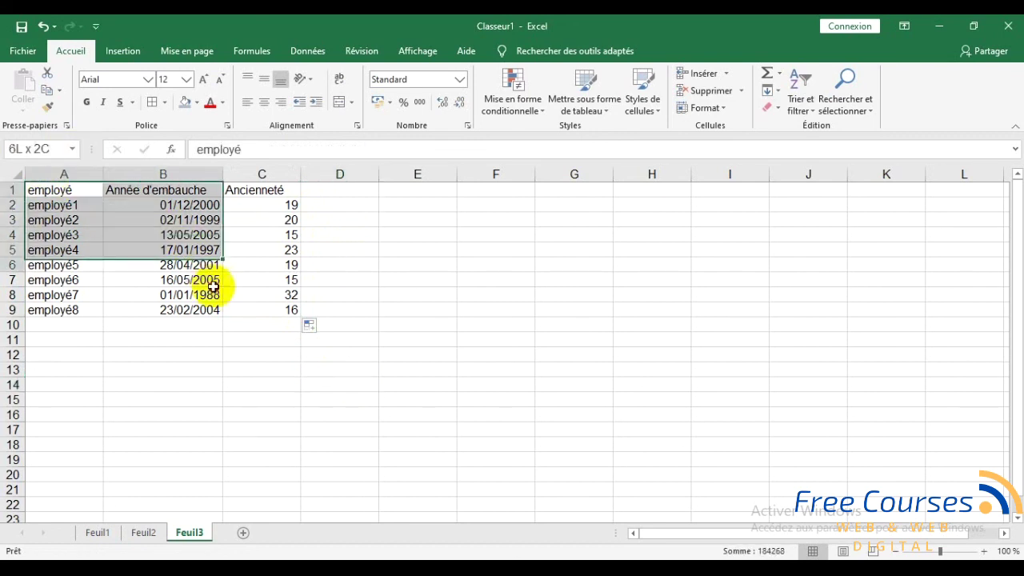
click(143, 534)
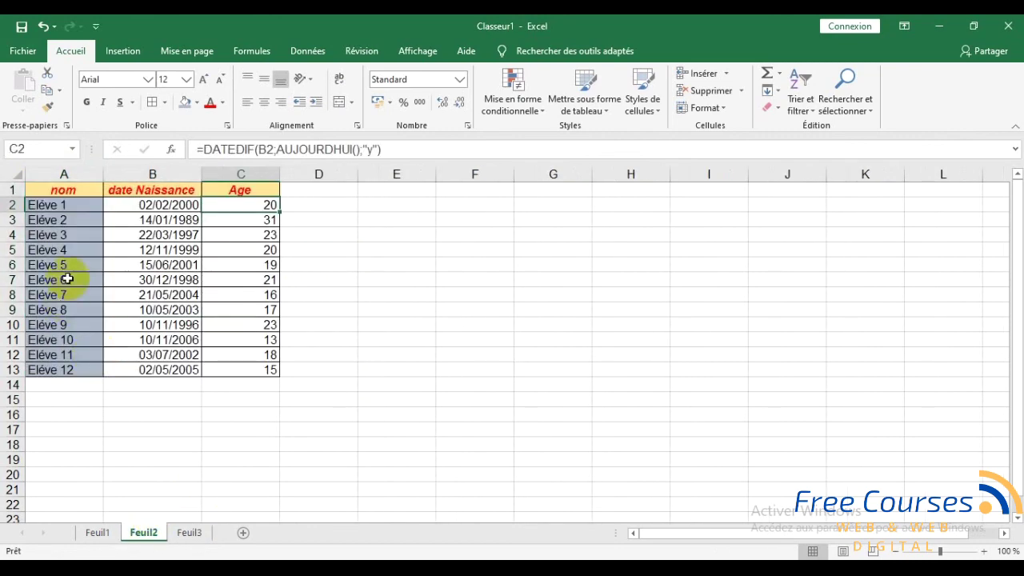
drag(54, 196, 236, 370)
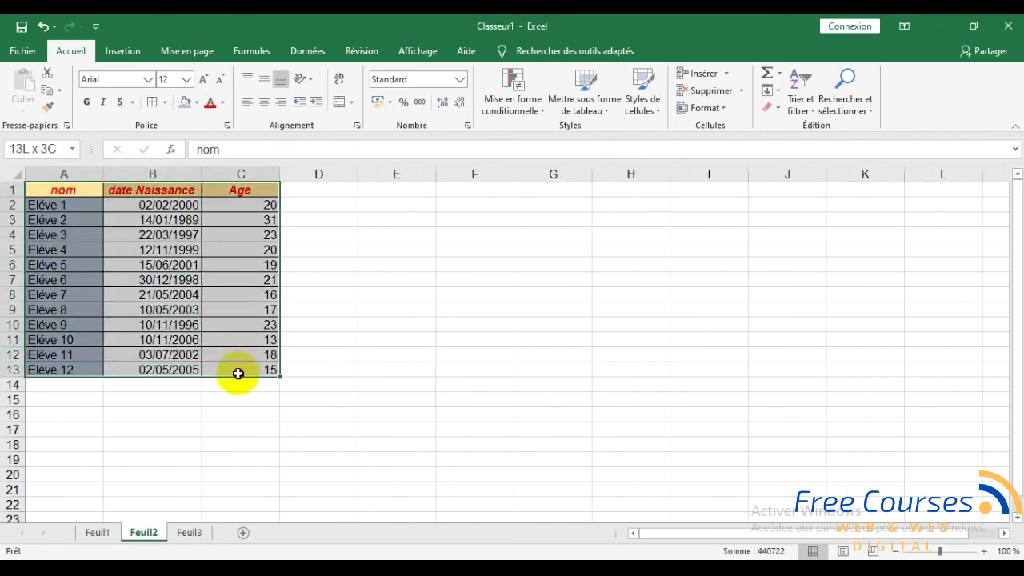
click(180, 533)
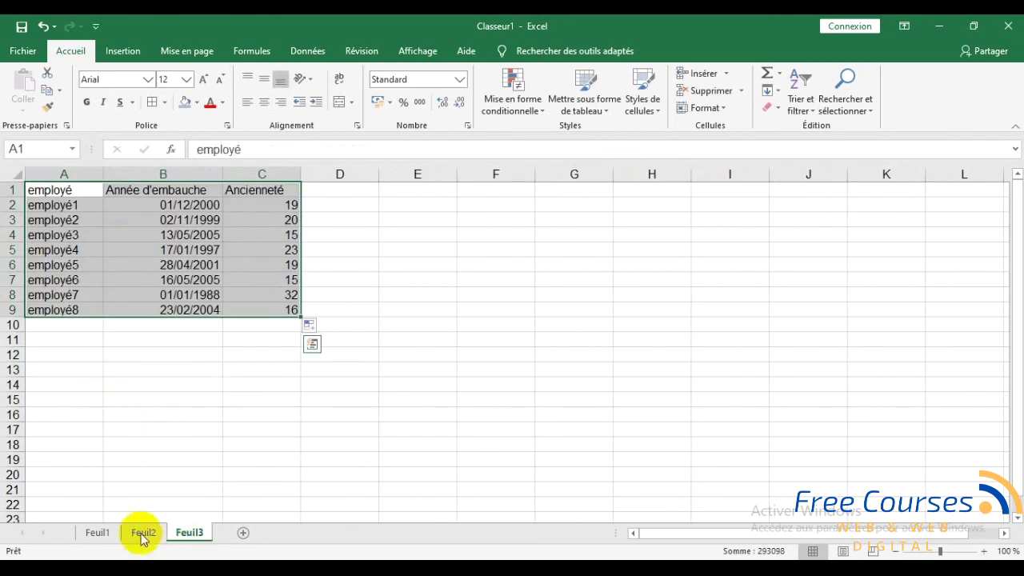
click(142, 533)
drag(263, 205, 257, 310)
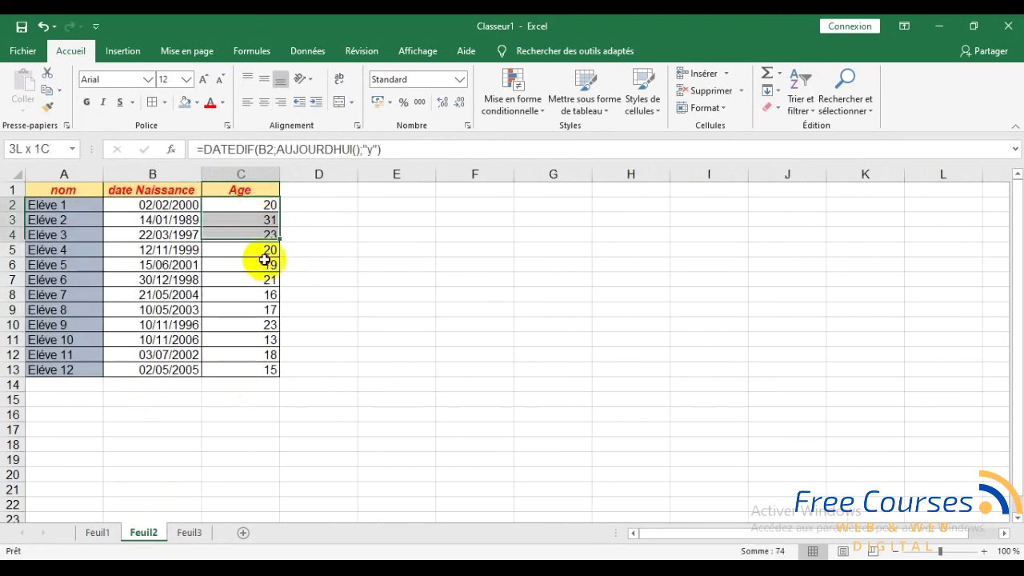
click(190, 533)
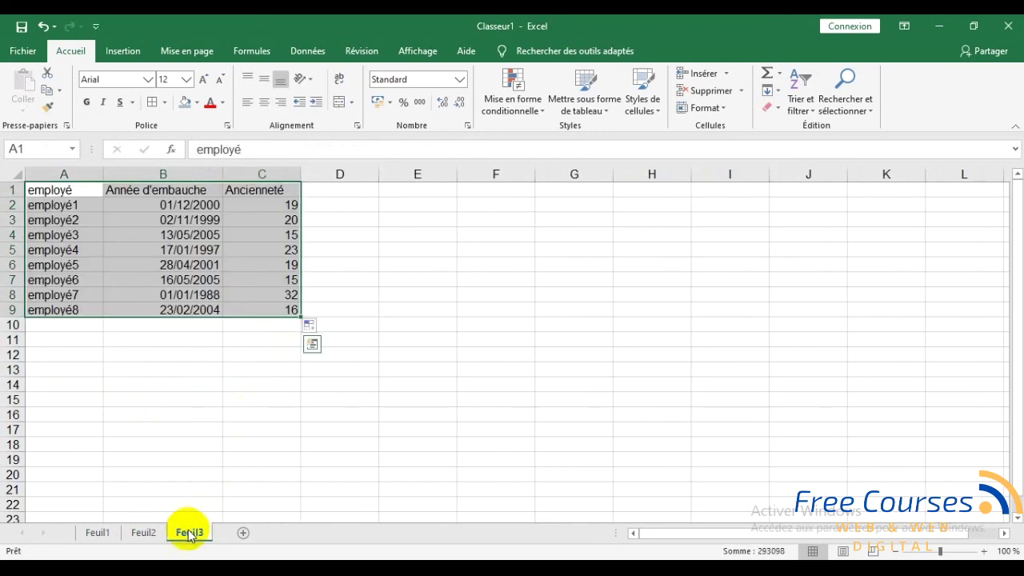
click(162, 414)
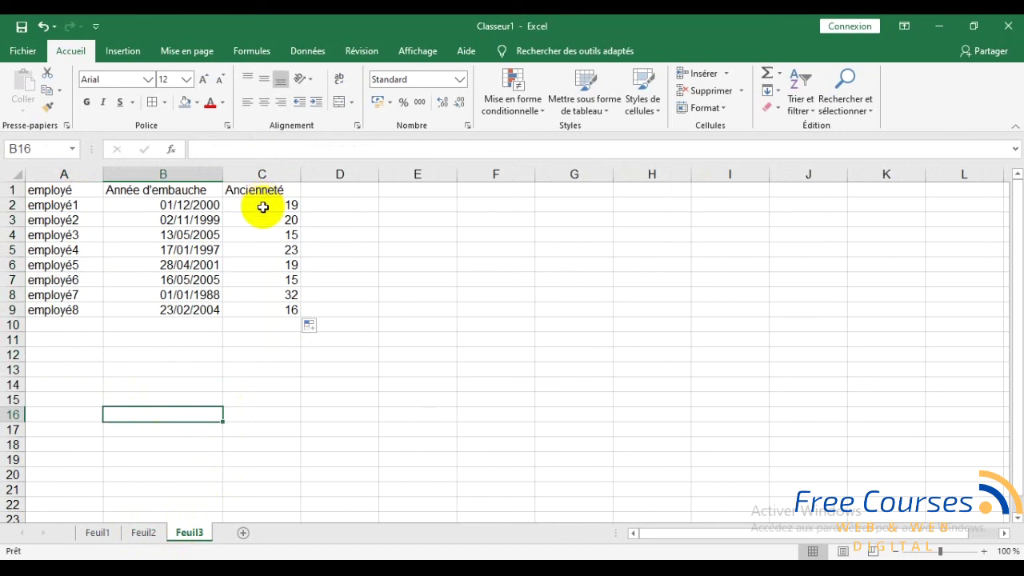
drag(263, 207, 275, 311)
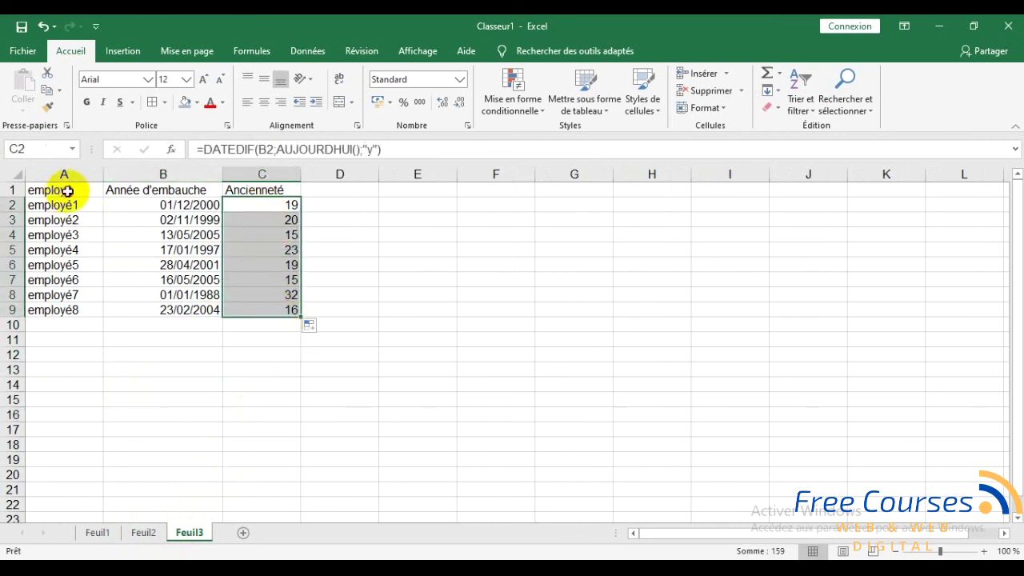
drag(67, 191, 276, 314)
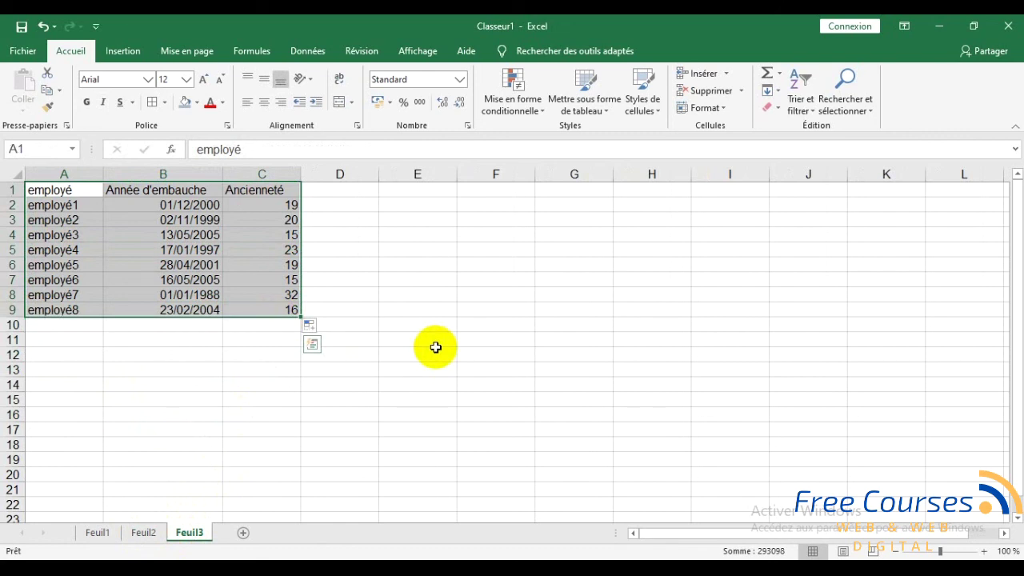
click(392, 335)
click(276, 204)
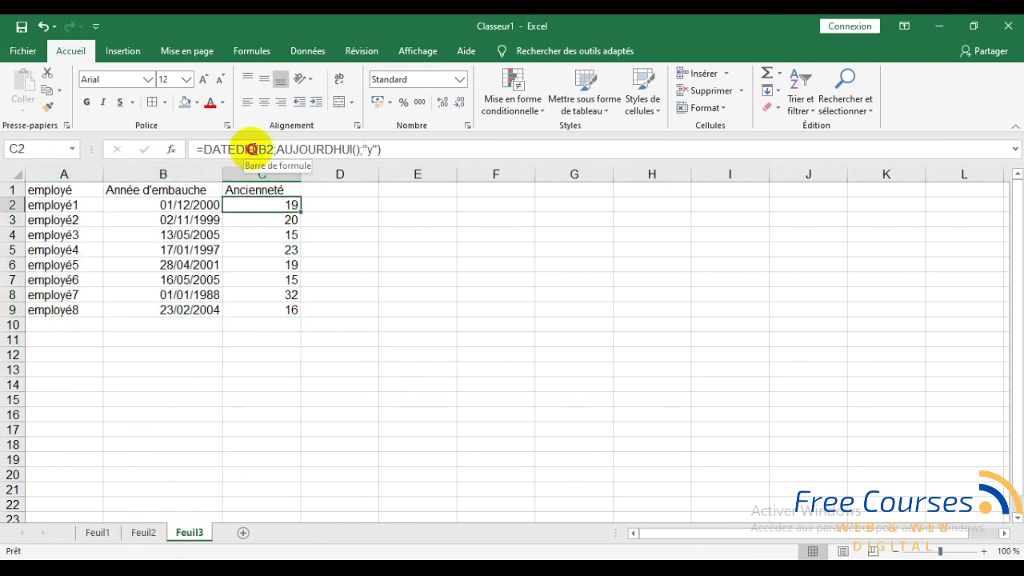
click(250, 150)
click(344, 389)
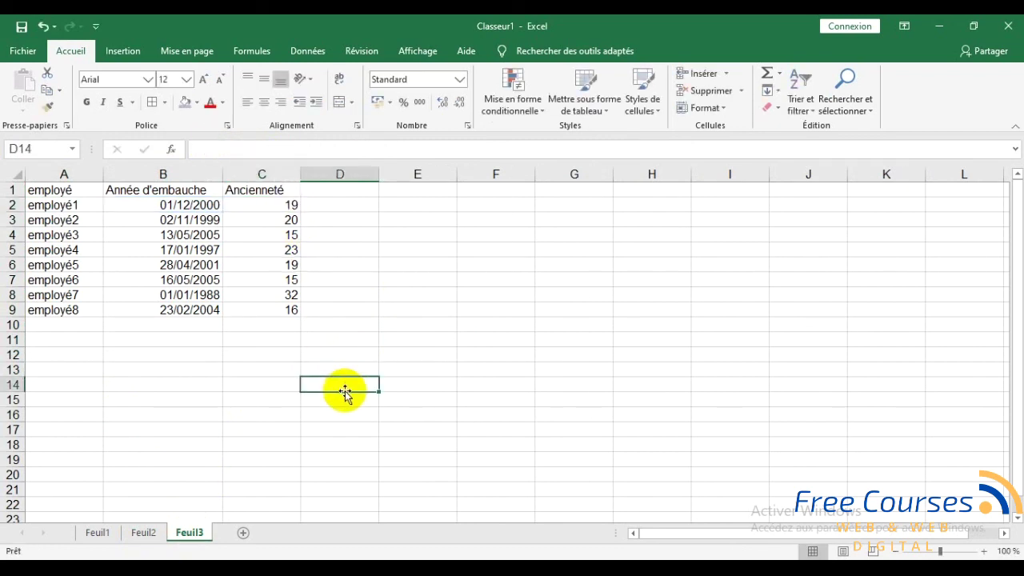